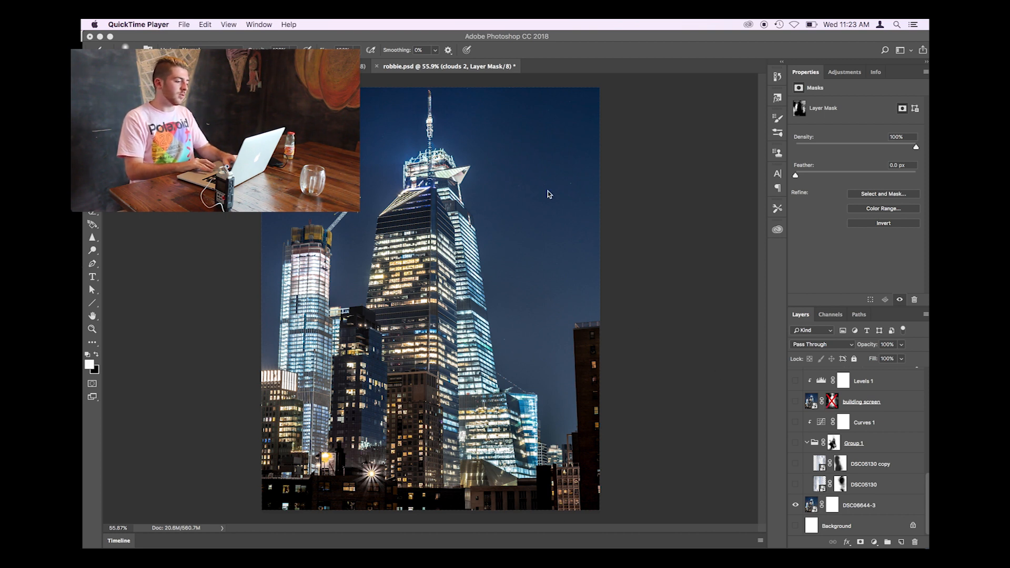
- Switch to Photoshop and examine the night skyscraper photo in robbie.psd up close, covering the tower tops, lit facades and surrounding sky
click(555, 38)
key(super+plus)
key(super+plus)
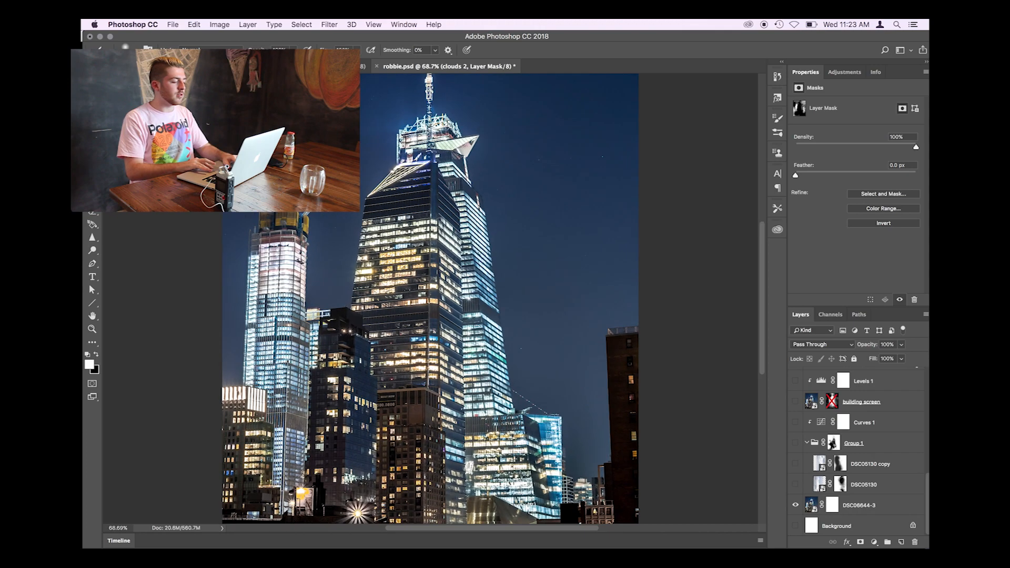
scroll(440, 223, up, 4)
scroll(440, 223, down, 8)
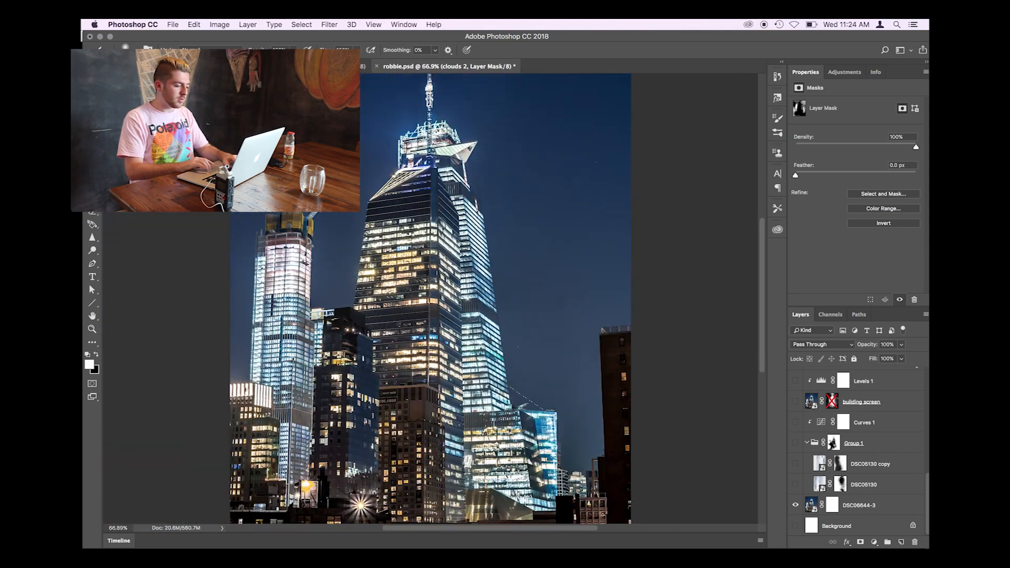
scroll(441, 222, up, 5)
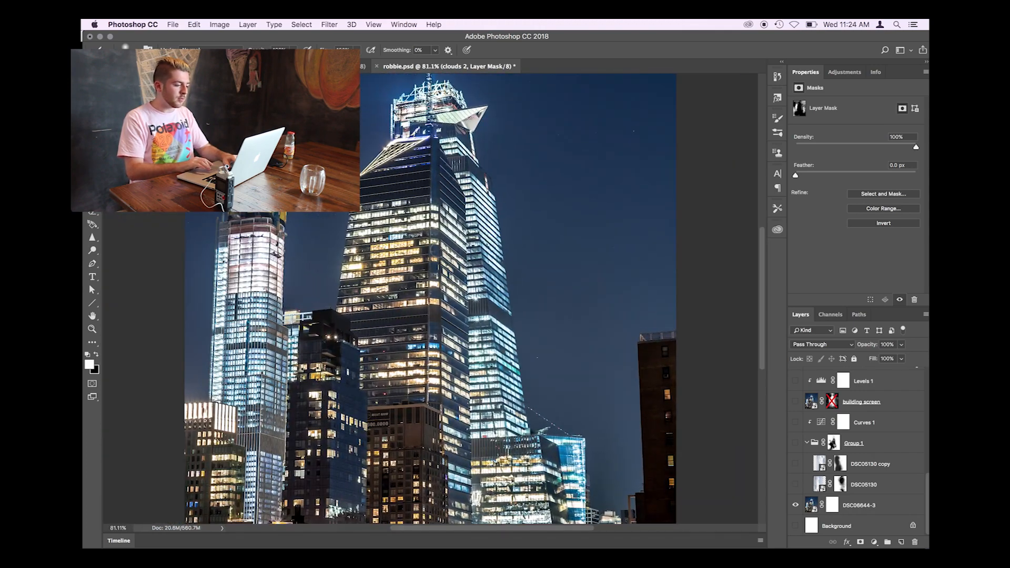
scroll(437, 249, up, 2)
scroll(432, 211, up, 5)
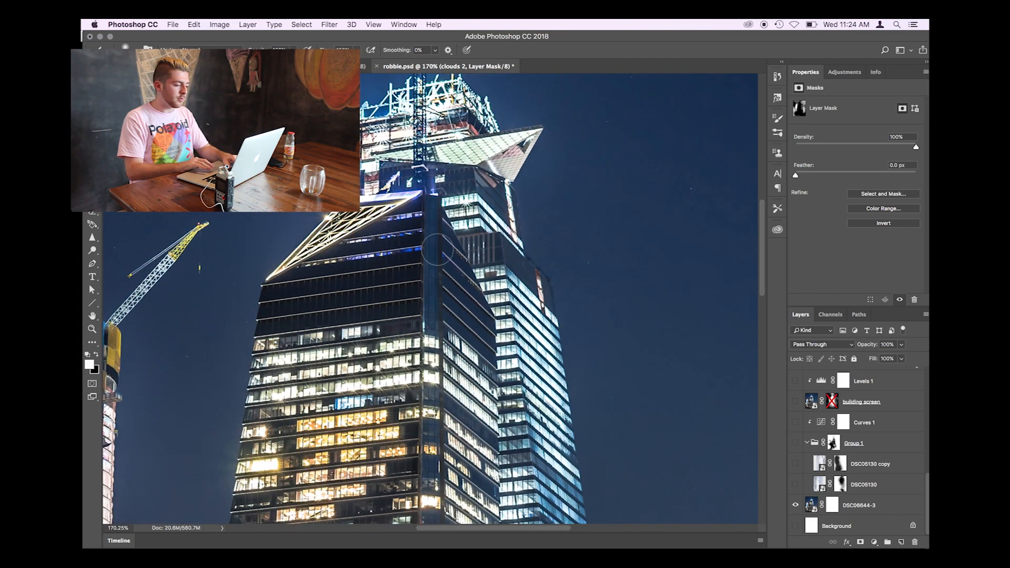
scroll(432, 200, up, 3)
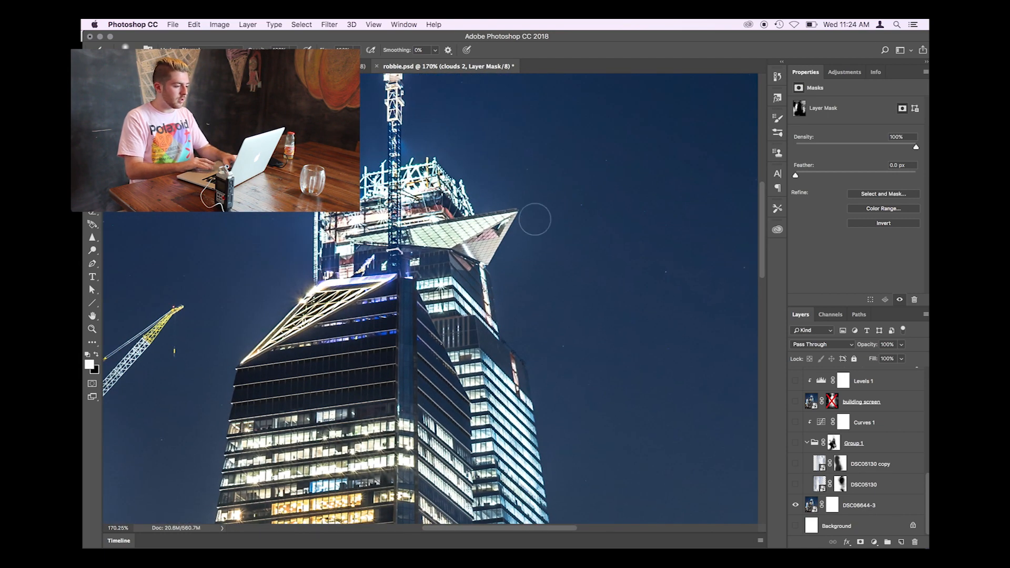
scroll(486, 234, down, 10)
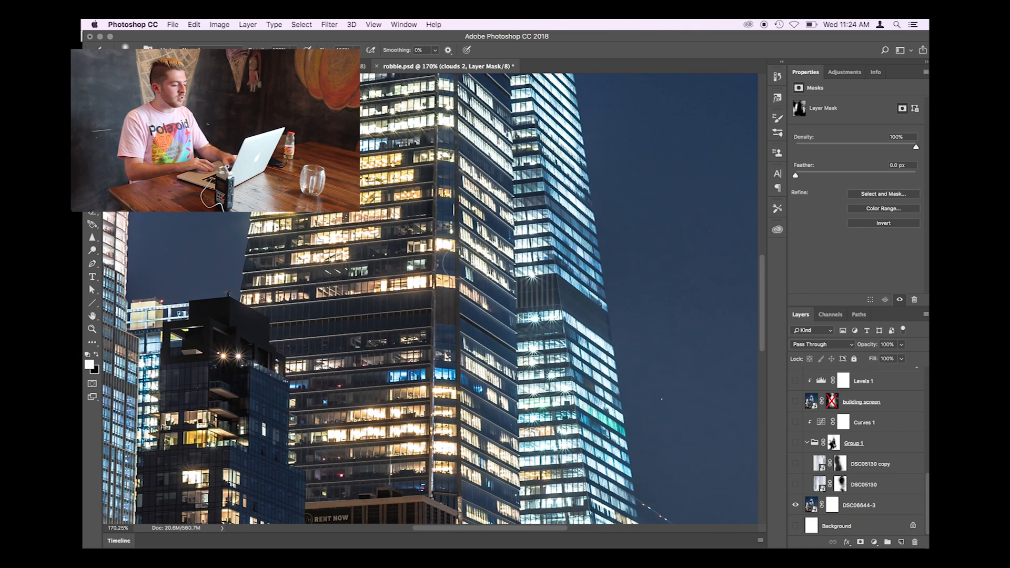
scroll(432, 232, up, 4)
scroll(442, 252, down, 5)
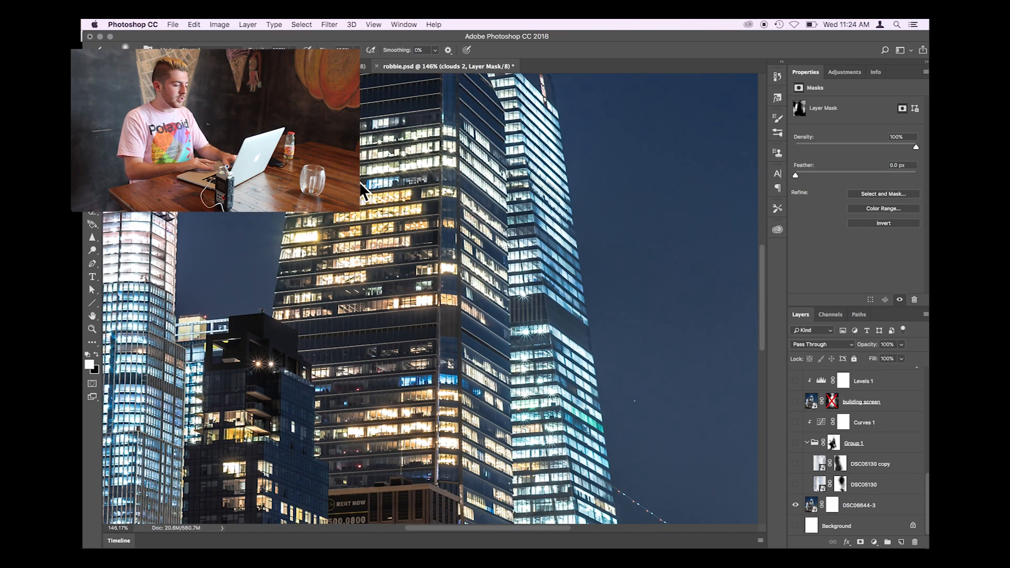
scroll(524, 171, up, 8)
scroll(525, 173, down, 8)
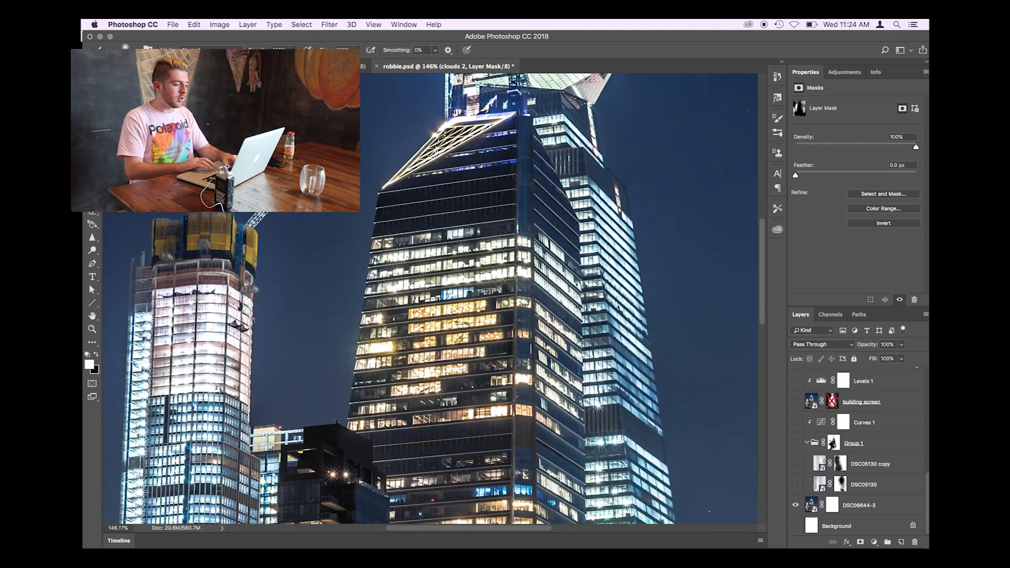
scroll(468, 203, up, 2)
scroll(430, 299, up, 2)
scroll(430, 299, down, 3)
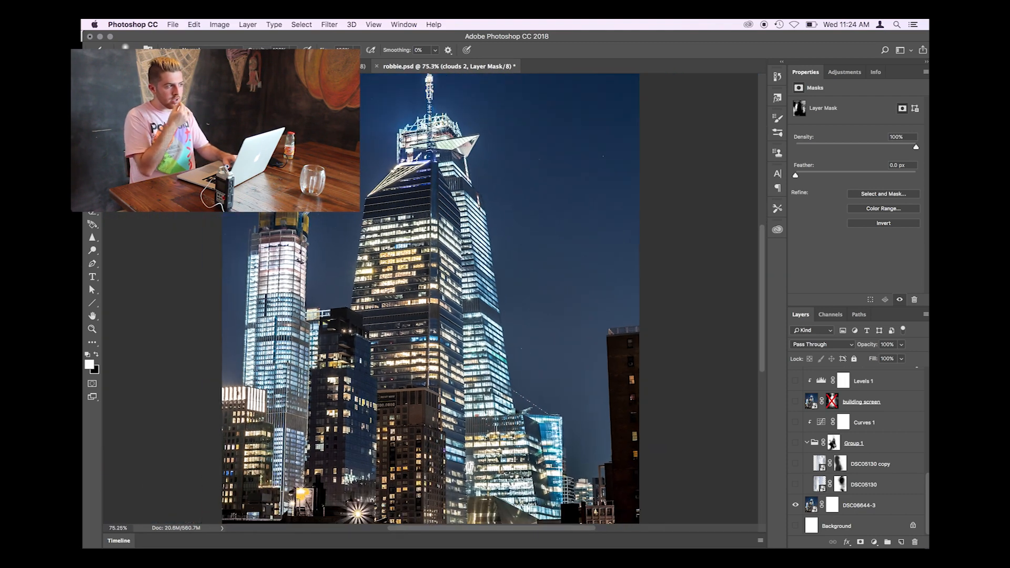
scroll(470, 199, down, 1)
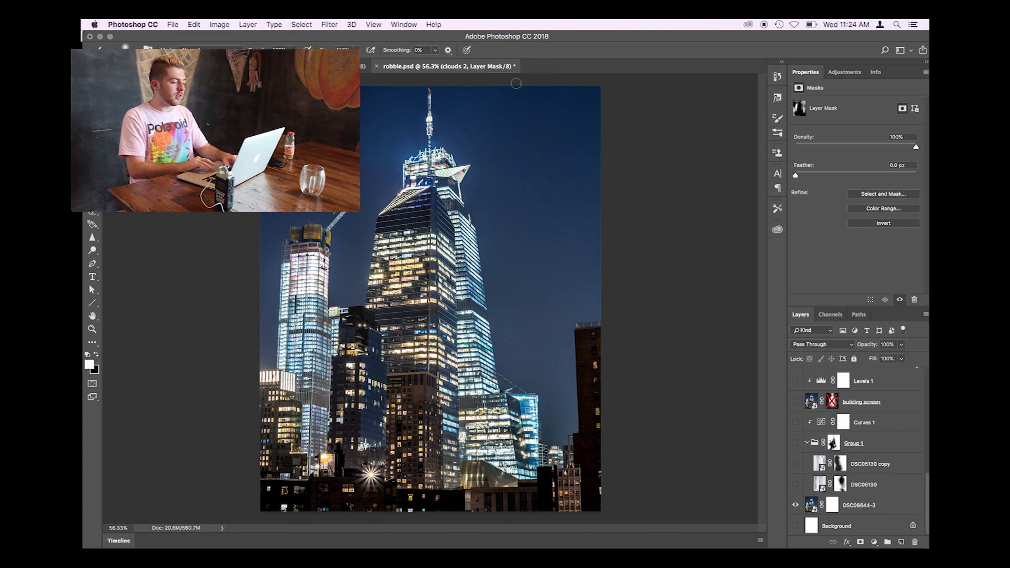
scroll(641, 153, up, 3)
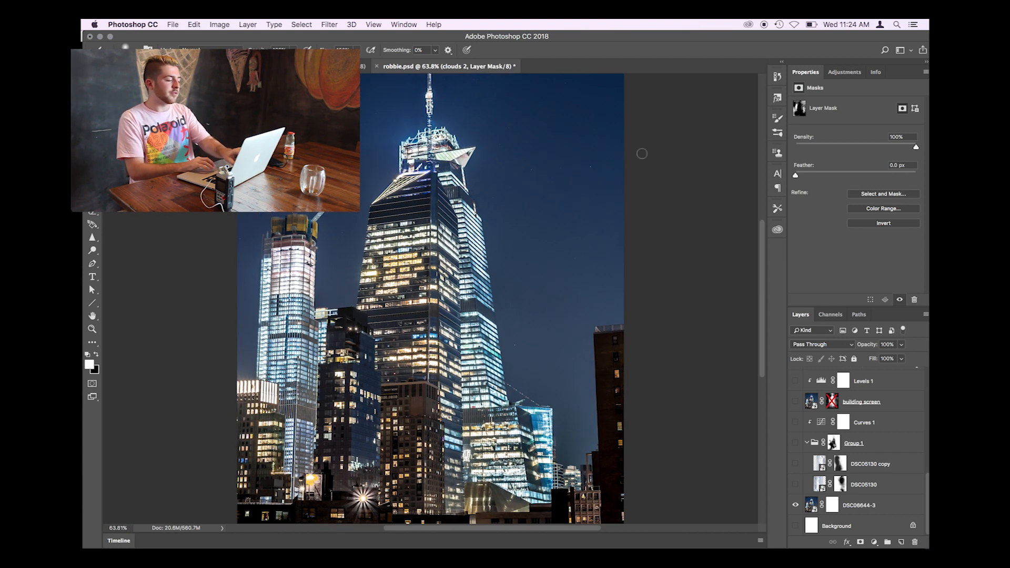
scroll(568, 277, down, 3)
scroll(567, 278, down, 1)
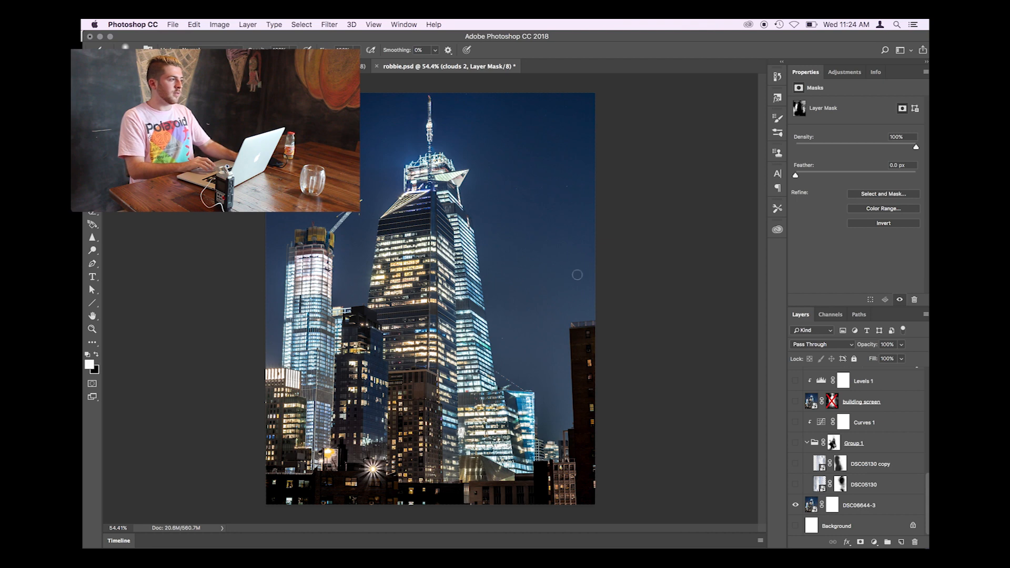
scroll(576, 274, down, 2)
scroll(547, 279, up, 3)
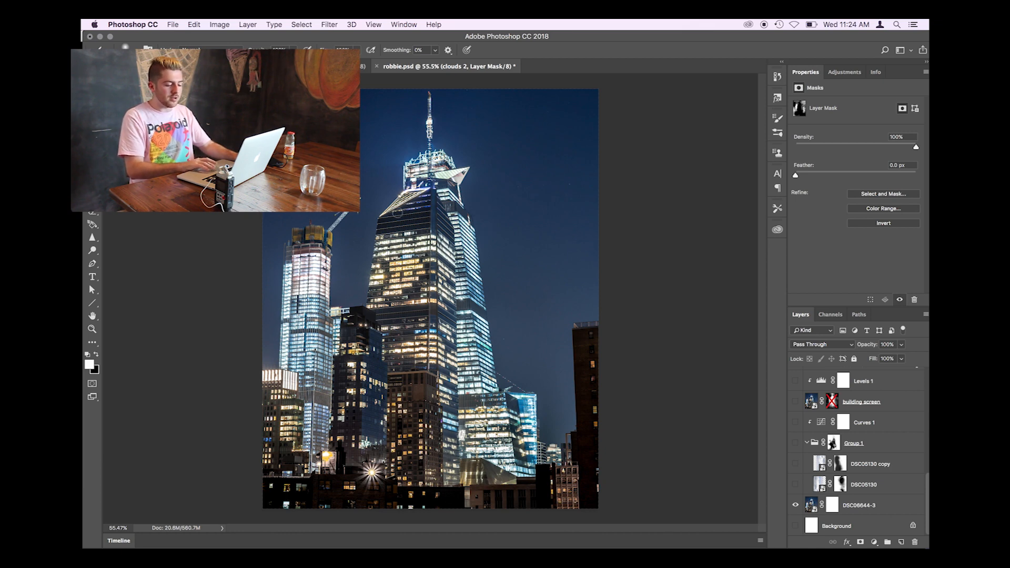
scroll(455, 206, up, 2)
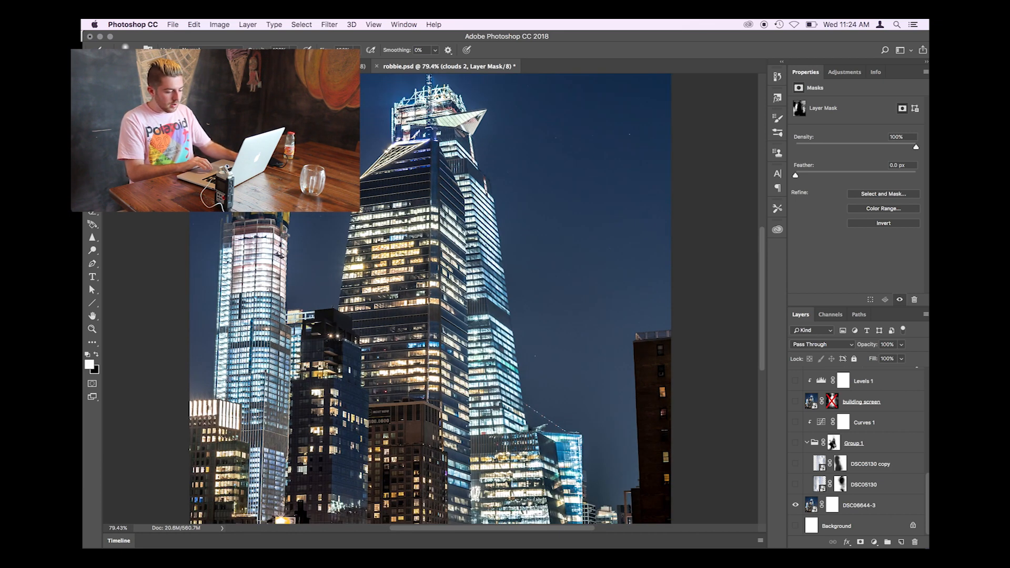
scroll(431, 295, down, 2)
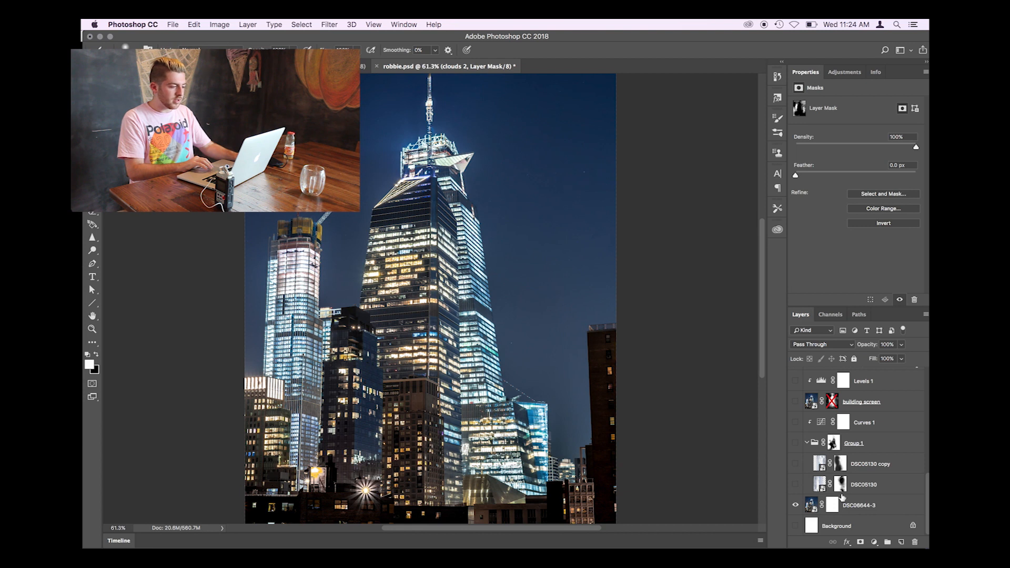
- Show the DSC05130 cloud layer and disable both its own layer mask and the mask on Group 1
click(797, 485)
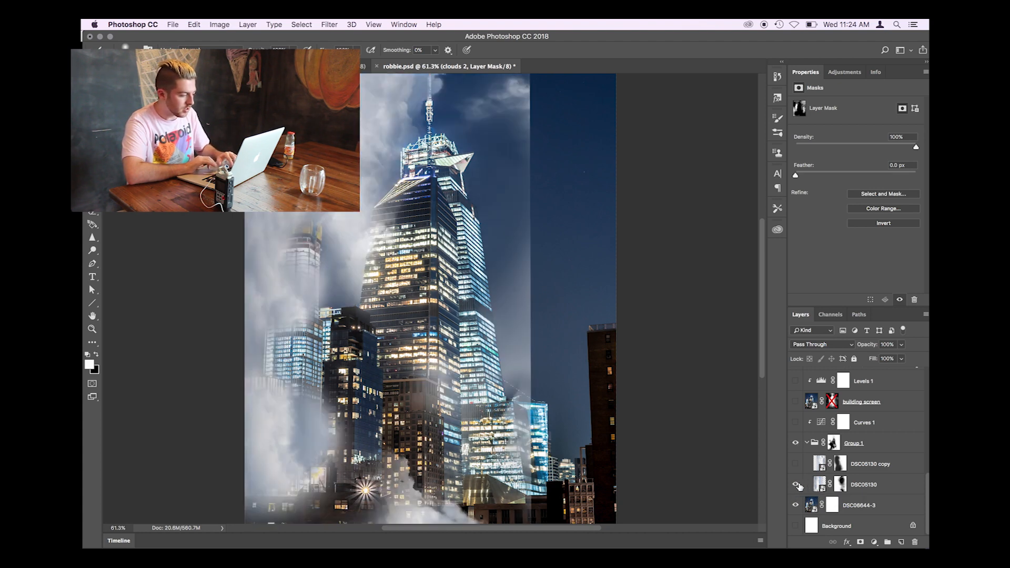
right_click(840, 483)
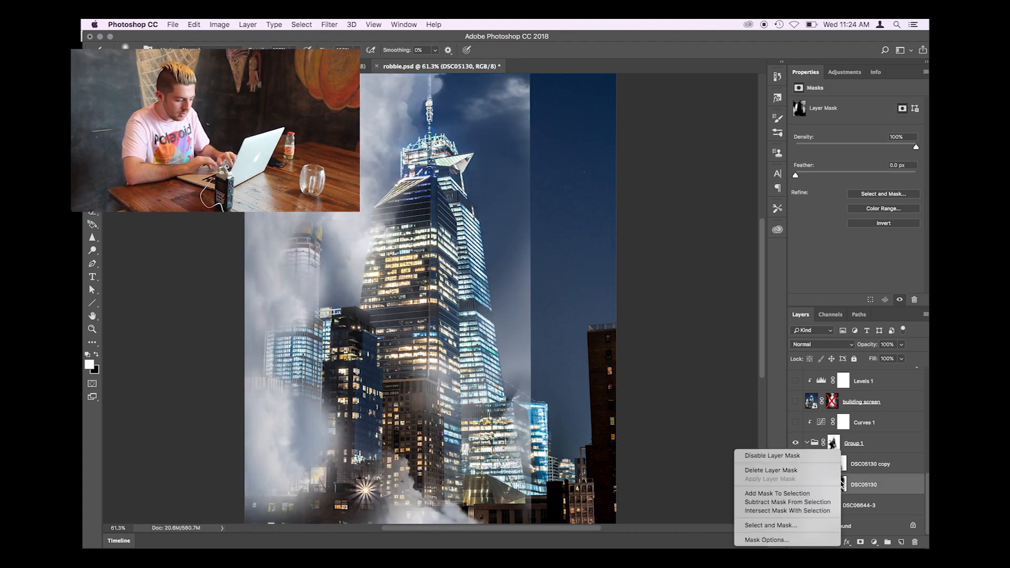
click(810, 456)
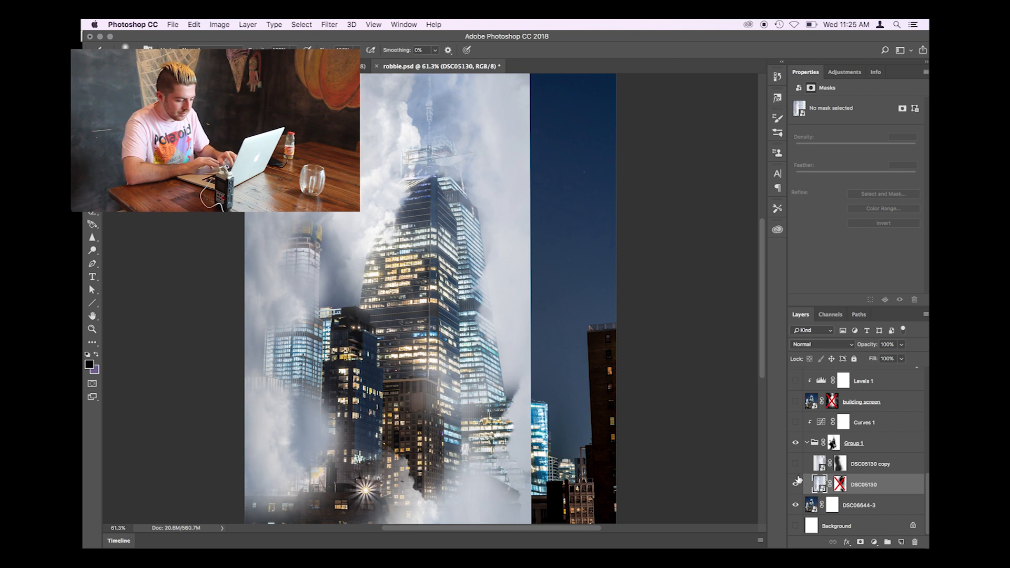
right_click(834, 443)
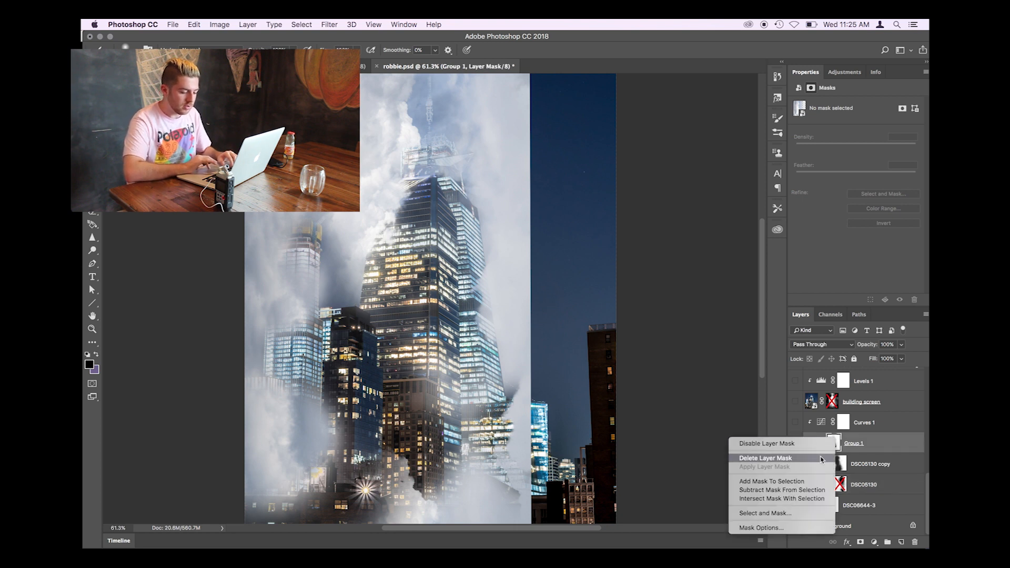
click(833, 445)
- Compare the DSC05130 clouds with and without their layer mask, leaving the mask enabled
shift+click(840, 484)
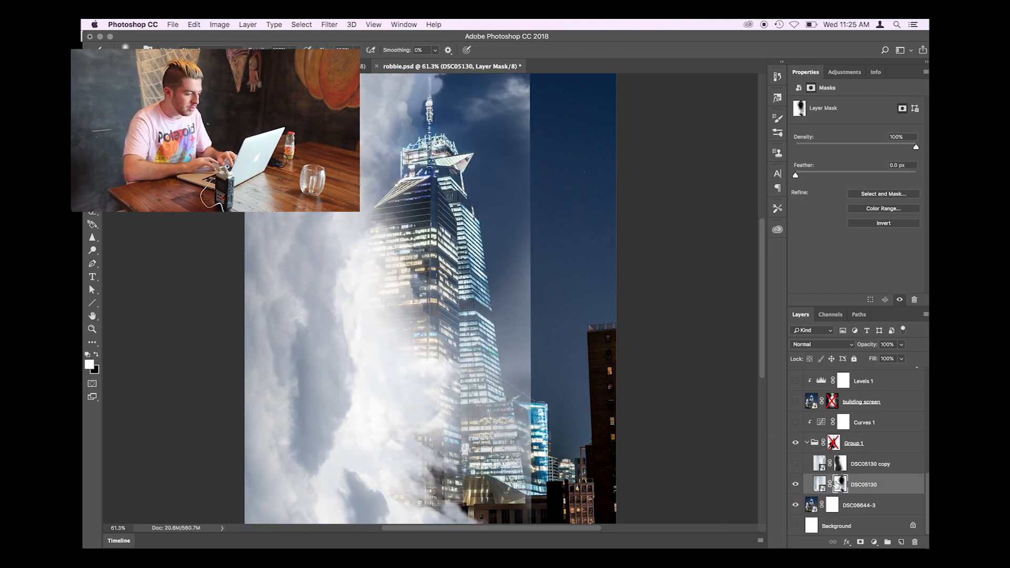
right_click(841, 483)
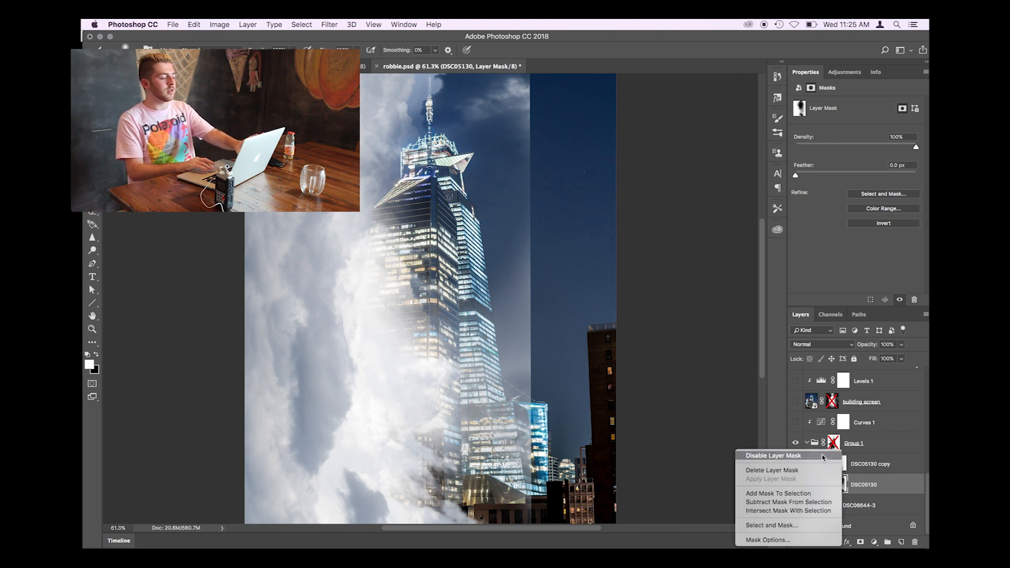
click(821, 455)
scroll(460, 275, down, 1)
scroll(460, 276, down, 2)
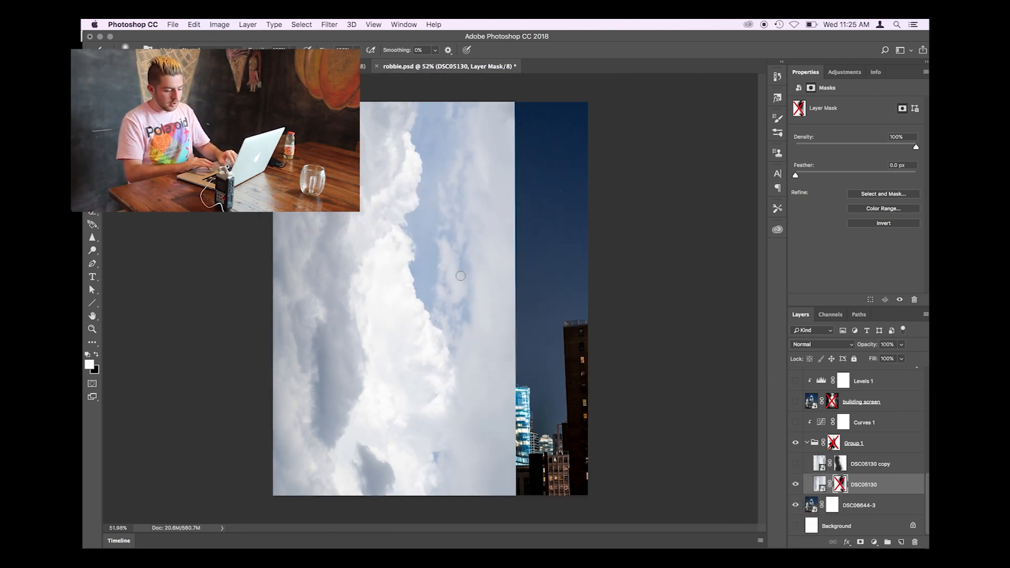
right_click(842, 484)
click(824, 456)
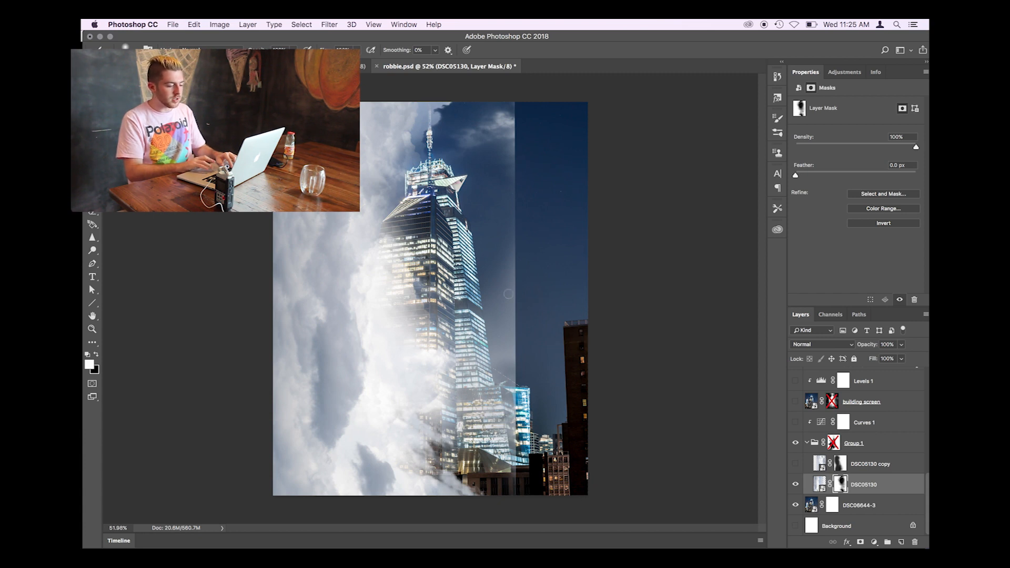
- Show the DSC05130 copy cloud layer and re-enable the layer mask on Group 1
click(795, 465)
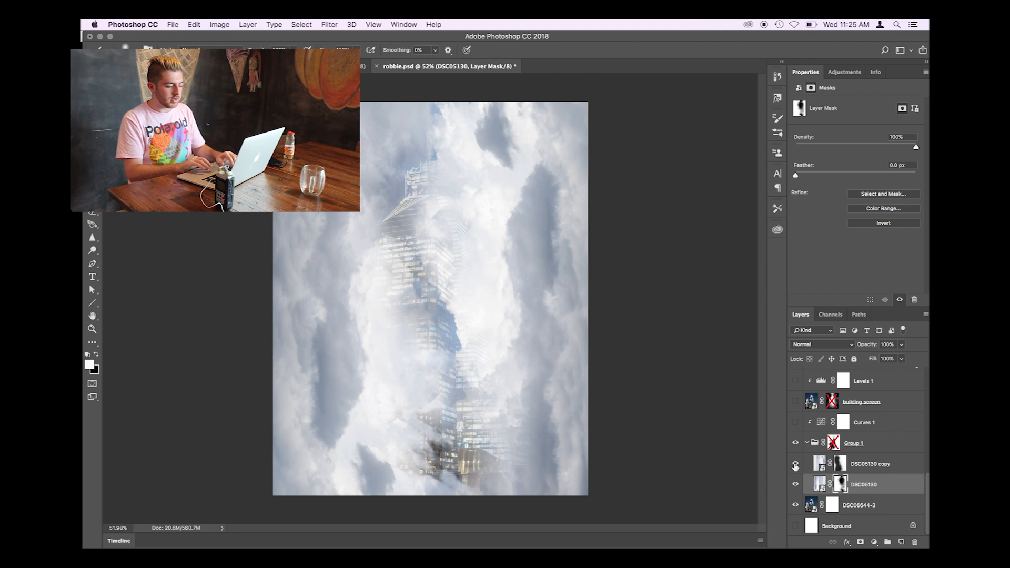
click(840, 464)
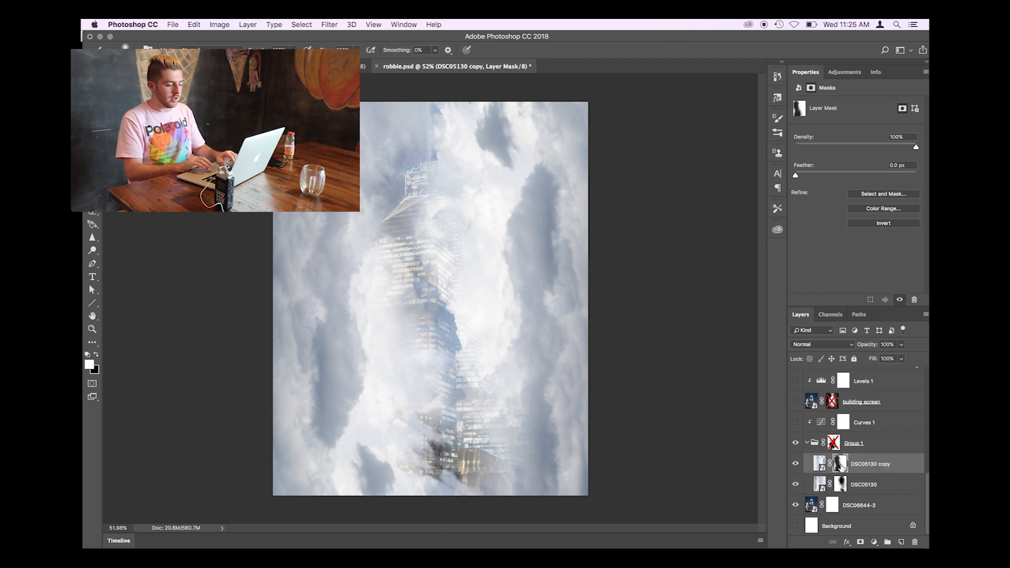
shift+click(834, 446)
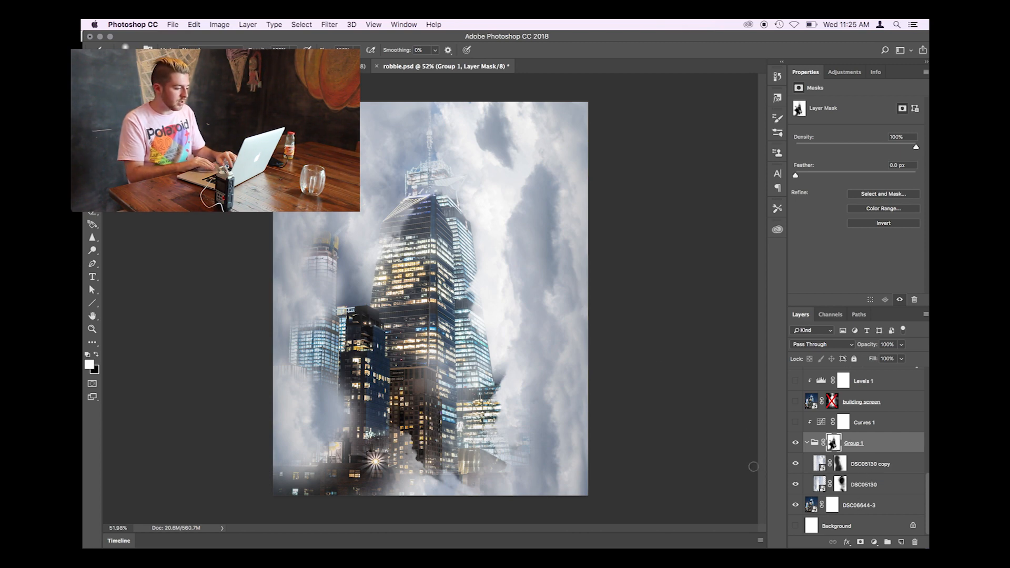
- Show the Curves 1 adjustment clipped to the clouds, and toggle Group 1 off and on to compare
scroll(470, 277, up, 7)
scroll(463, 281, up, 3)
scroll(455, 286, down, 2)
scroll(456, 286, down, 4)
scroll(455, 286, up, 1)
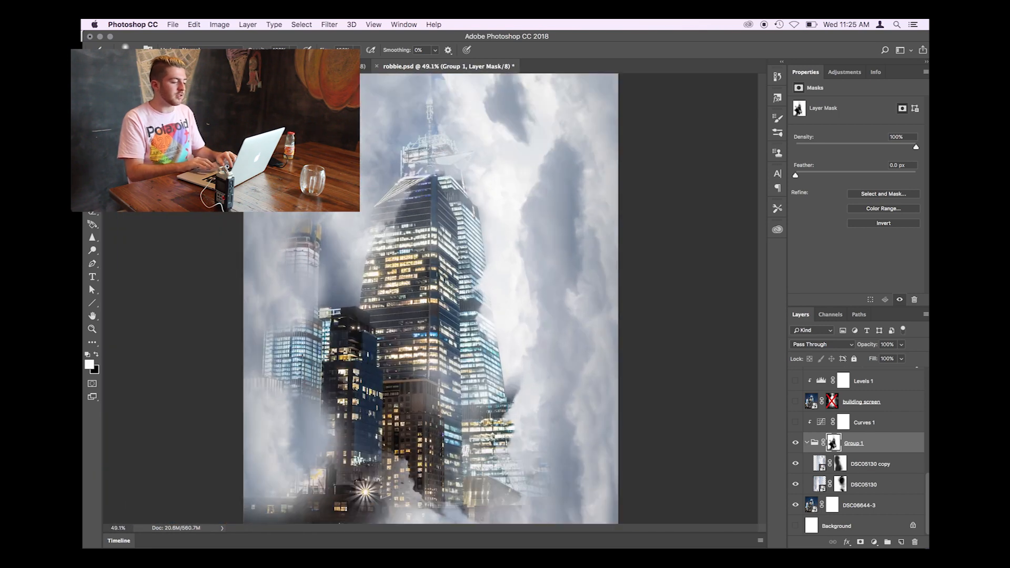
scroll(456, 286, up, 1)
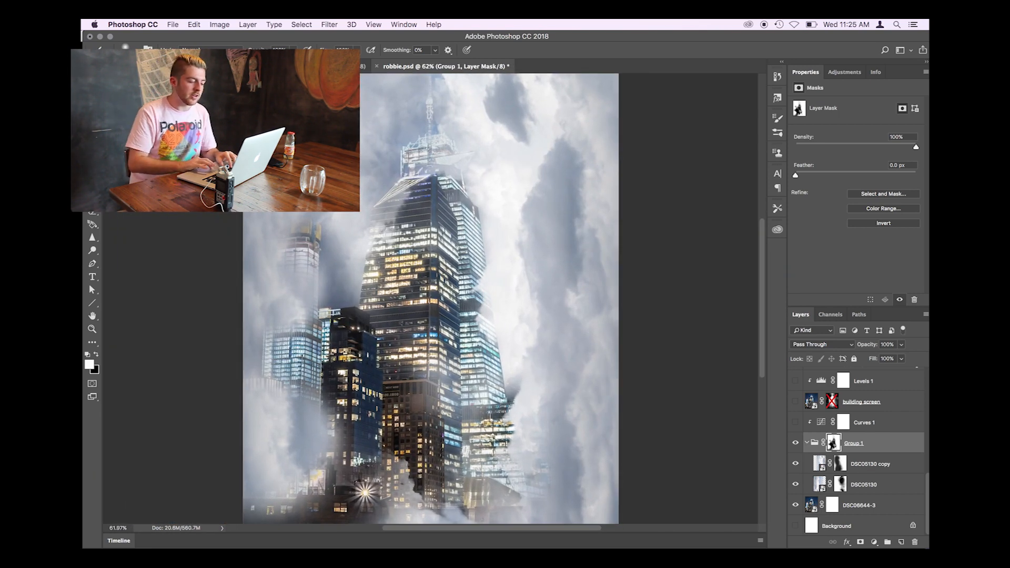
click(794, 422)
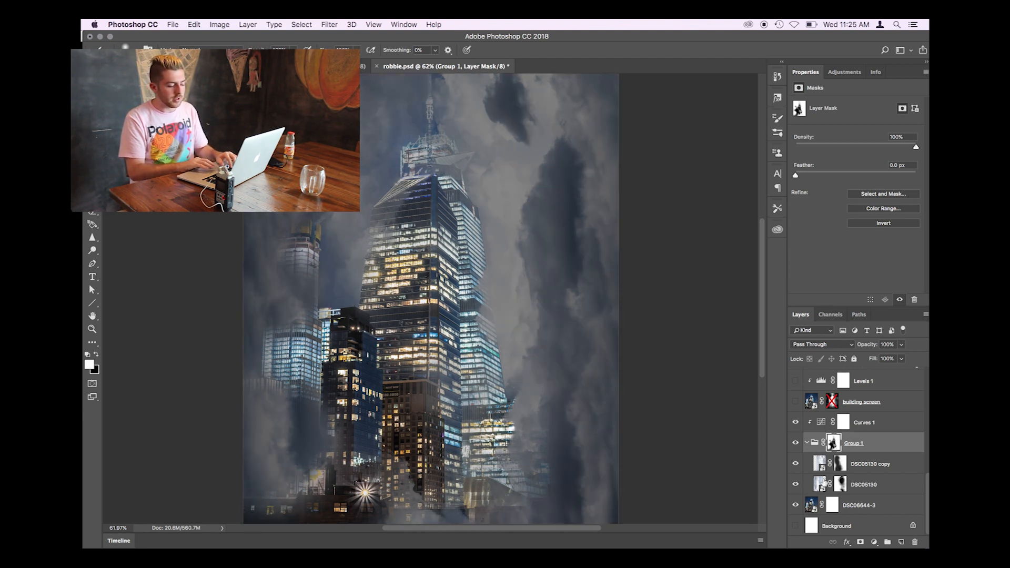
click(795, 445)
click(795, 444)
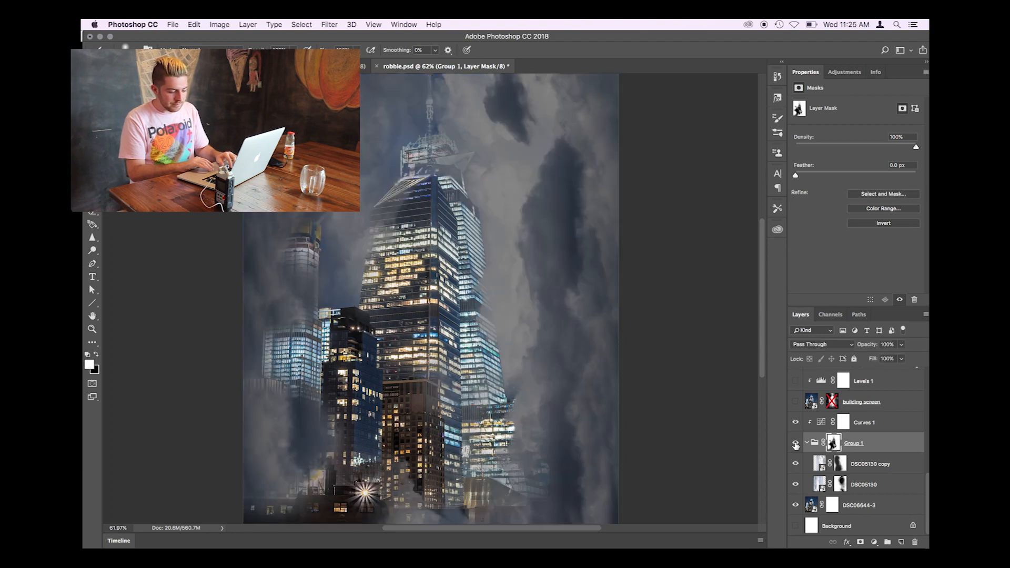
- Select the building screen layer and make it visible over the darkened clouds
scroll(648, 399, up, 2)
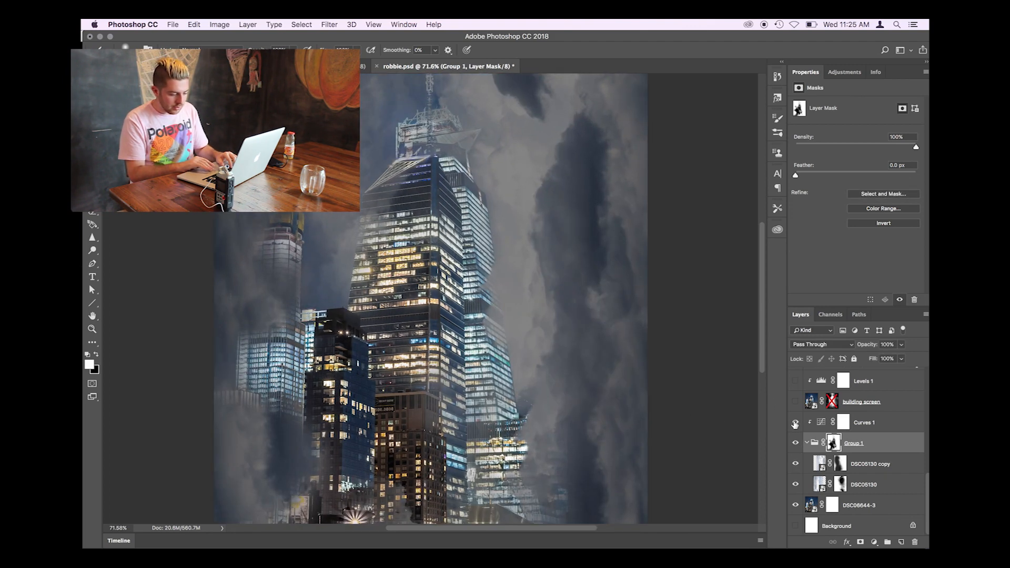
scroll(794, 423, up, 6)
scroll(794, 424, down, 3)
scroll(795, 429, down, 1)
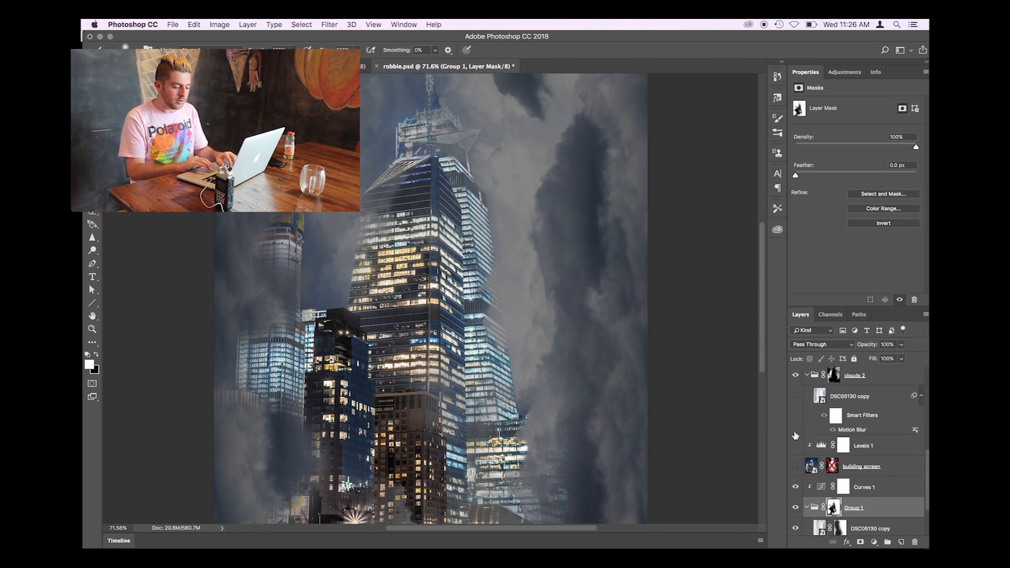
click(890, 466)
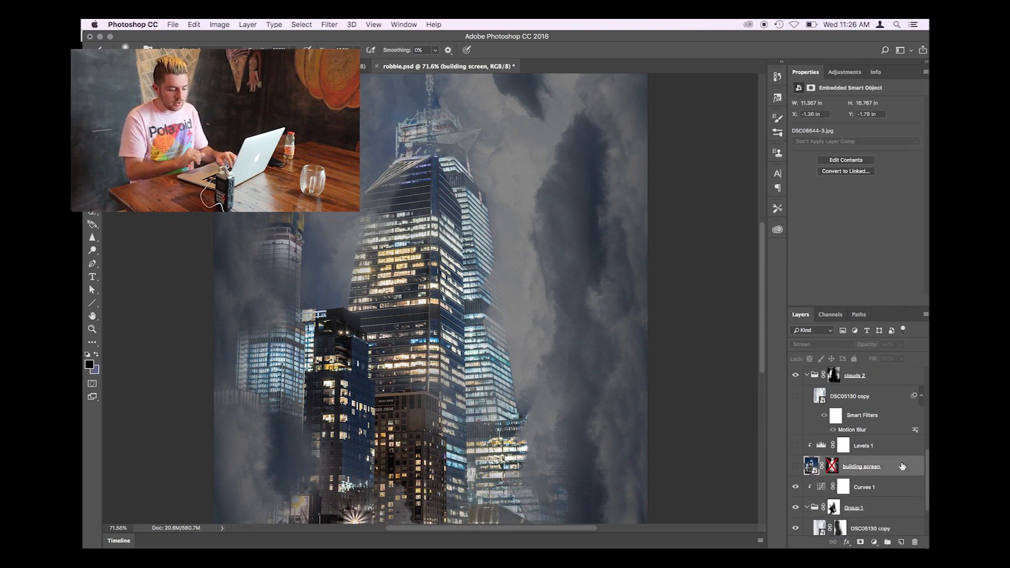
click(795, 466)
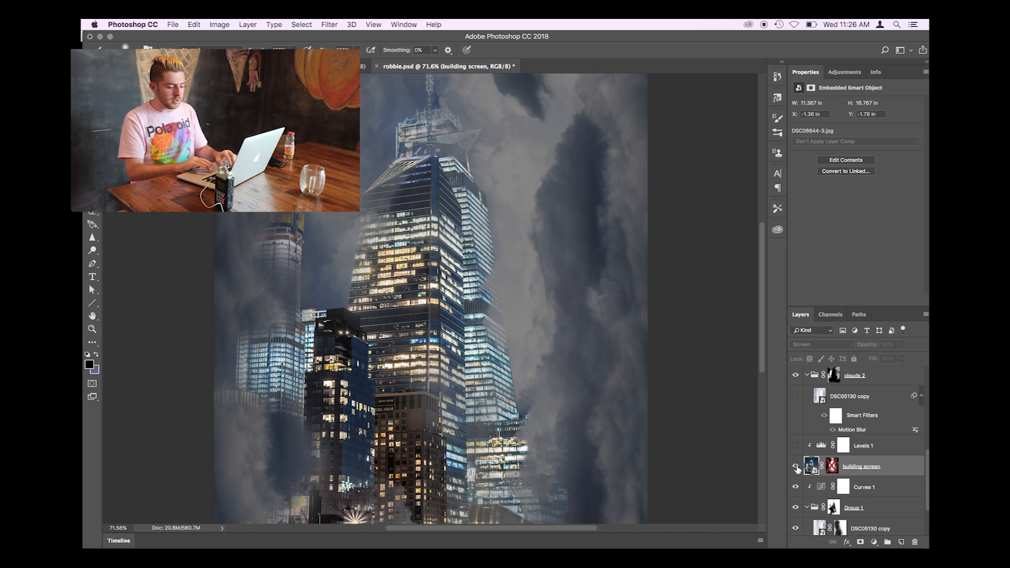
scroll(796, 469, down, 3)
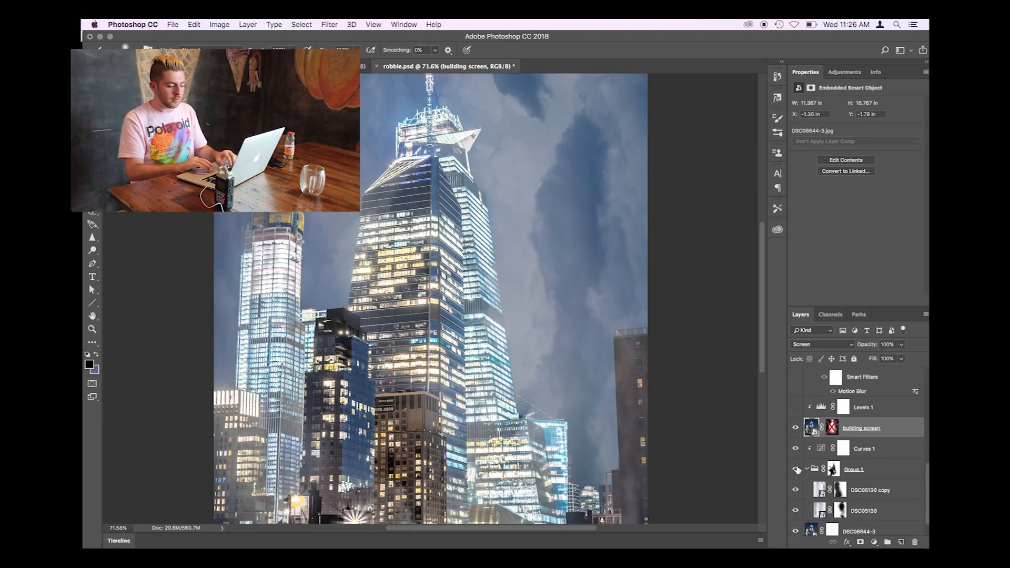
- Re-enable the layer mask on the building screen layer and check its Screen blending mode
shift+click(832, 428)
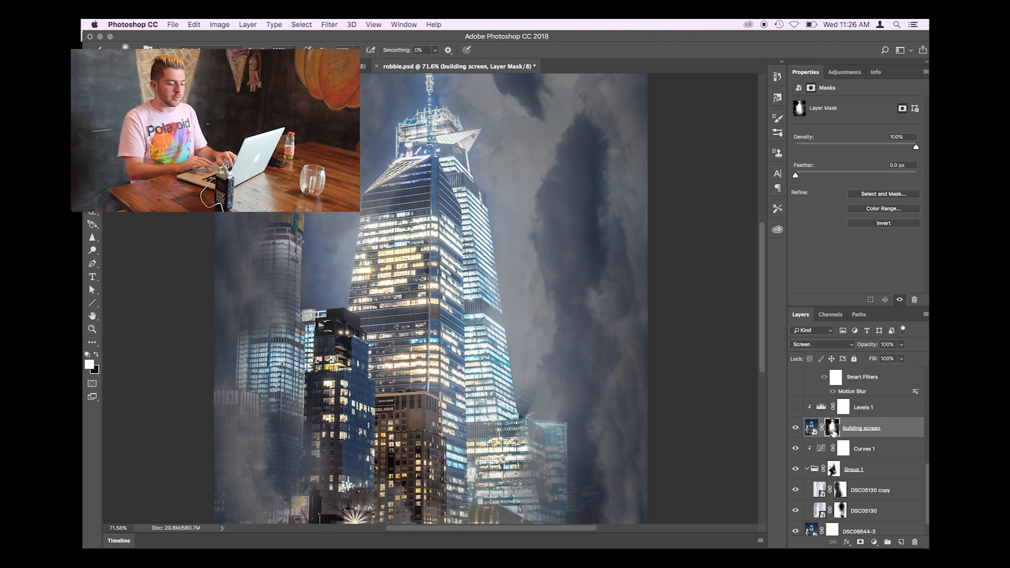
click(849, 345)
click(837, 345)
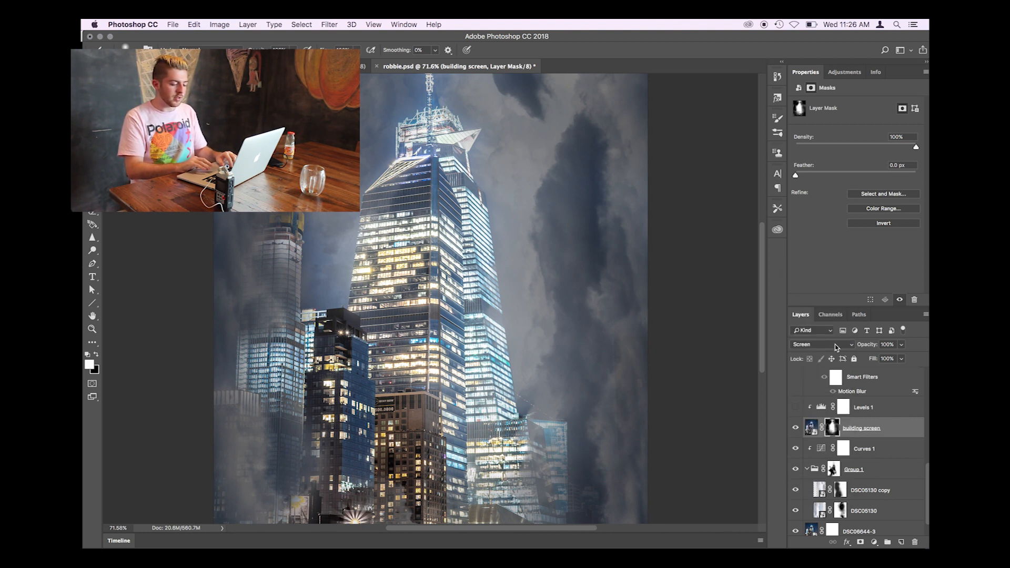
click(811, 428)
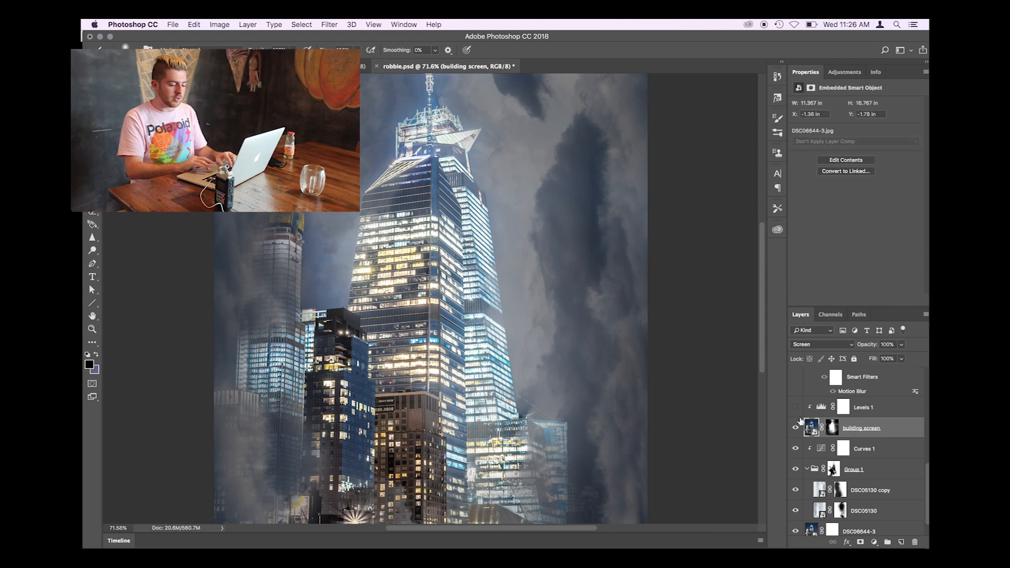
click(832, 427)
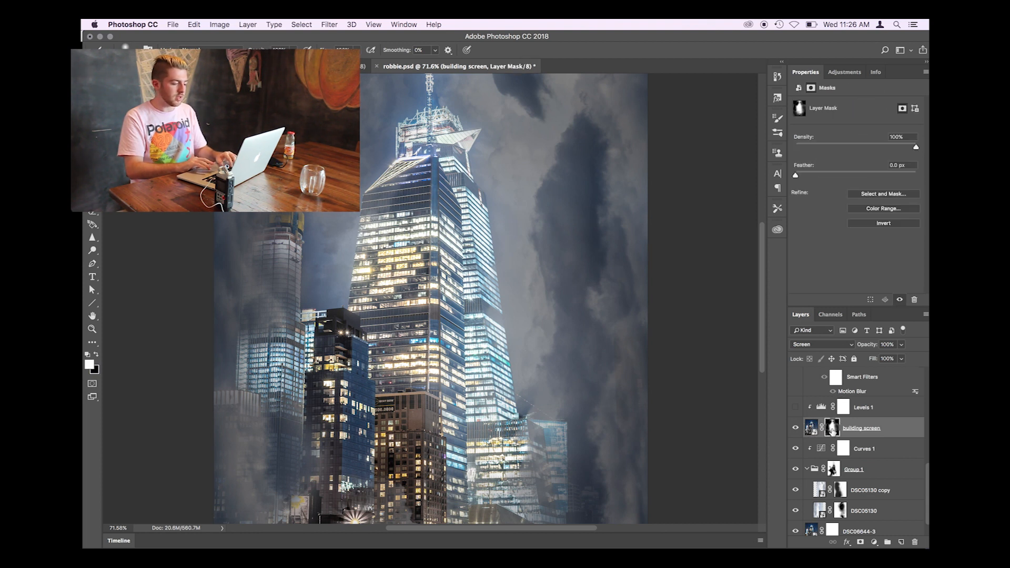
- Compare the building screen layer with and without its layer mask, leaving the mask enabled
right_click(833, 426)
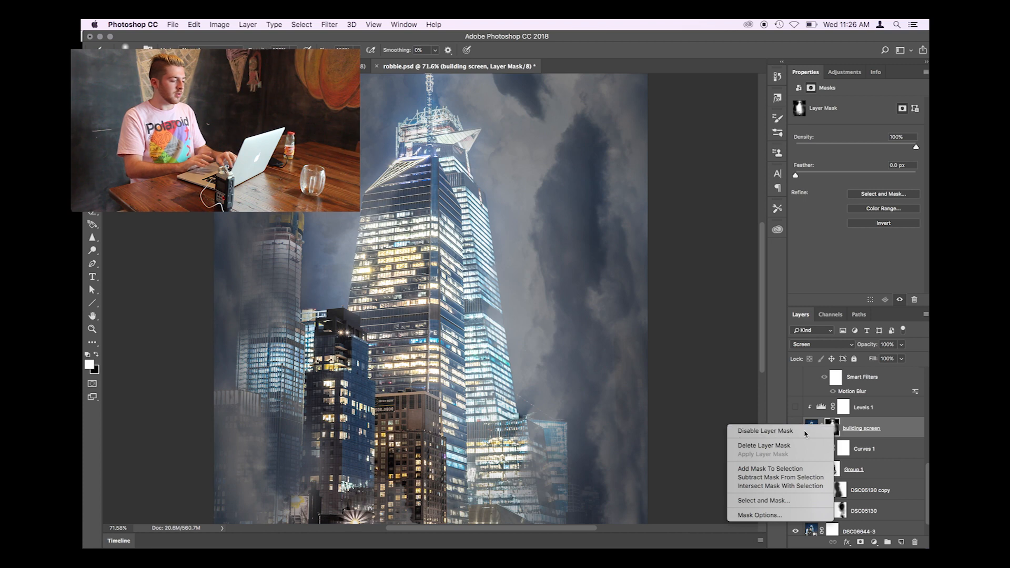
click(826, 430)
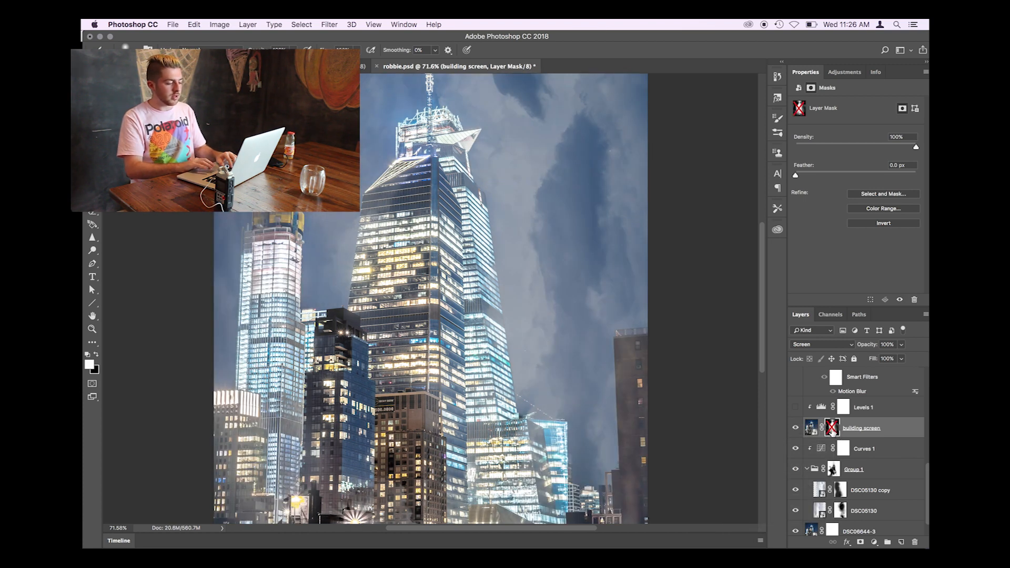
shift+click(832, 427)
scroll(594, 352, down, 1)
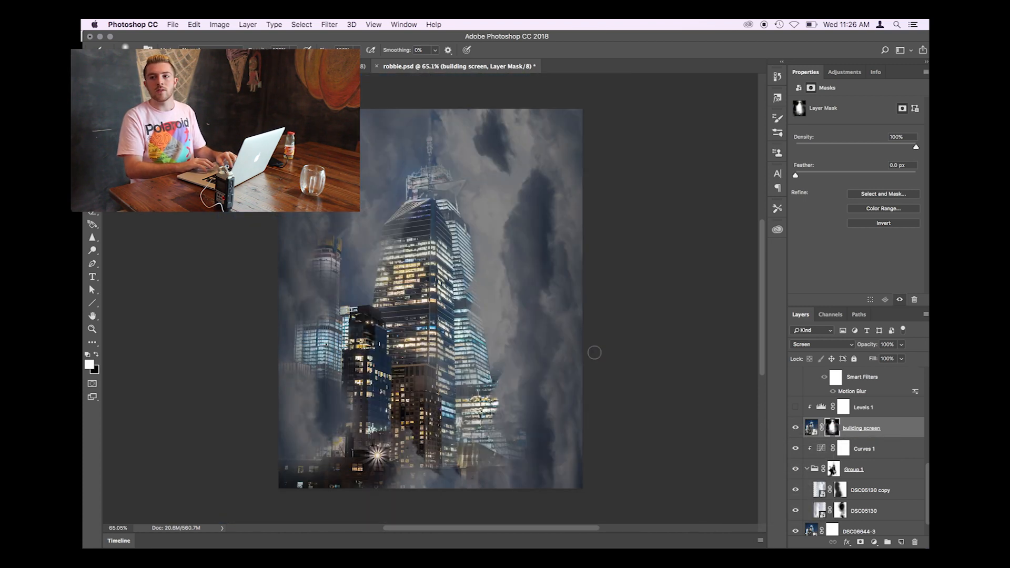
scroll(594, 352, down, 2)
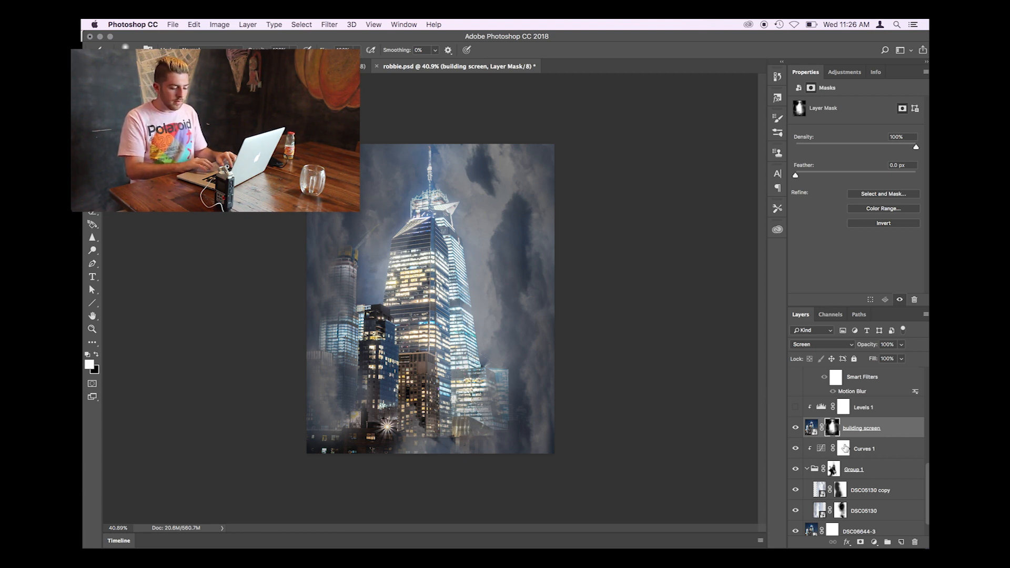
- Show the Levels 1 adjustment clipped to the building screen layer, toggling it off and on to compare
scroll(845, 447, up, 2)
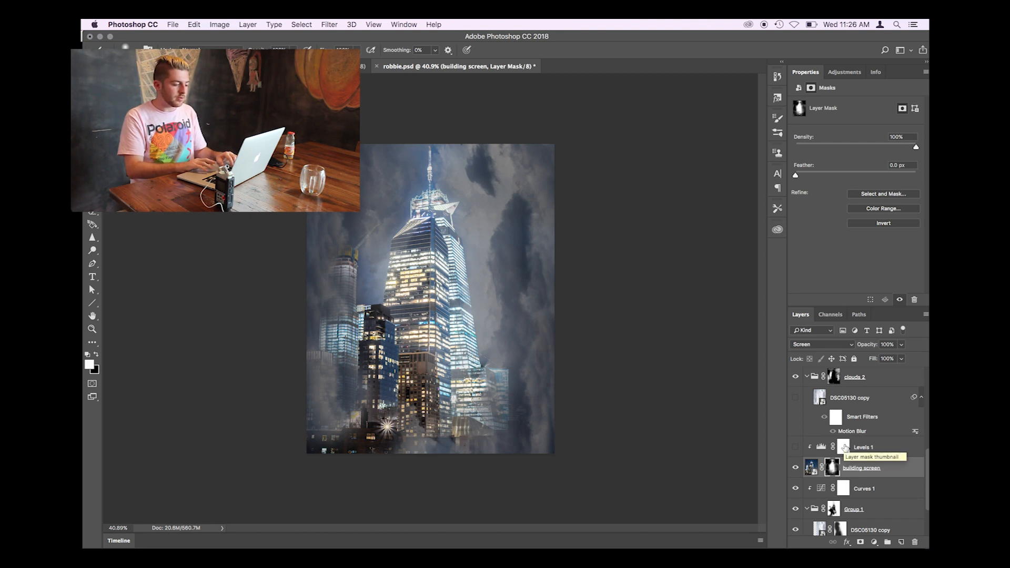
click(795, 447)
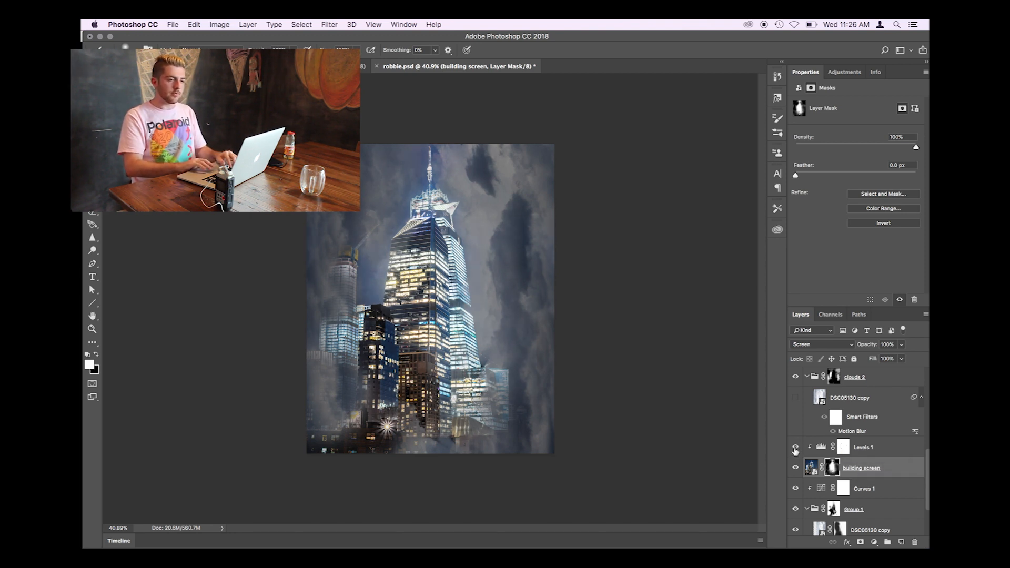
click(795, 448)
click(795, 447)
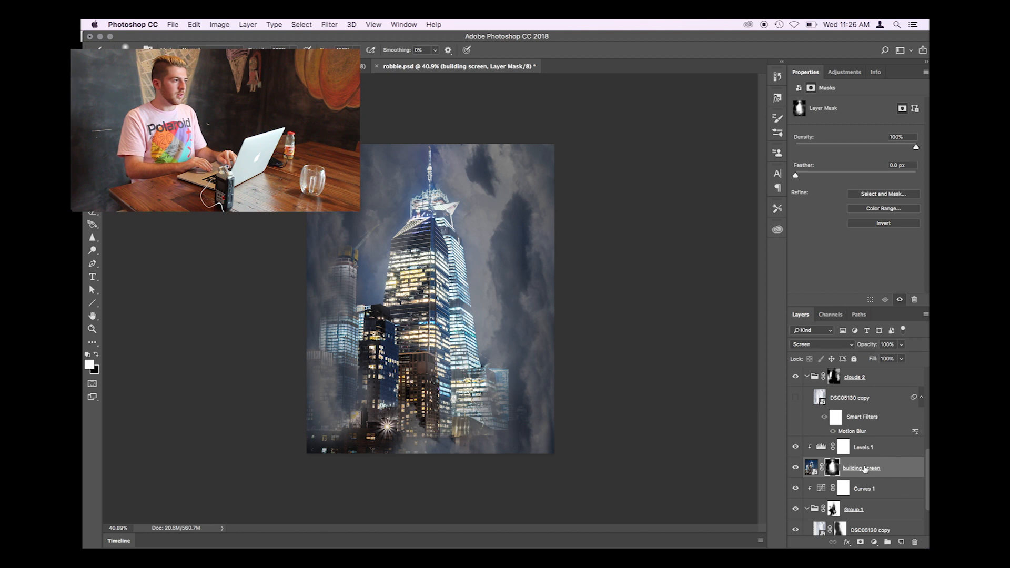
- Examine the Levels 1 adjustment's settings and the properties of the building screen layer beneath it
click(868, 471)
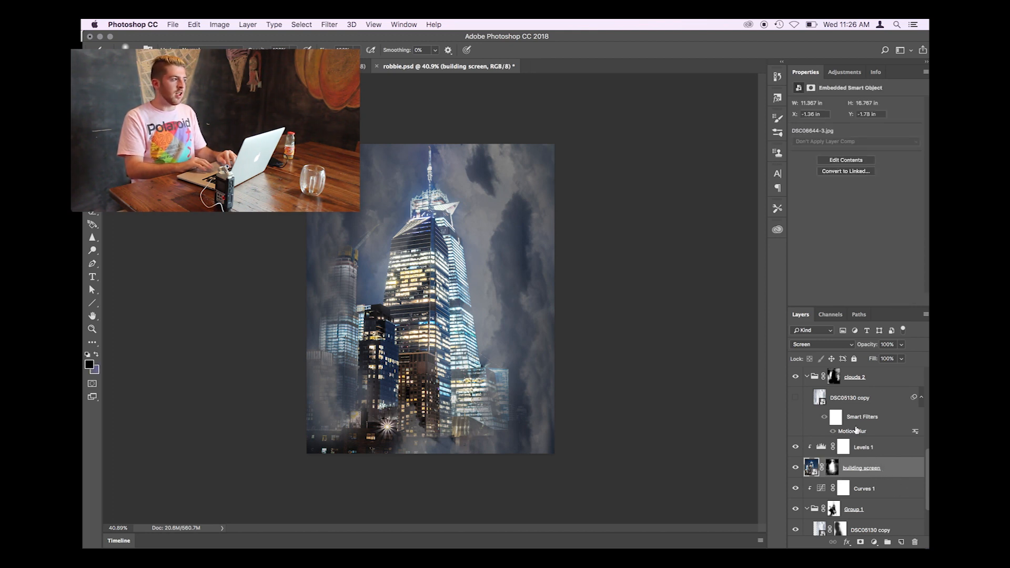
scroll(873, 465, down, 3)
scroll(894, 439, up, 2)
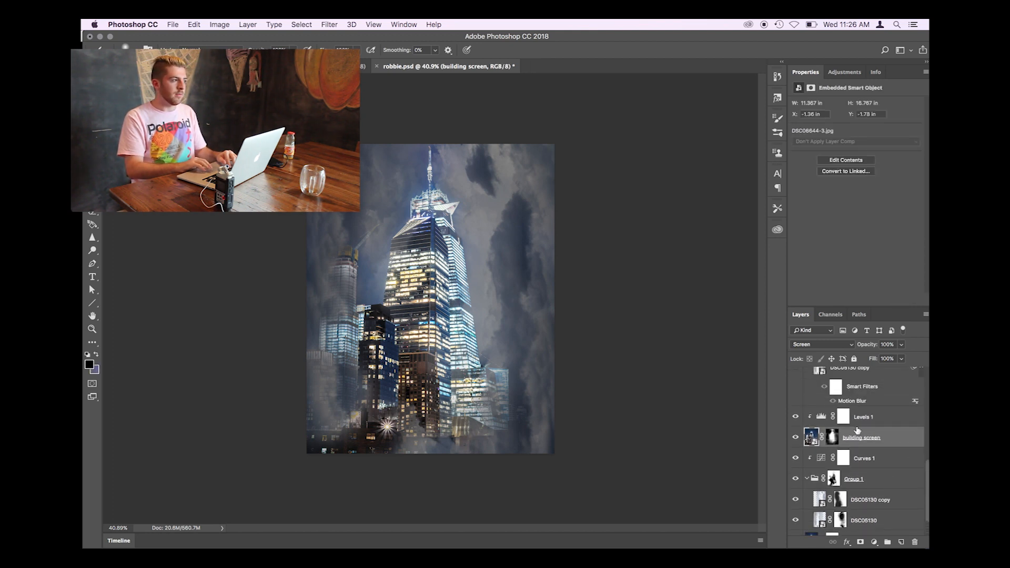
click(887, 420)
click(887, 434)
click(887, 419)
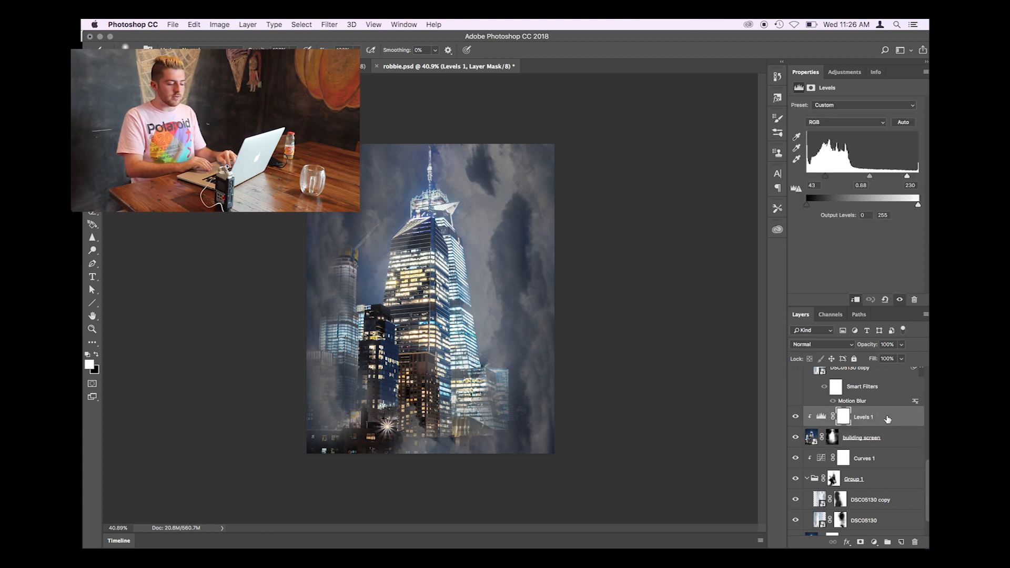
scroll(889, 424, up, 10)
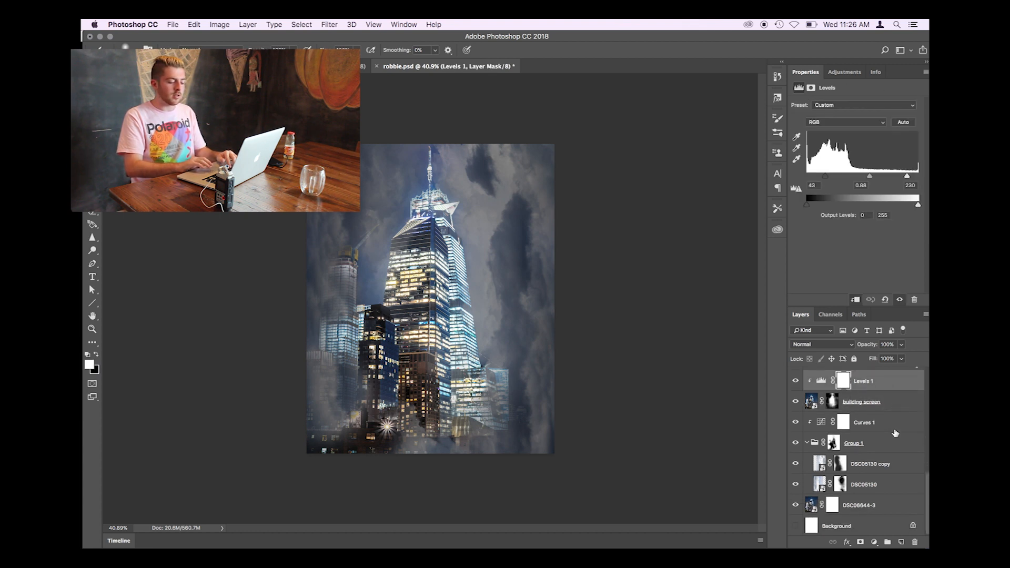
scroll(895, 432, down, 10)
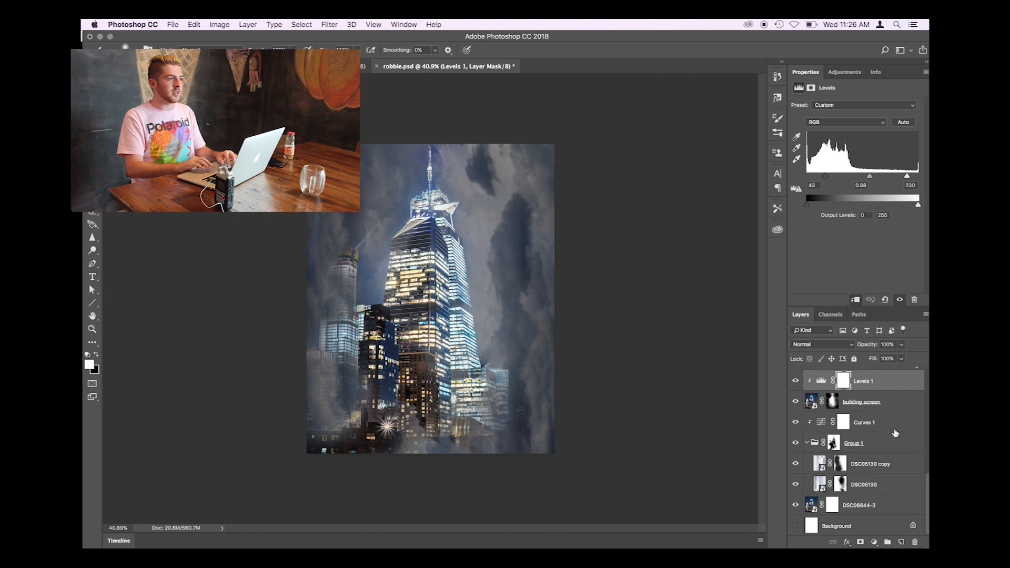
click(891, 424)
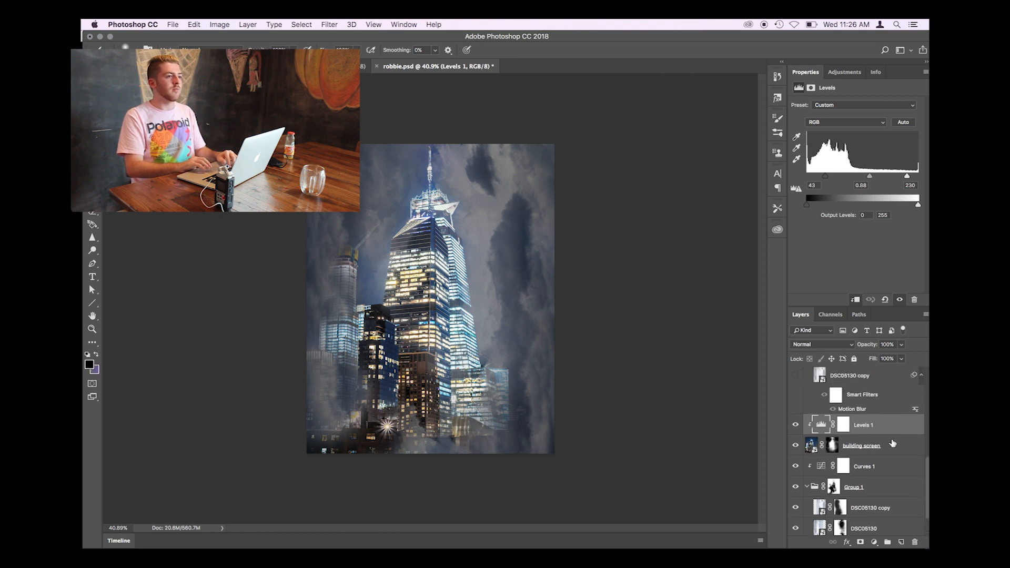
click(891, 443)
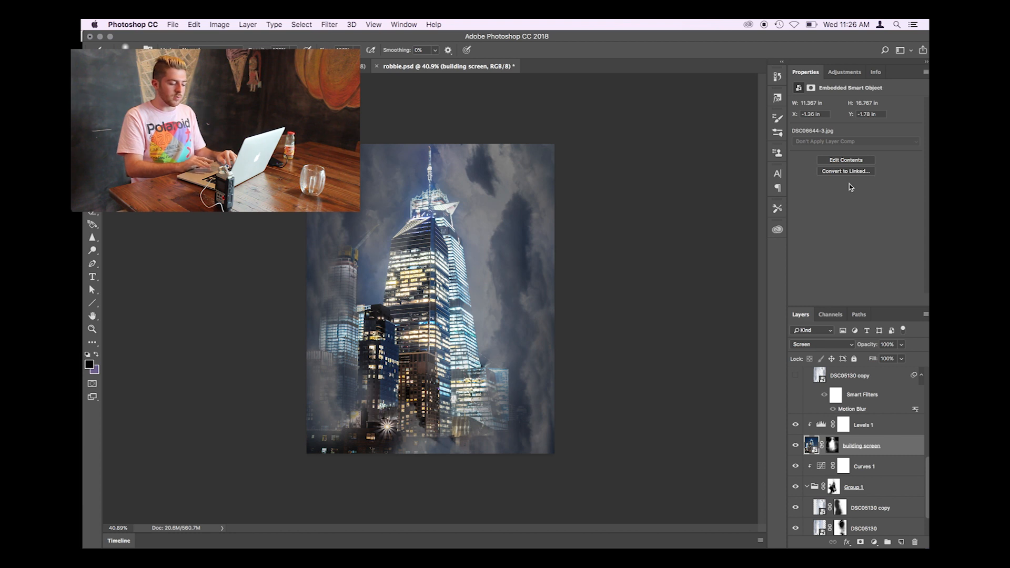
click(836, 72)
click(799, 74)
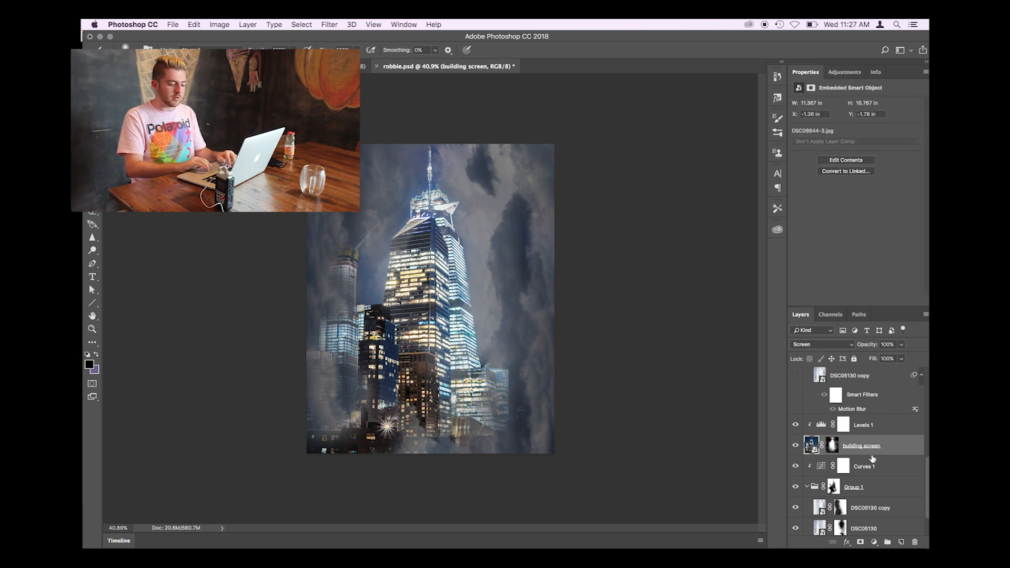
- Show the motion-blurred DSC05130 copy layer in the clouds 2 group, toggling it off and on to compare
scroll(869, 446, up, 2)
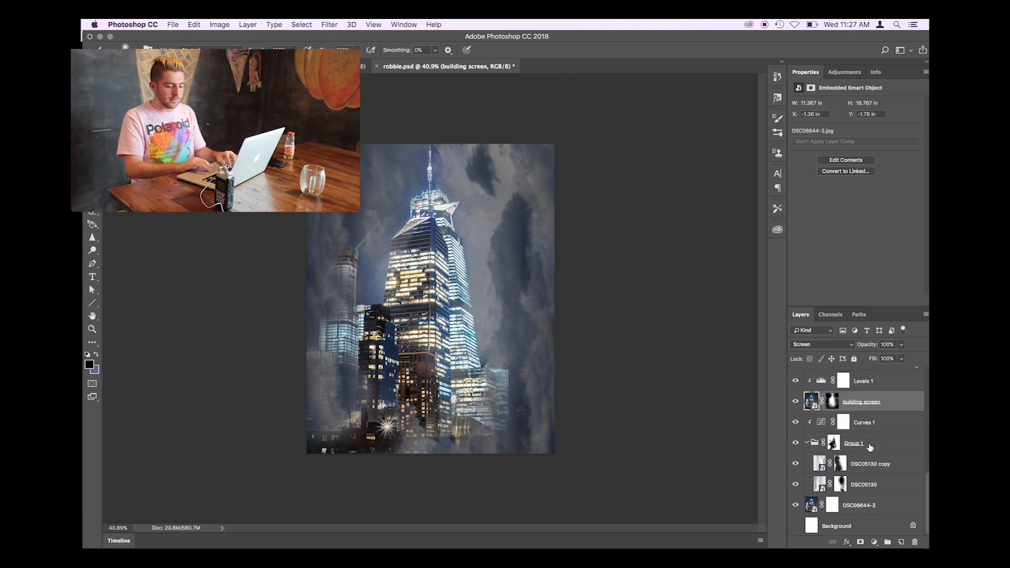
scroll(882, 470, up, 5)
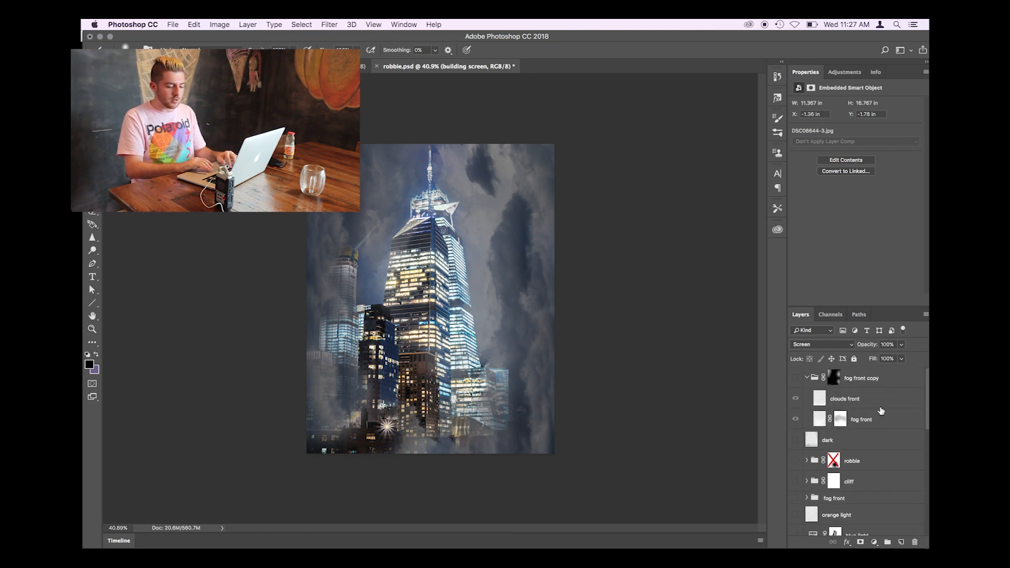
scroll(867, 428, up, 3)
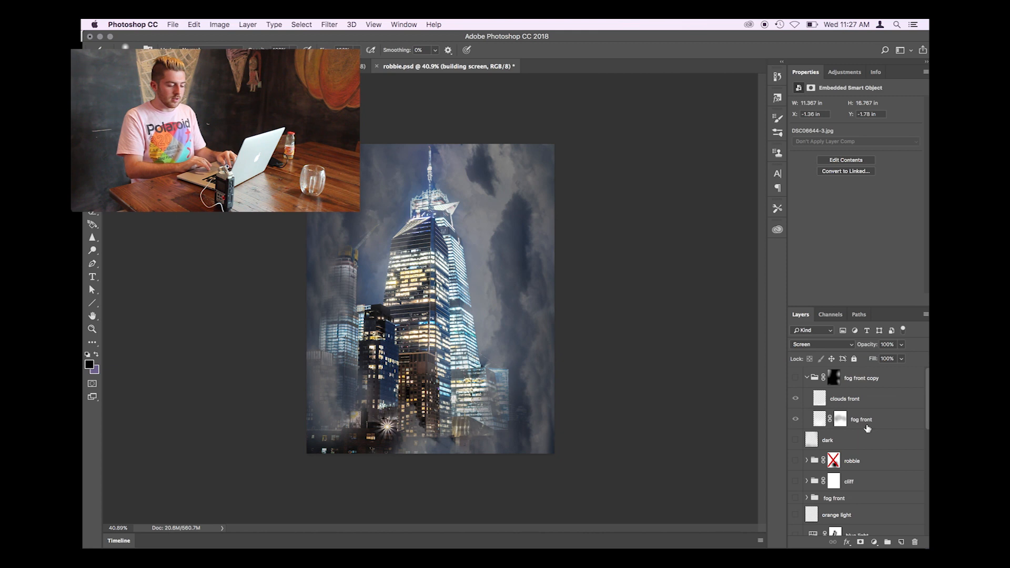
scroll(873, 421, down, 15)
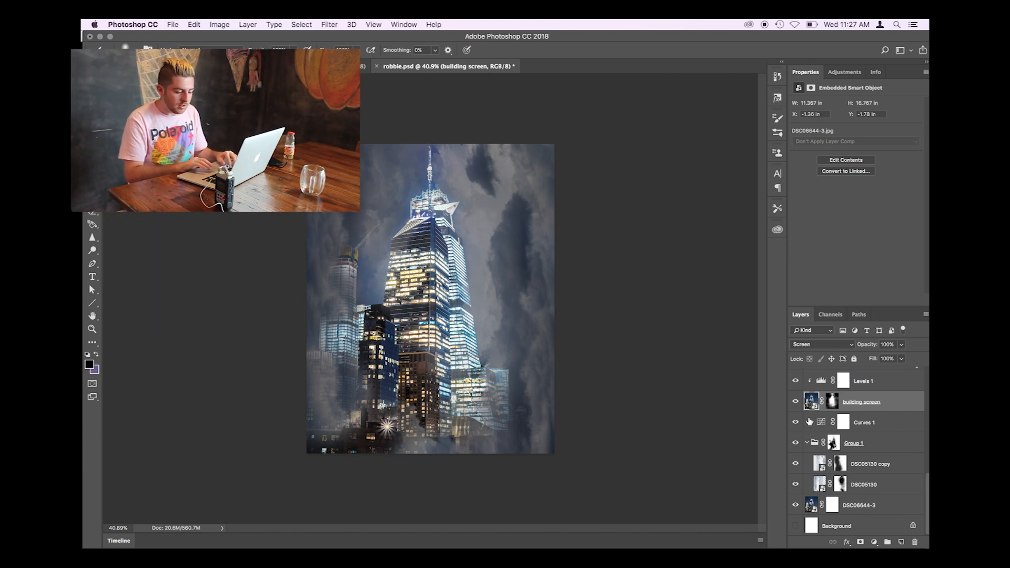
scroll(809, 422, up, 3)
scroll(809, 443, up, 3)
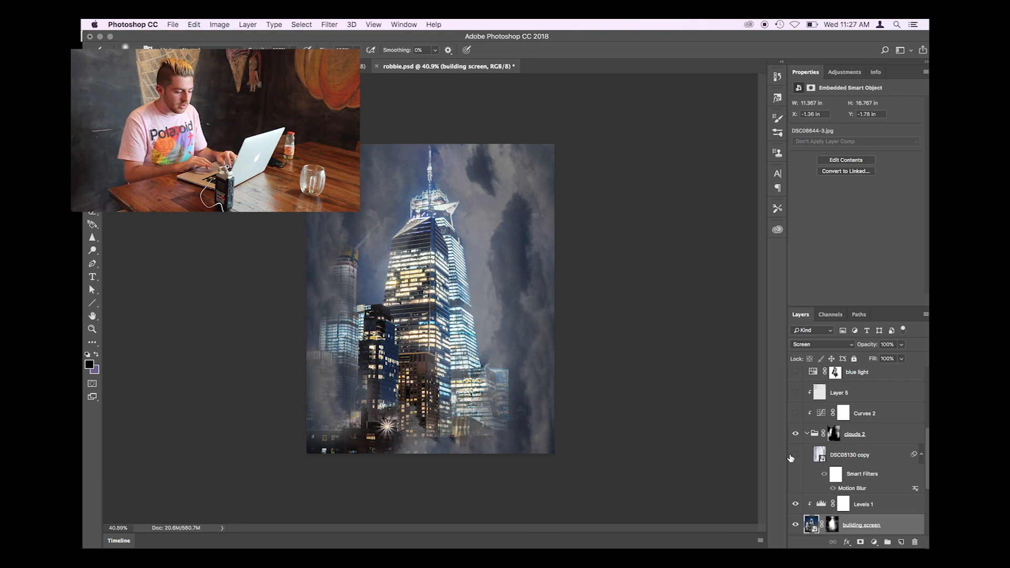
click(794, 455)
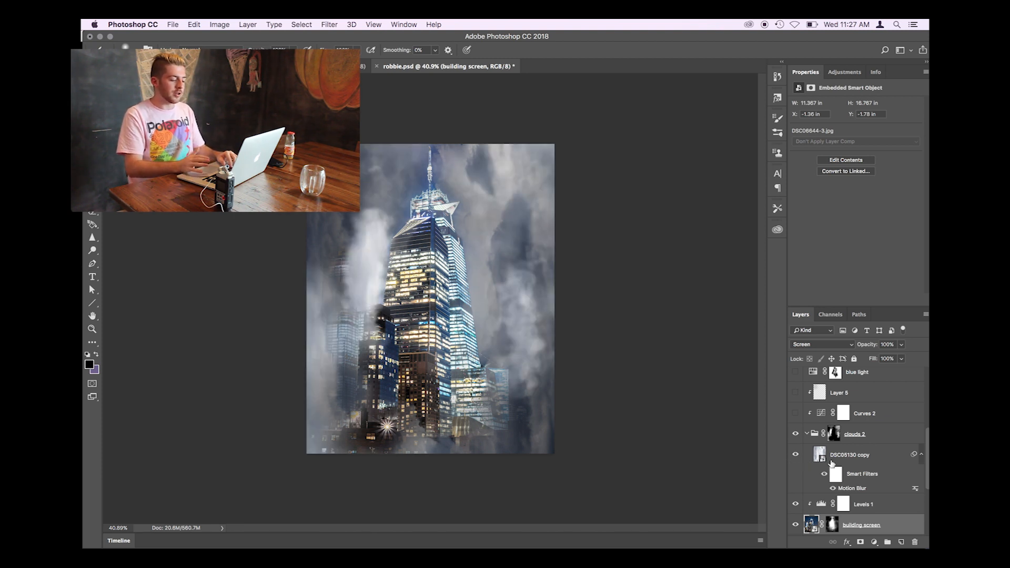
click(795, 456)
click(795, 456)
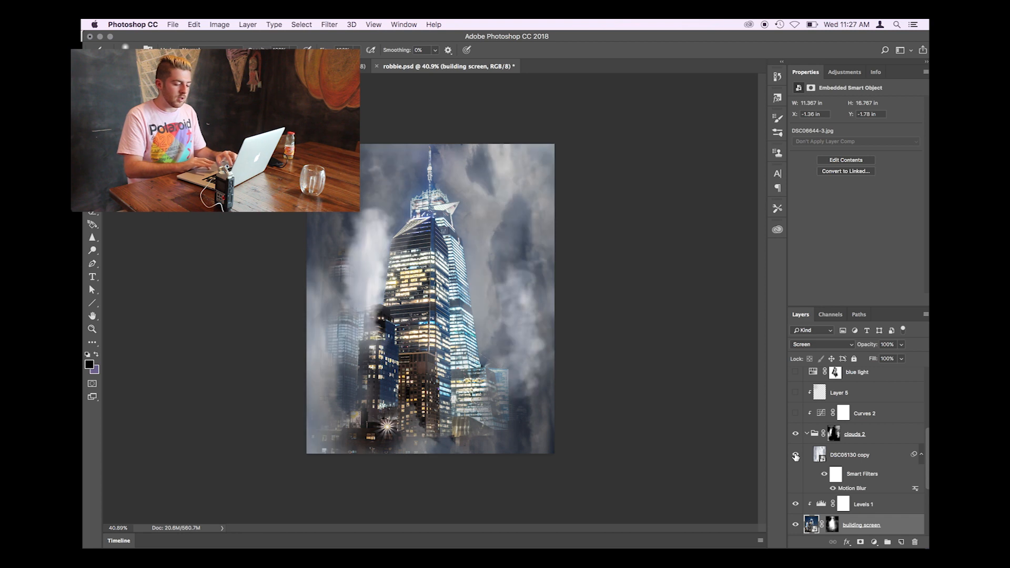
- Compare the clouds 2 group with and without its layer mask, leaving the mask enabled and the group selected
click(833, 434)
right_click(832, 434)
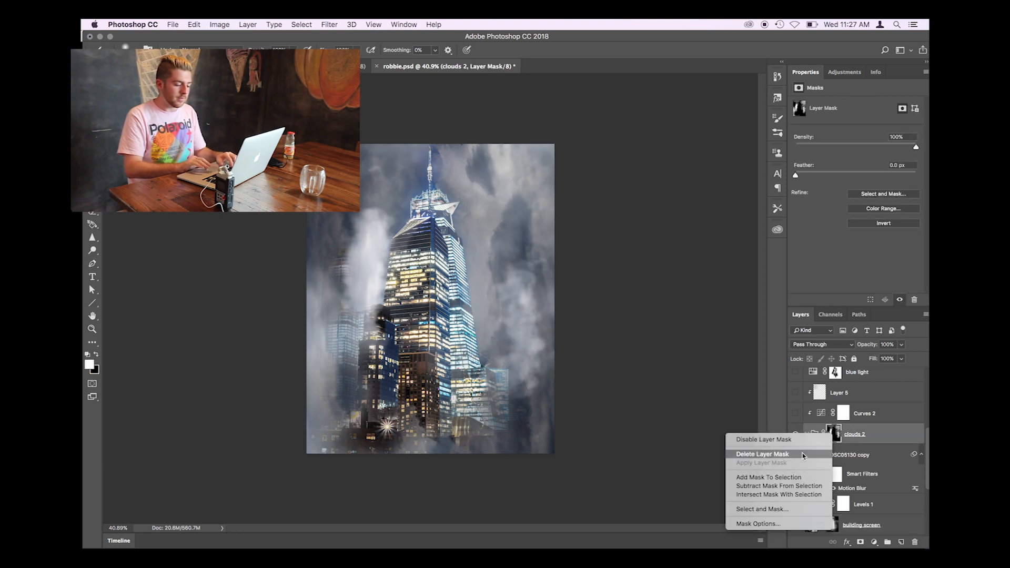
click(772, 439)
right_click(836, 434)
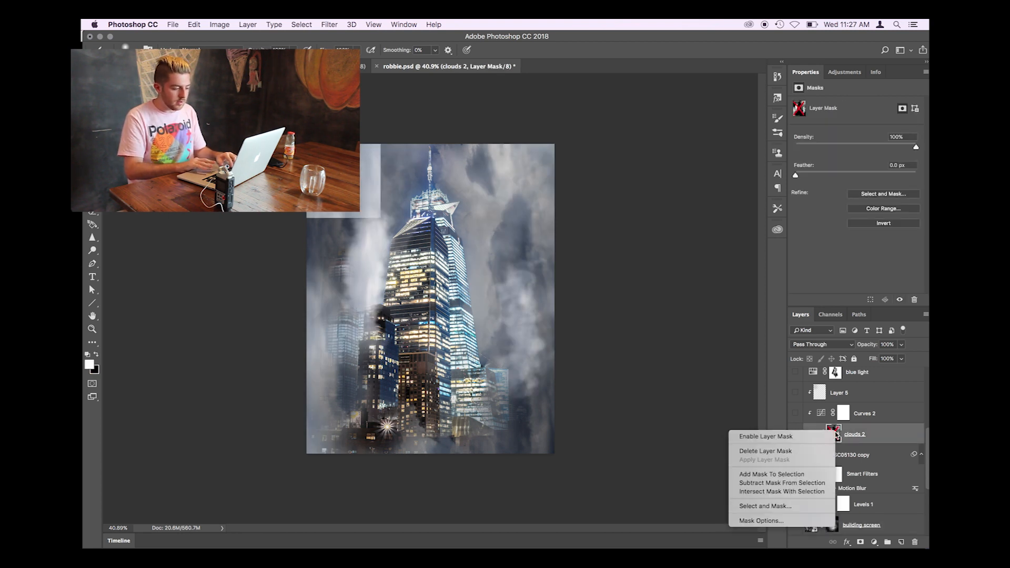
click(773, 437)
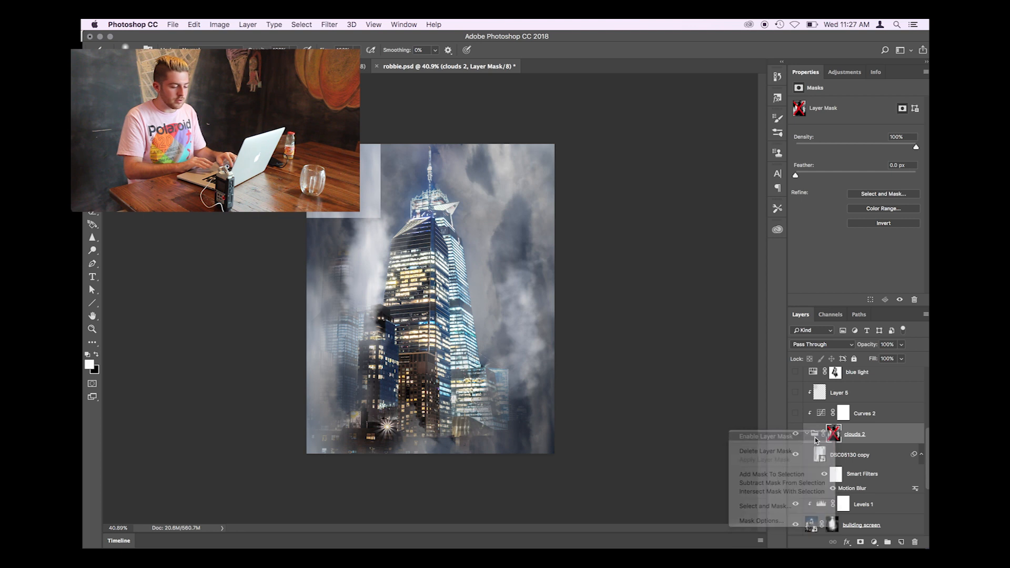
click(885, 442)
- Make the Curves 2 adjustment and Layer 5, both clipped to the clouds 2 group, visible
scroll(794, 452, up, 2)
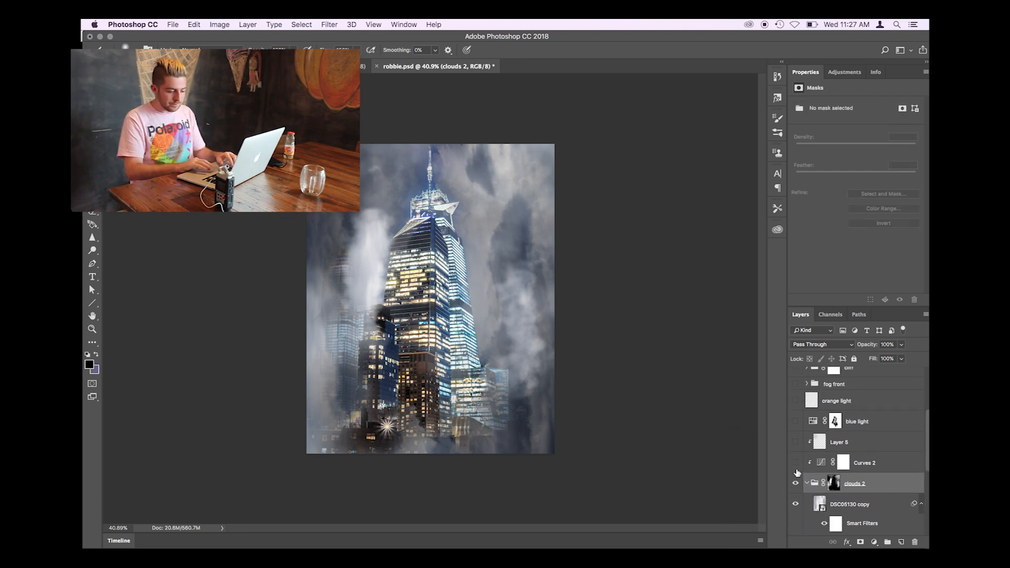
click(795, 463)
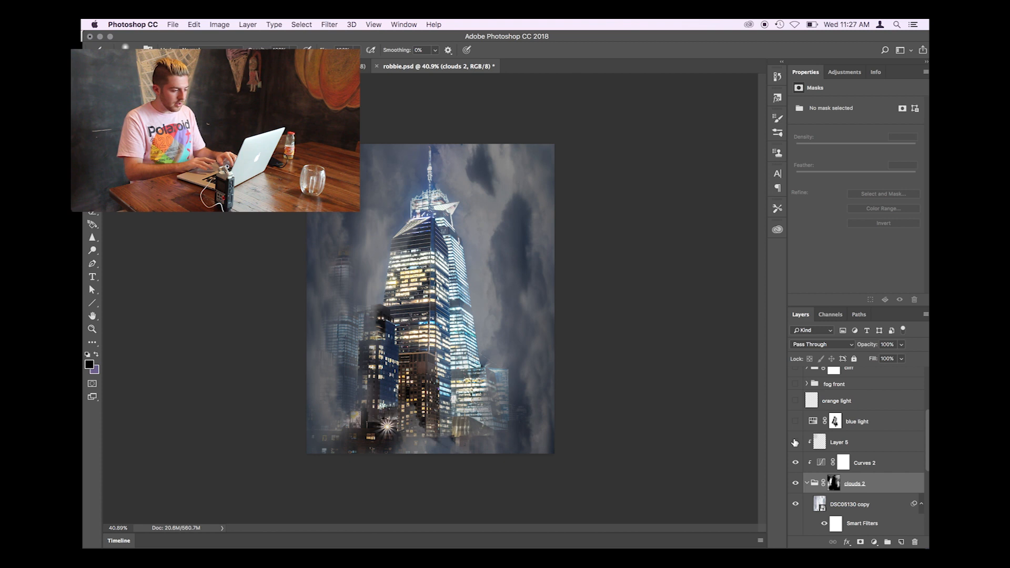
click(795, 442)
- Show the blue light layer over the buildings and toggle it off and on to compare
scroll(794, 442, up, 1)
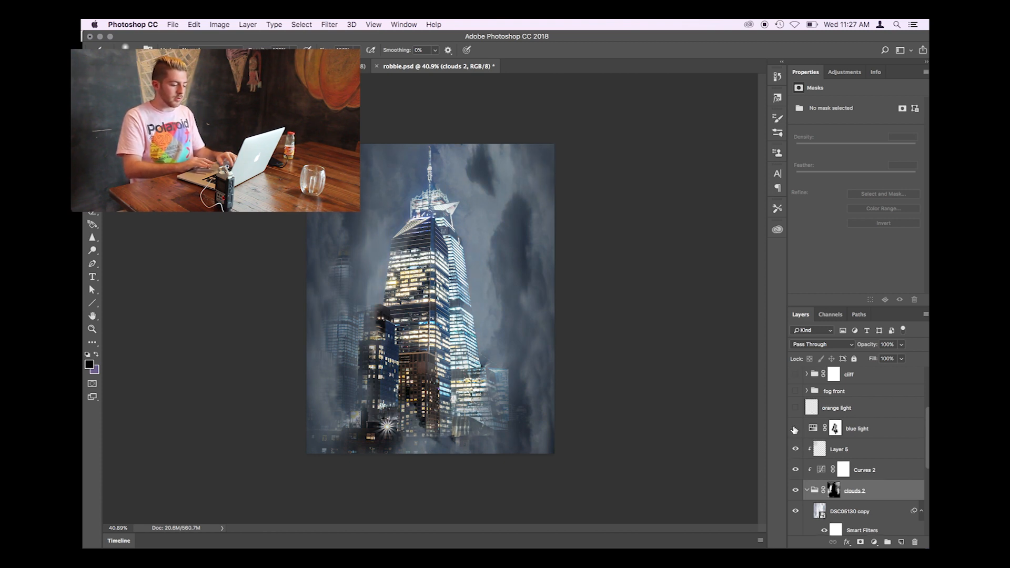
scroll(427, 294, up, 4)
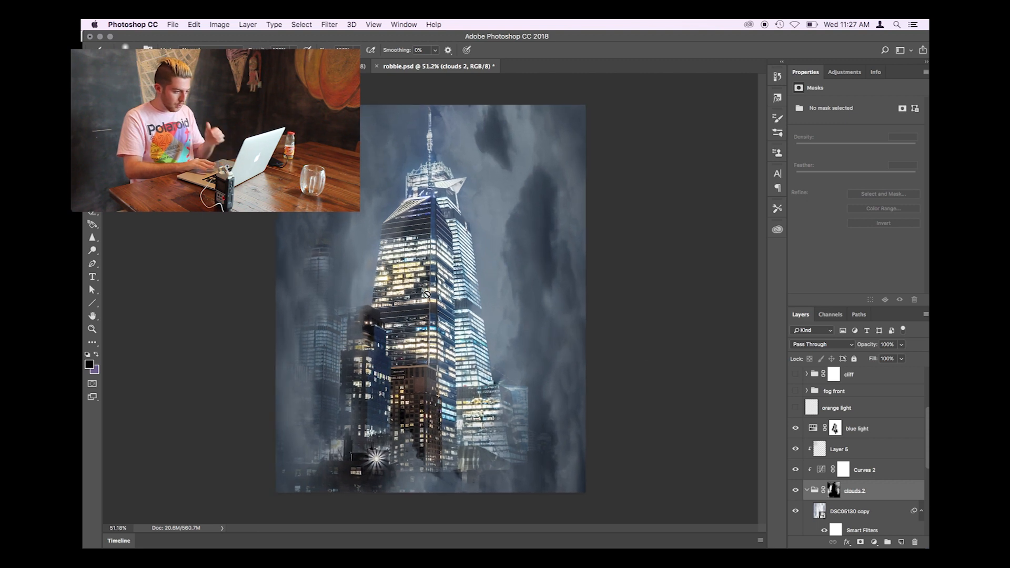
click(795, 490)
click(795, 490)
click(795, 428)
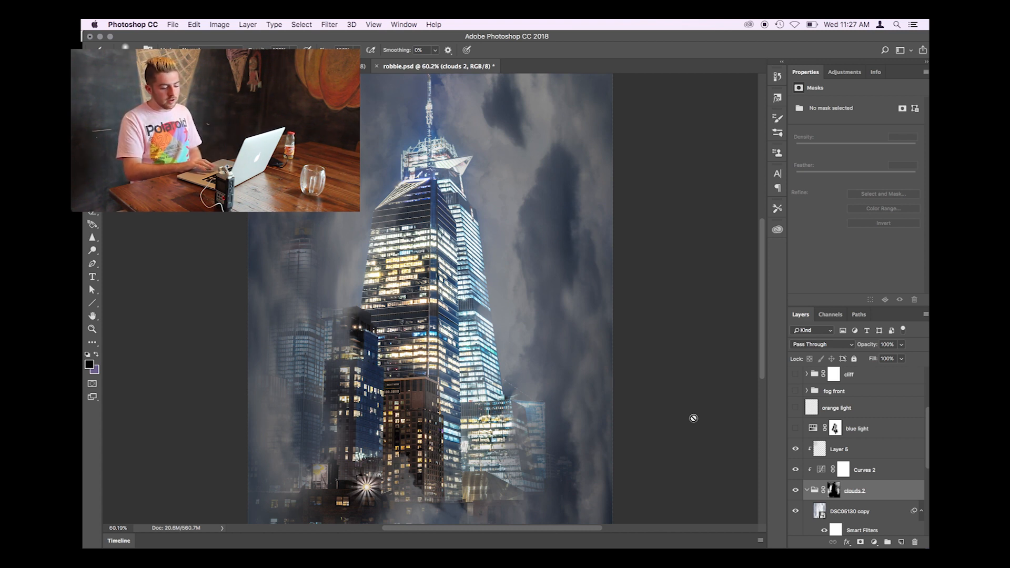
click(795, 429)
- Make the orange light layer above the blue light layer visible
scroll(631, 376, down, 2)
scroll(795, 434, up, 1)
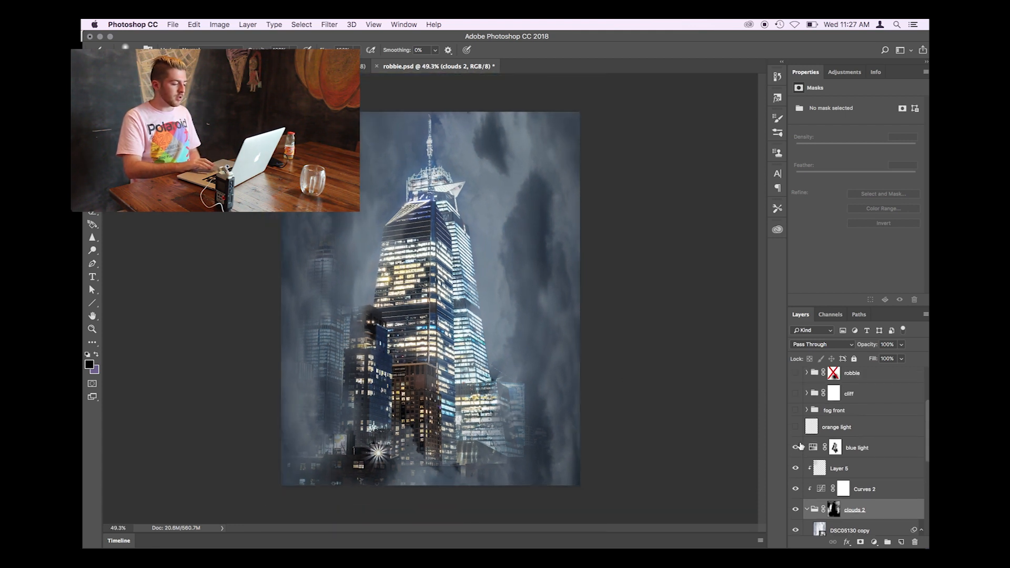
click(795, 427)
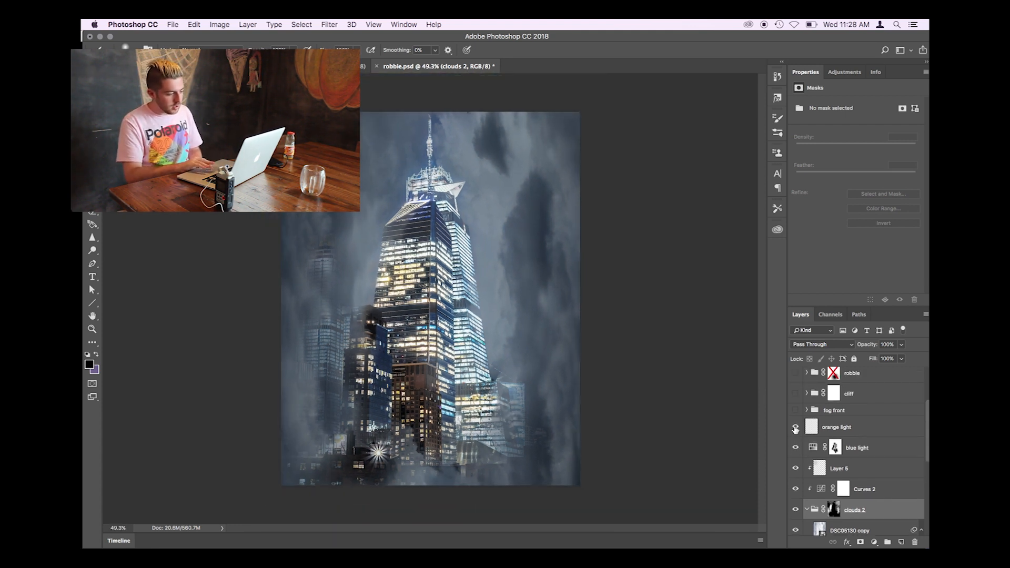
- Toggle the fog front group on and off over the enlarged buildings to compare
scroll(411, 267, up, 1)
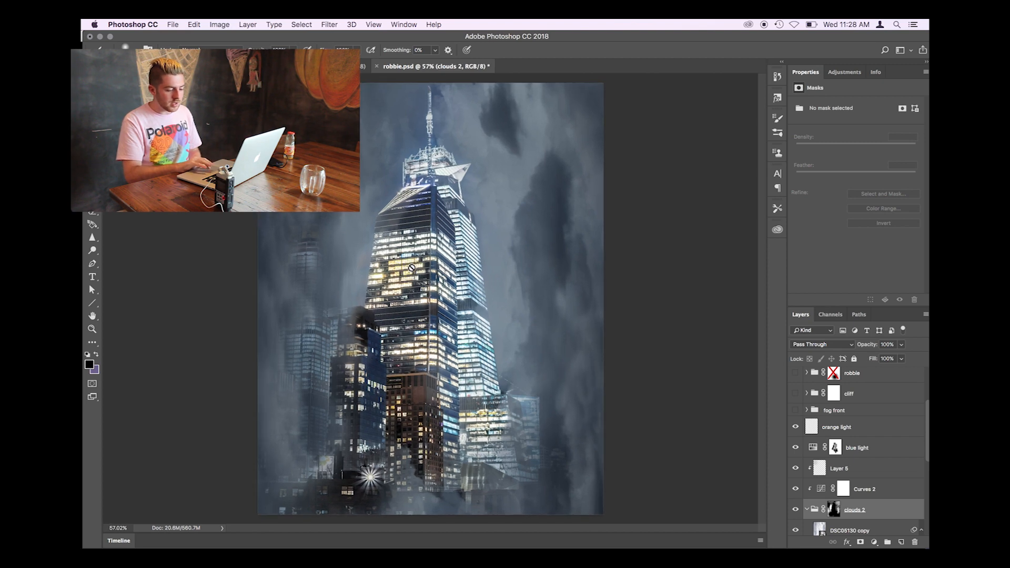
scroll(411, 267, up, 2)
scroll(814, 444, up, 1)
click(796, 438)
click(795, 439)
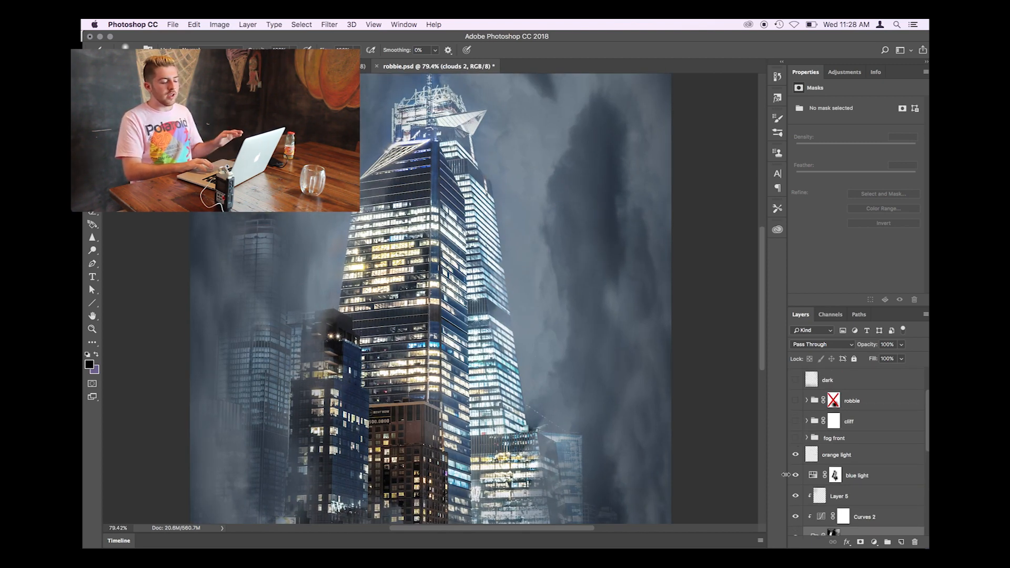
- Make the robbie group visible and inspect the standing figure against the skyscrapers
click(796, 401)
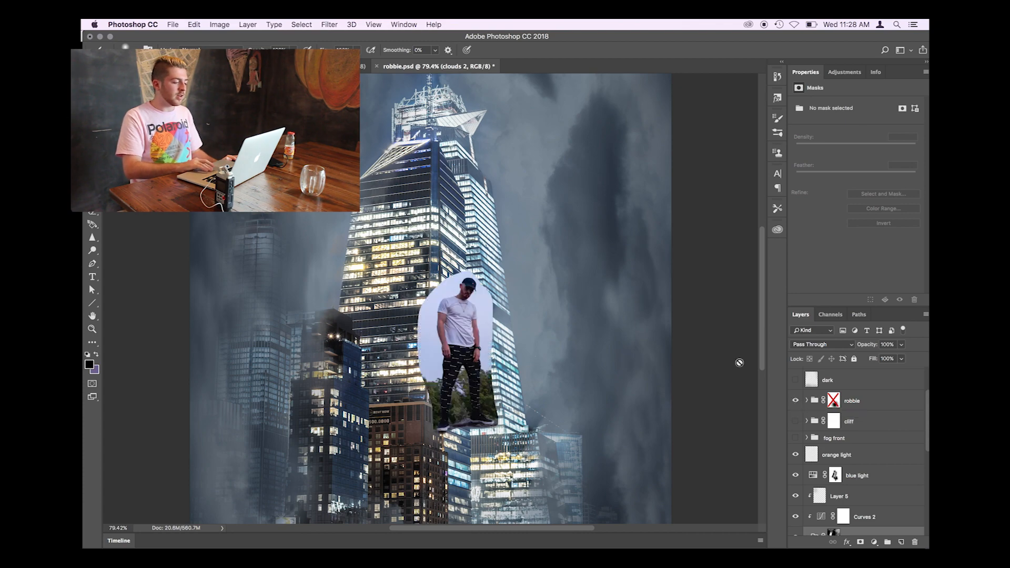
scroll(649, 350, up, 6)
scroll(648, 350, up, 1)
scroll(649, 349, down, 4)
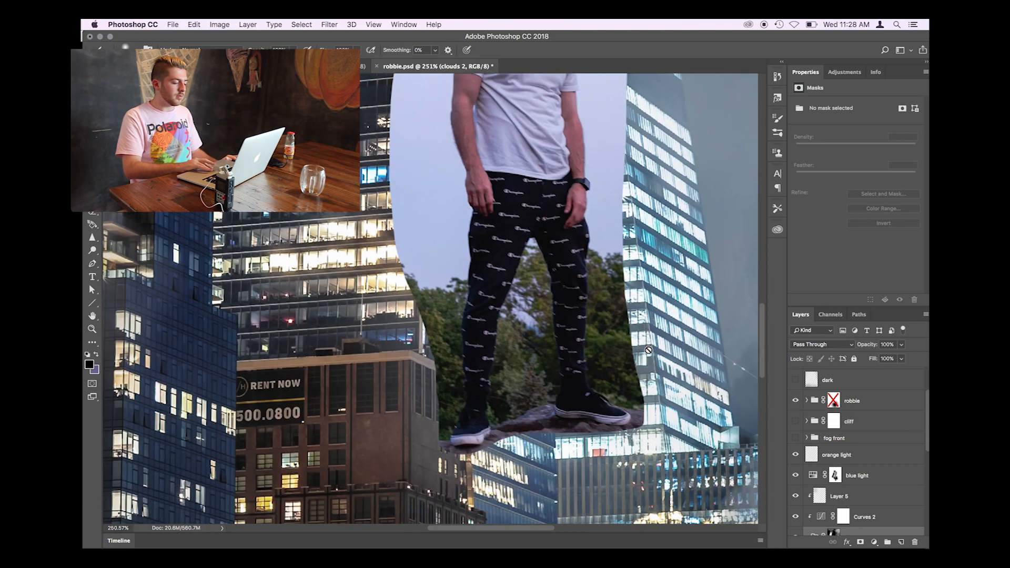
scroll(650, 349, up, 4)
scroll(652, 350, down, 1)
scroll(653, 350, down, 3)
scroll(653, 349, down, 7)
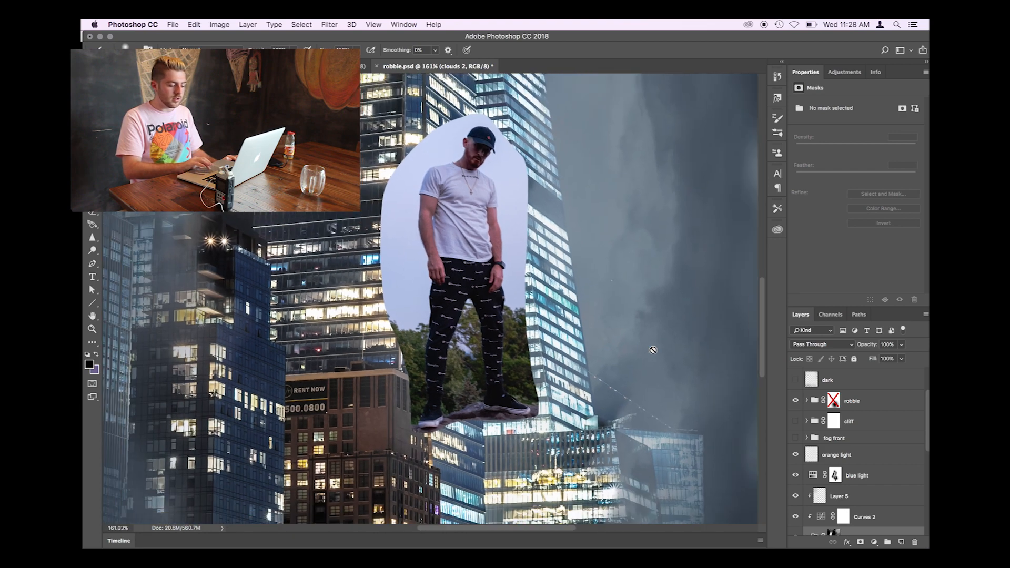
scroll(653, 350, up, 6)
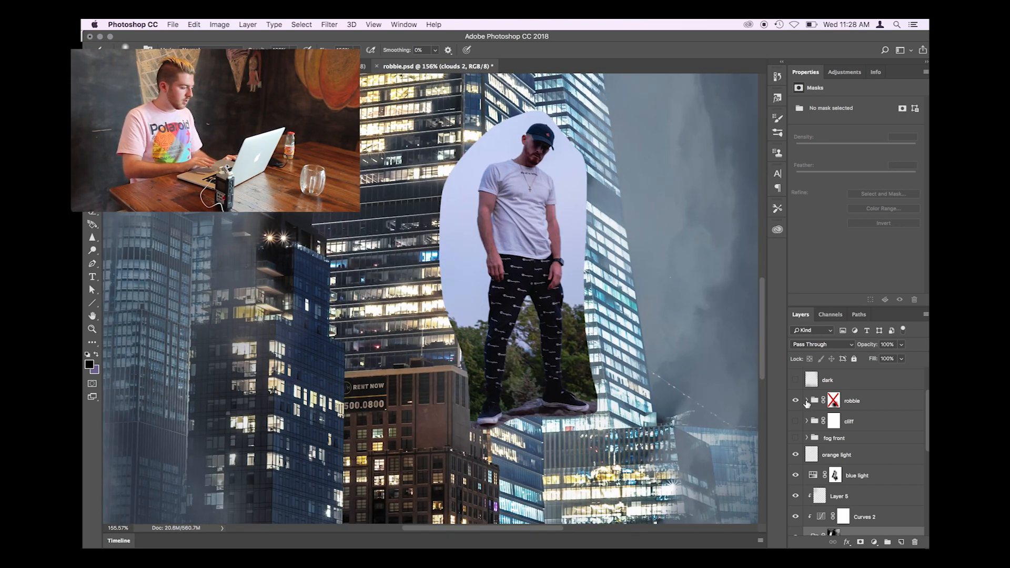
- Expand the robbie group and enable Layer 1's layer mask to cut the figure out of its photo background
click(805, 401)
scroll(867, 505, down, 2)
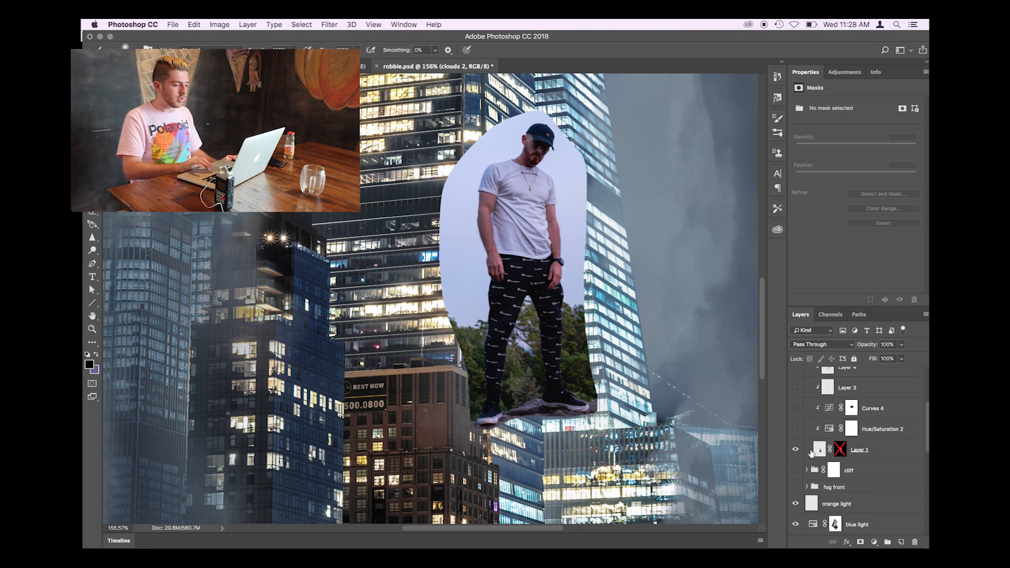
scroll(807, 450, up, 2)
click(95, 264)
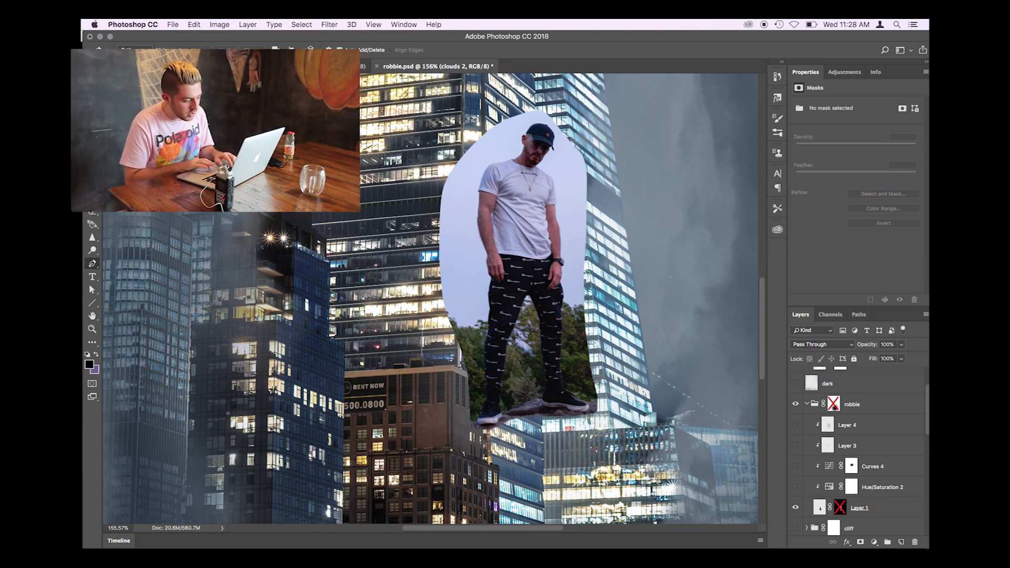
key(v)
scroll(839, 457, down, 1)
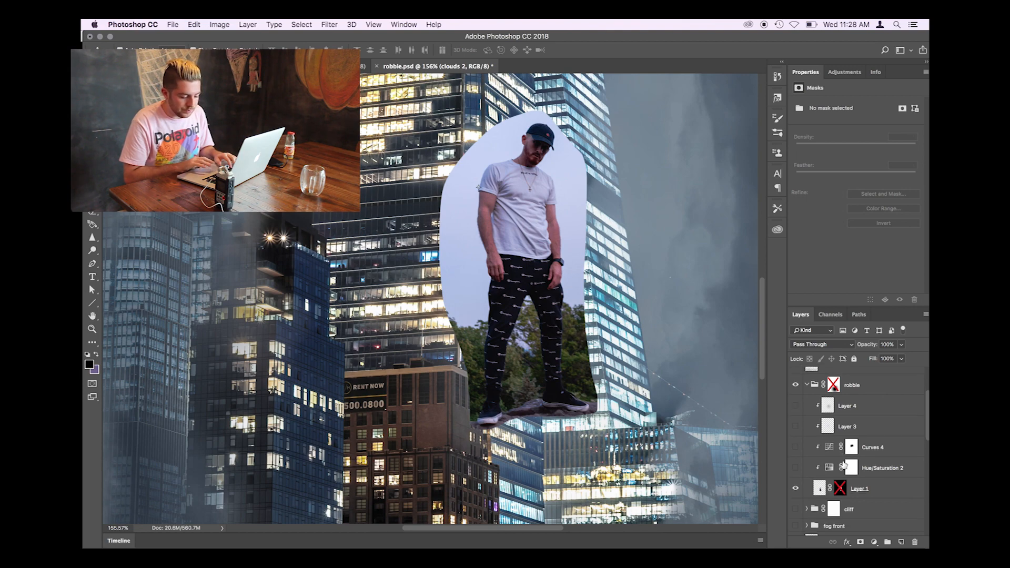
shift+click(840, 489)
scroll(627, 308, up, 4)
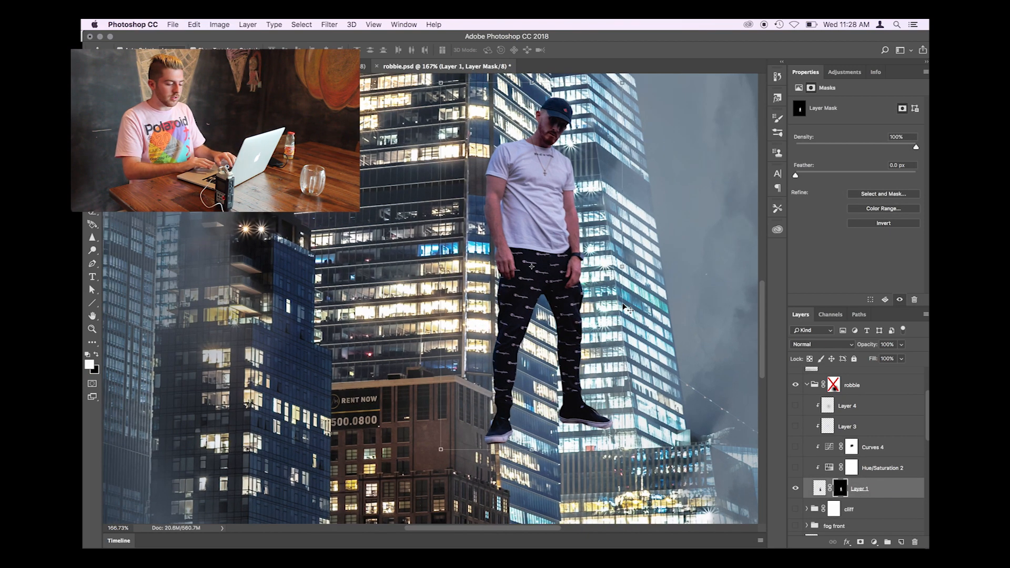
scroll(627, 307, down, 3)
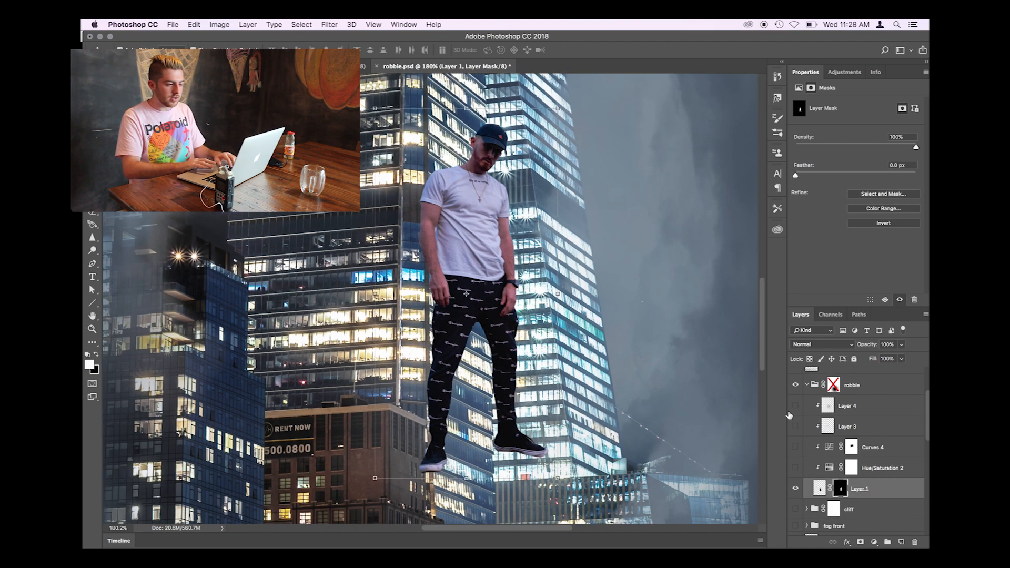
- Make the Hue/Saturation 2 and Curves 4 adjustments clipped to Layer 1 visible
click(795, 468)
click(845, 72)
click(801, 71)
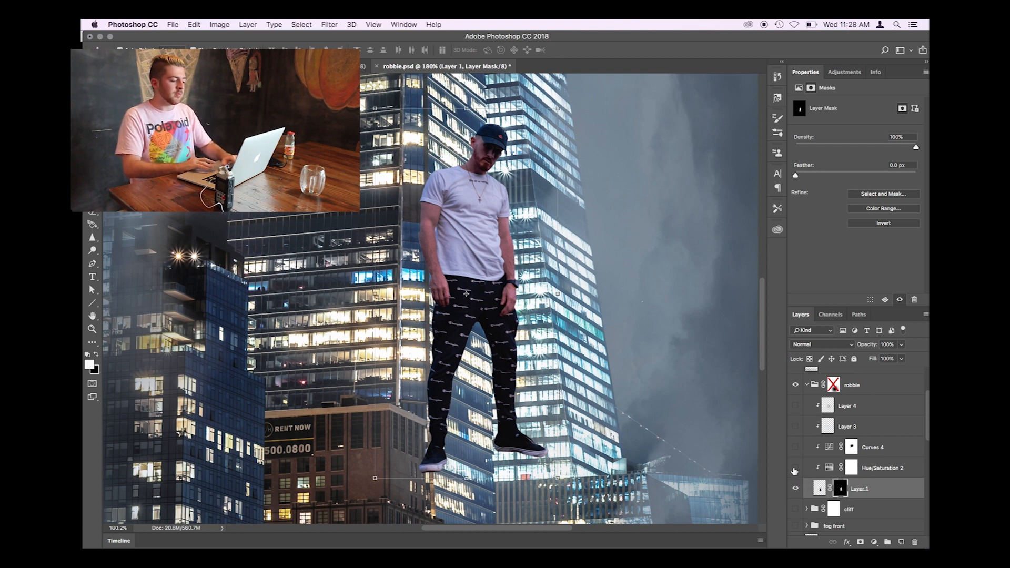
scroll(626, 374, down, 10)
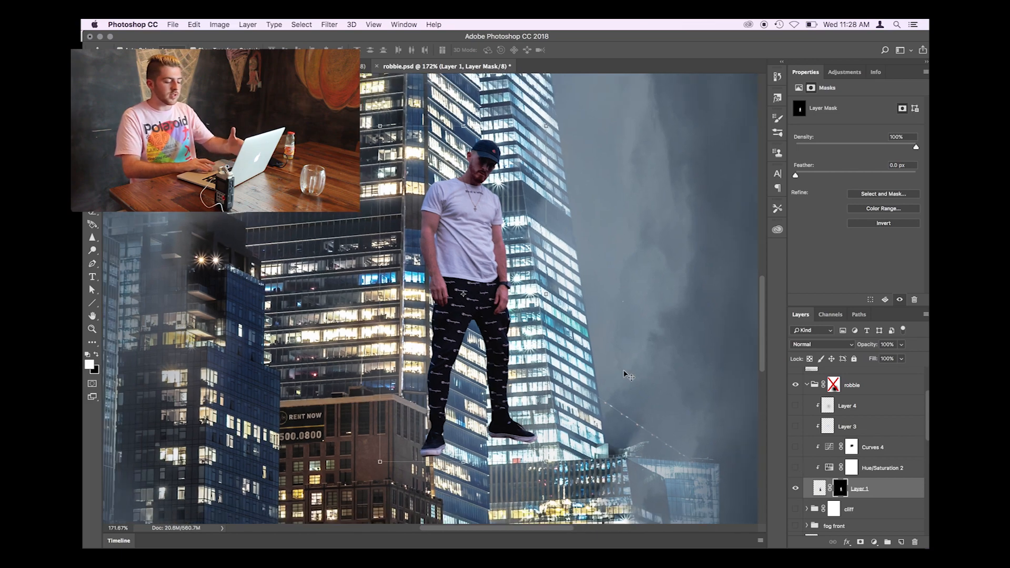
scroll(626, 374, up, 5)
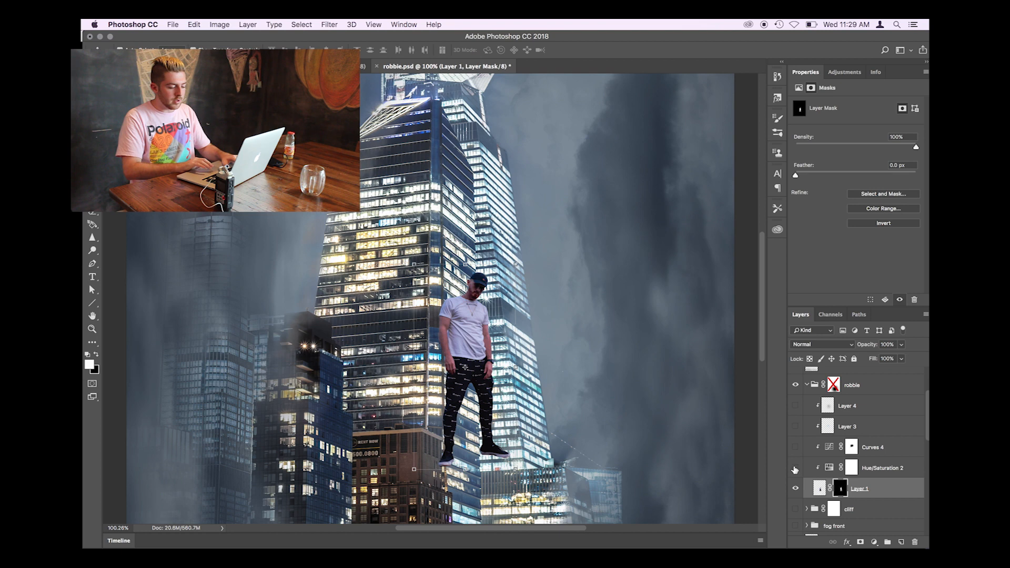
click(794, 468)
scroll(689, 423, up, 5)
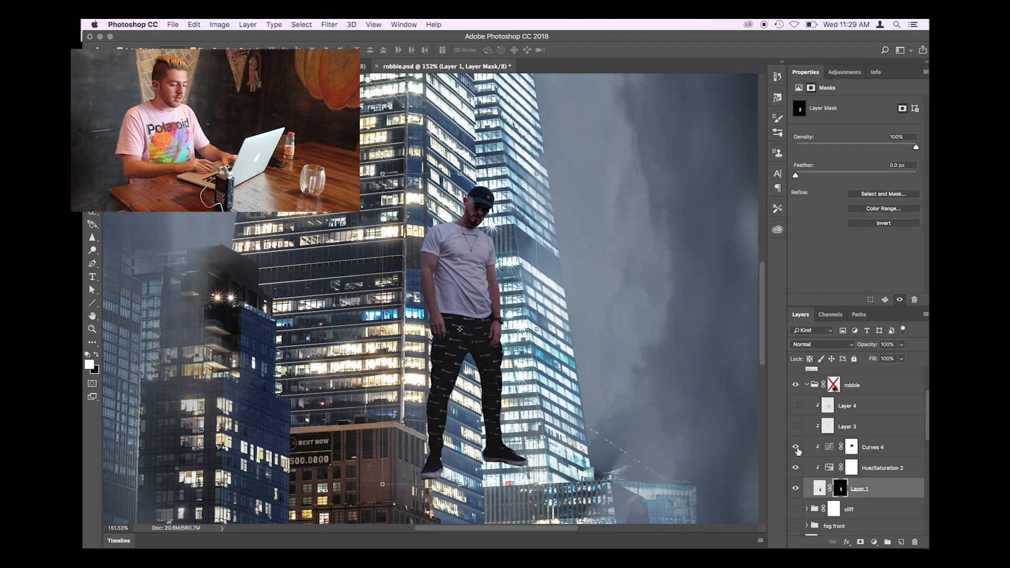
- Make Layer 3 visible over the figure, select it, and toggle it off and on to compare
click(796, 426)
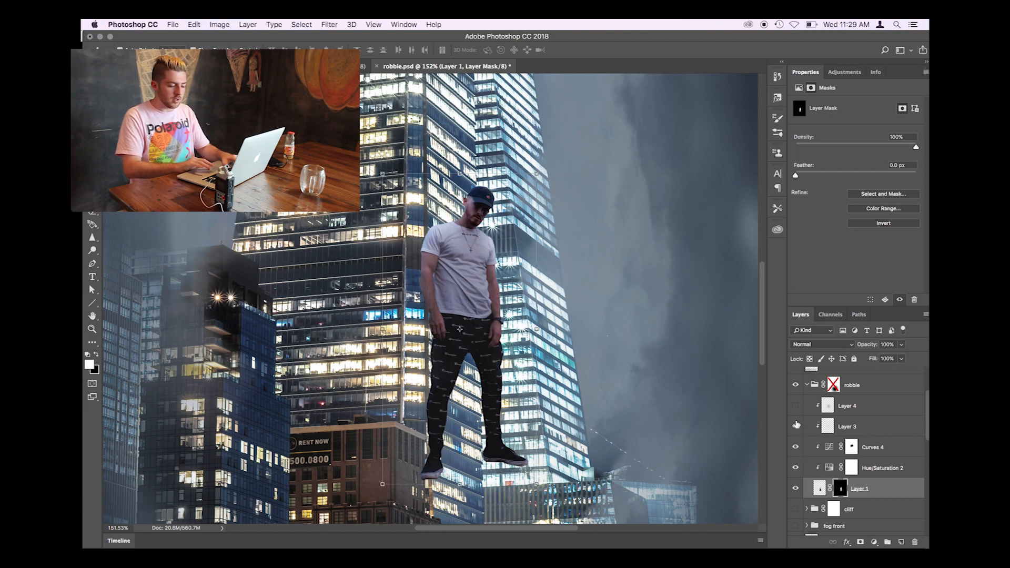
key(super+equal)
key(super+equal)
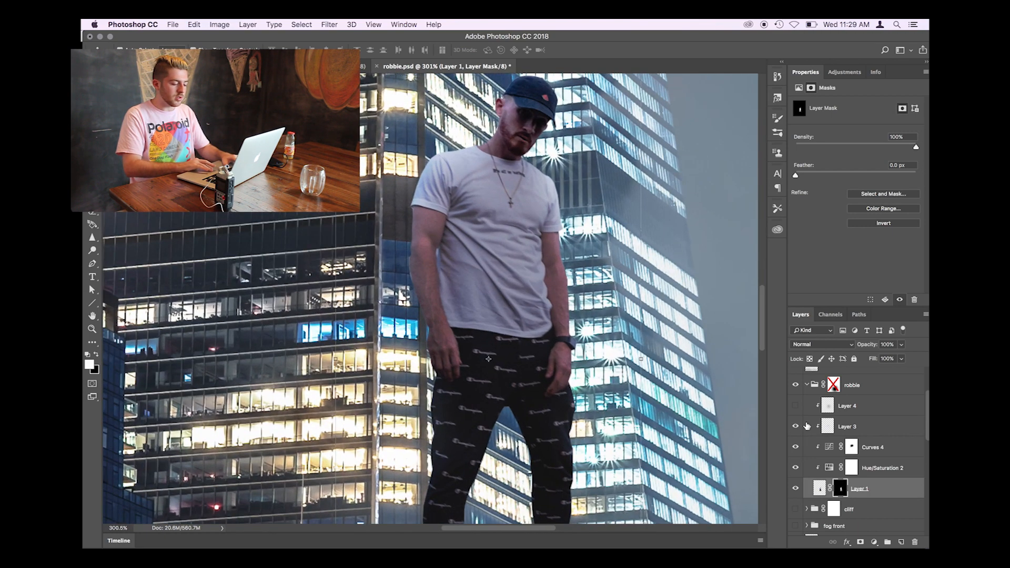
click(806, 426)
scroll(640, 326, up, 3)
scroll(640, 326, right, 3)
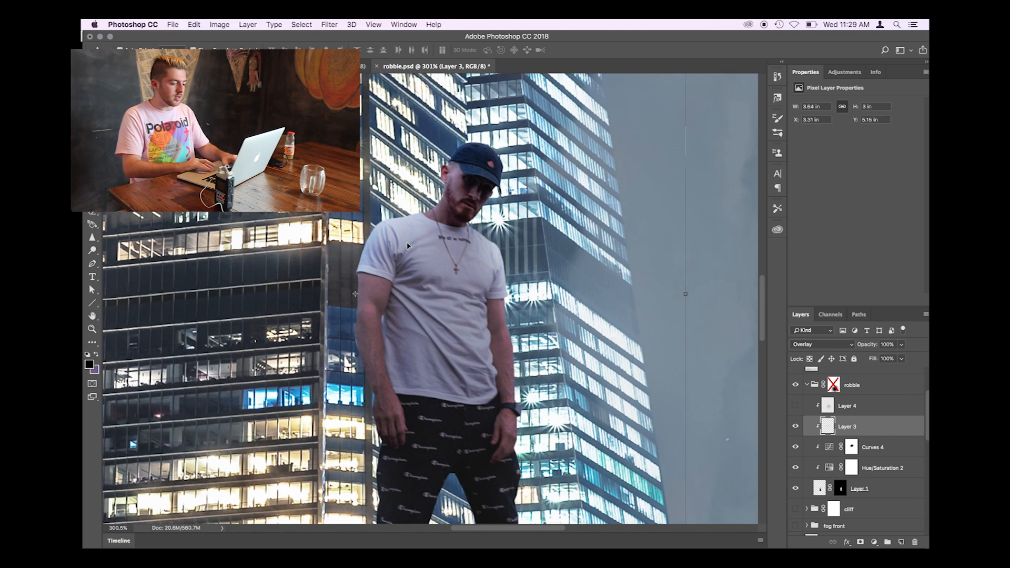
key(super+minus)
click(795, 426)
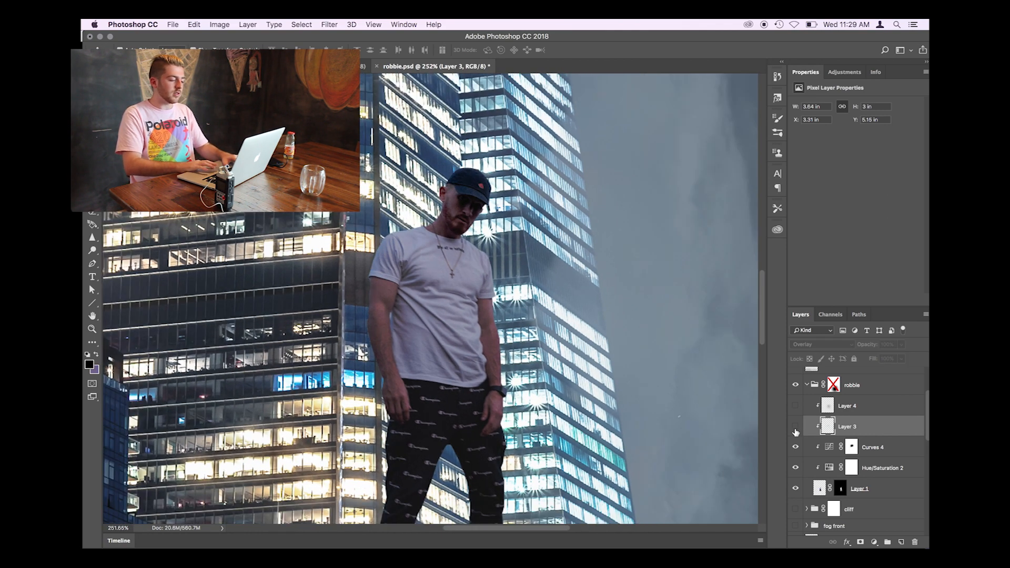
scroll(539, 399, down, 1)
click(795, 427)
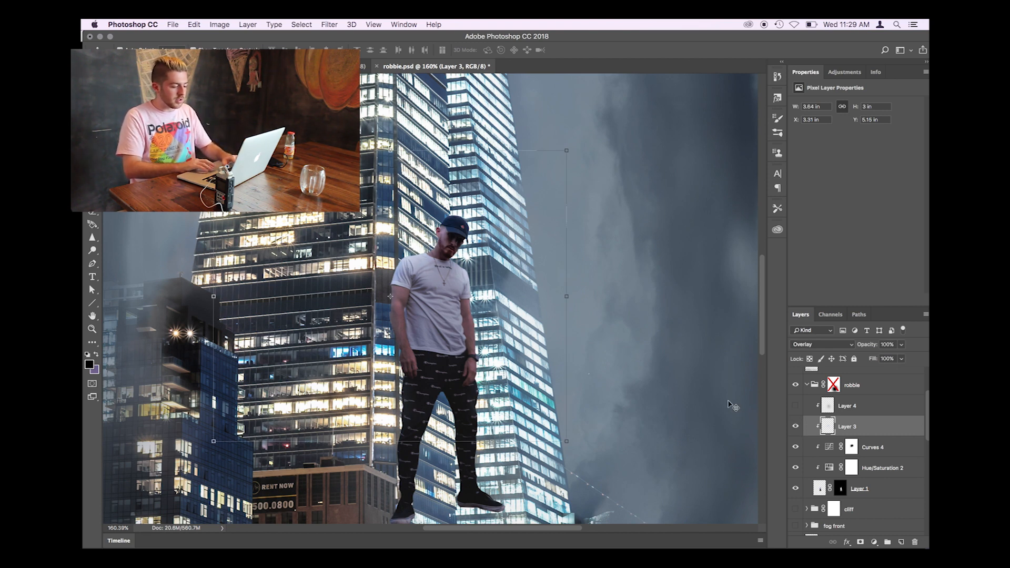
- Make Layer 4 visible above Layer 3 and review the figure within the whole composite
click(795, 406)
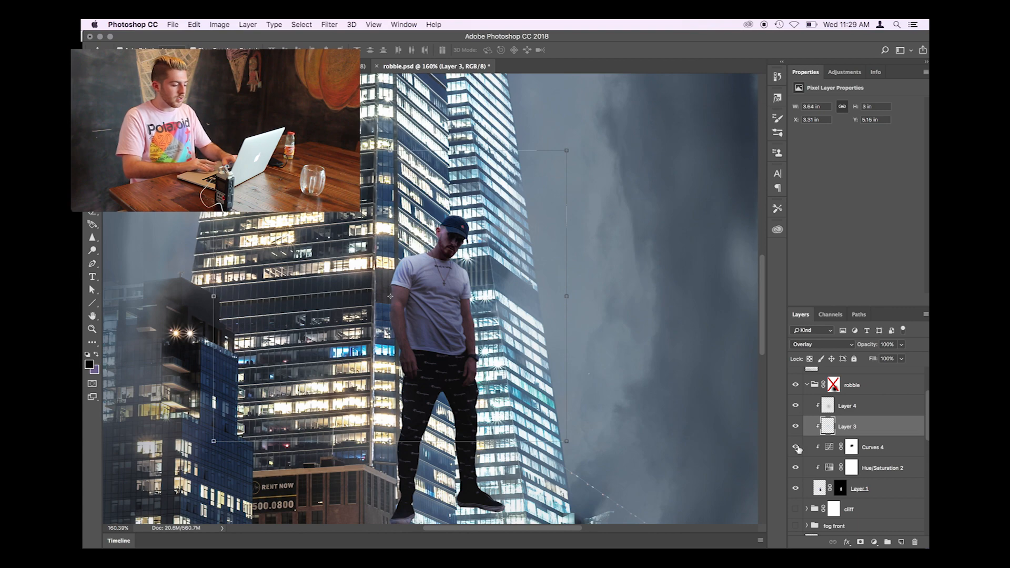
scroll(807, 419, up, 1)
scroll(597, 411, down, 6)
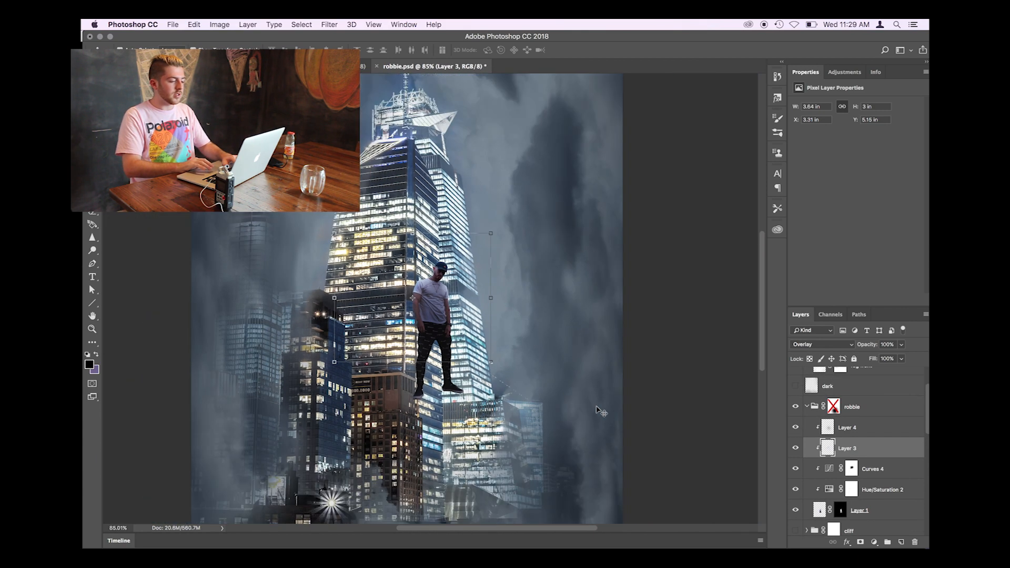
scroll(596, 410, up, 2)
scroll(459, 315, up, 1)
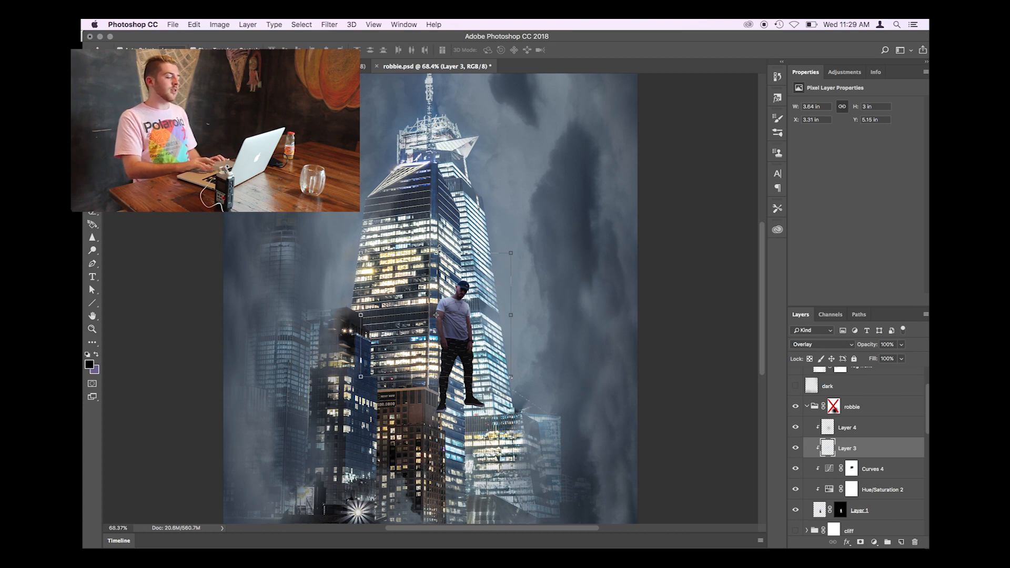
scroll(465, 338, up, 2)
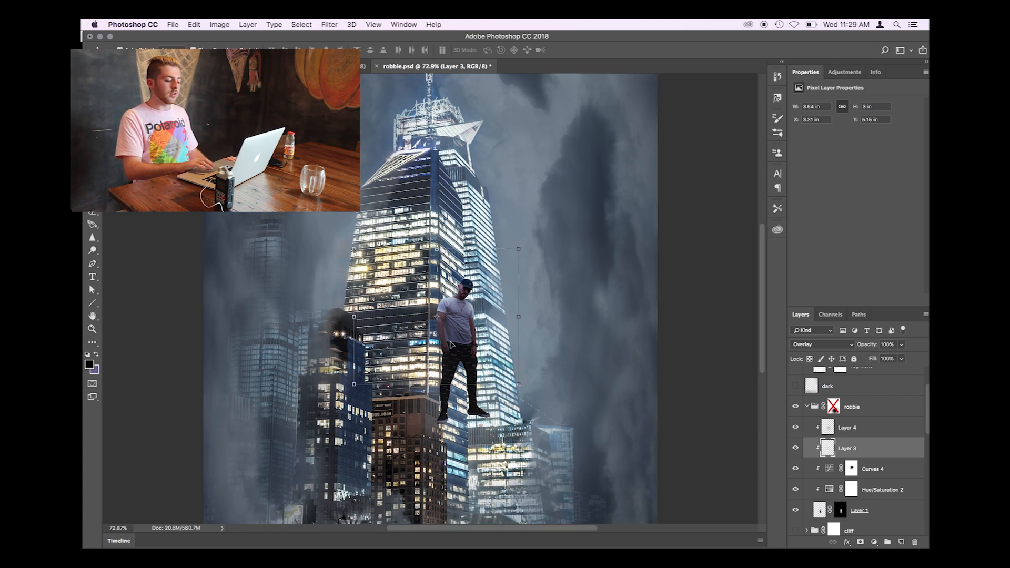
scroll(450, 344, up, 2)
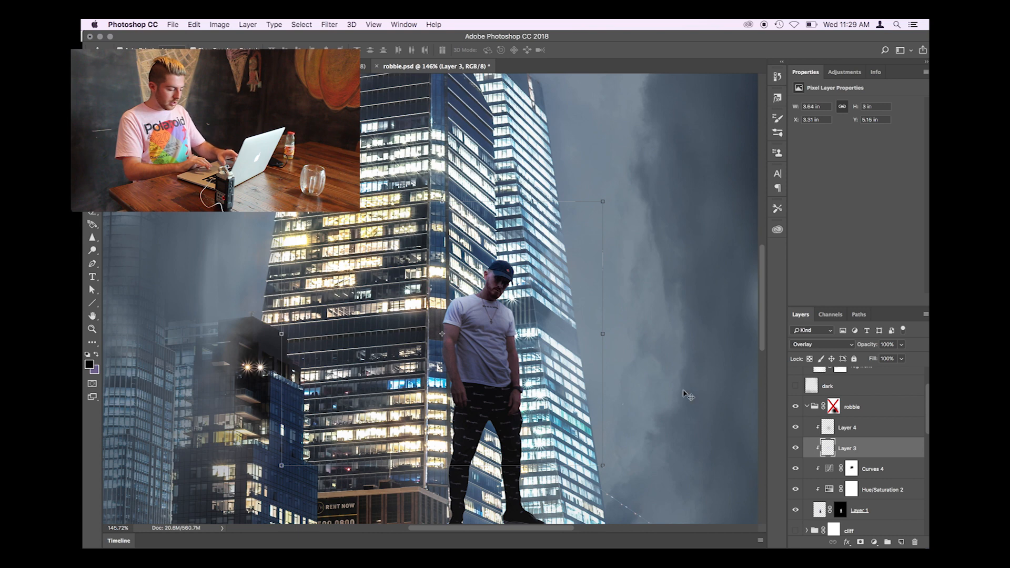
- Enable the robbie group's layer mask and inspect how the figure's legs blend into the buildings
scroll(804, 427, up, 2)
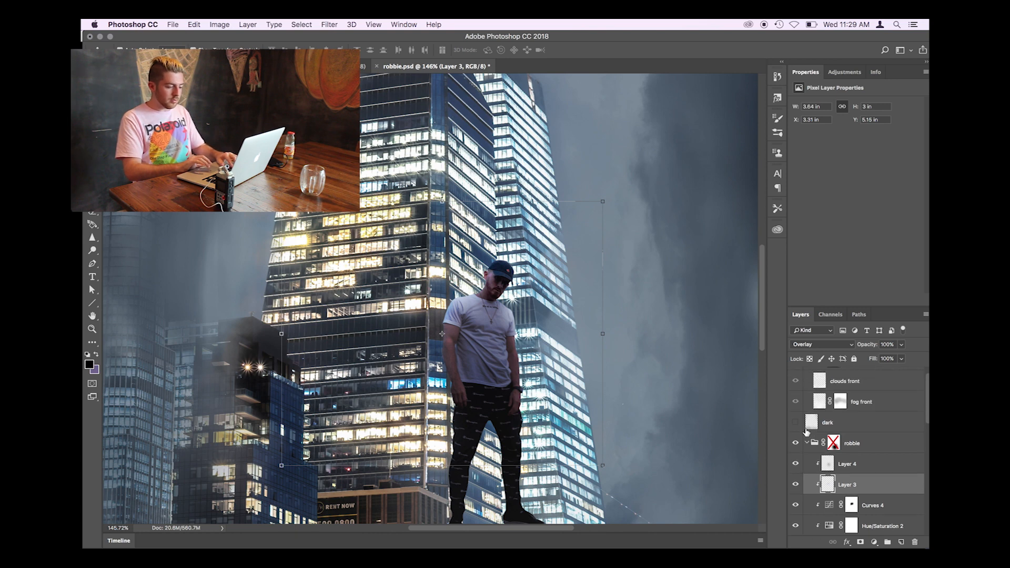
click(834, 445)
shift+click(834, 444)
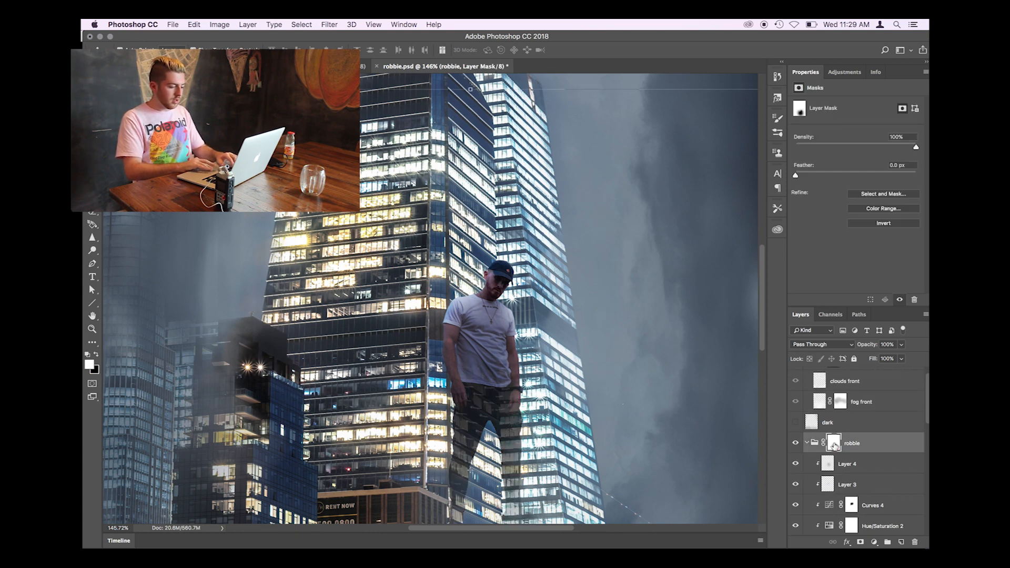
scroll(543, 435, down, 4)
scroll(417, 438, up, 5)
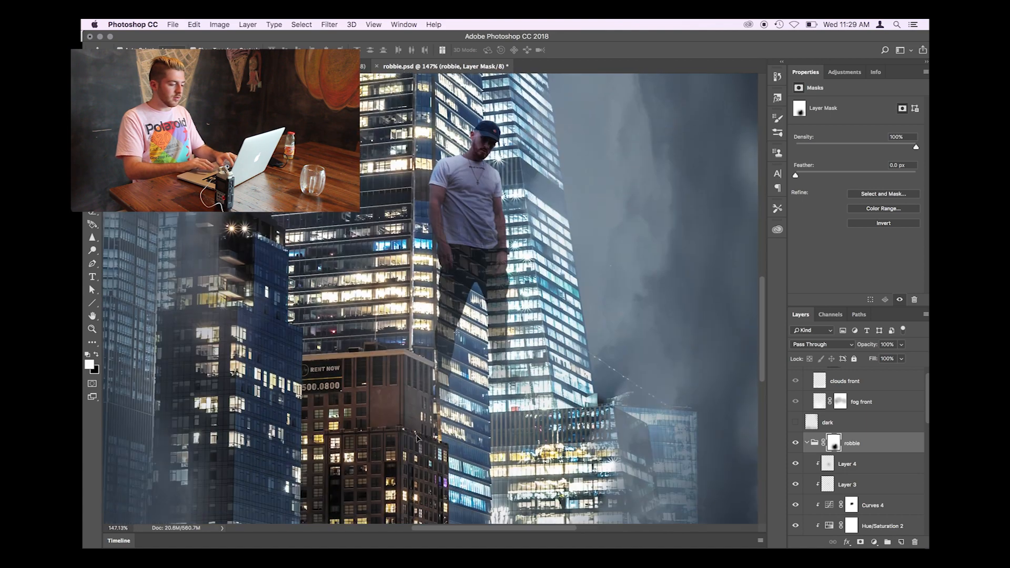
scroll(417, 438, right, 2)
scroll(529, 323, up, 4)
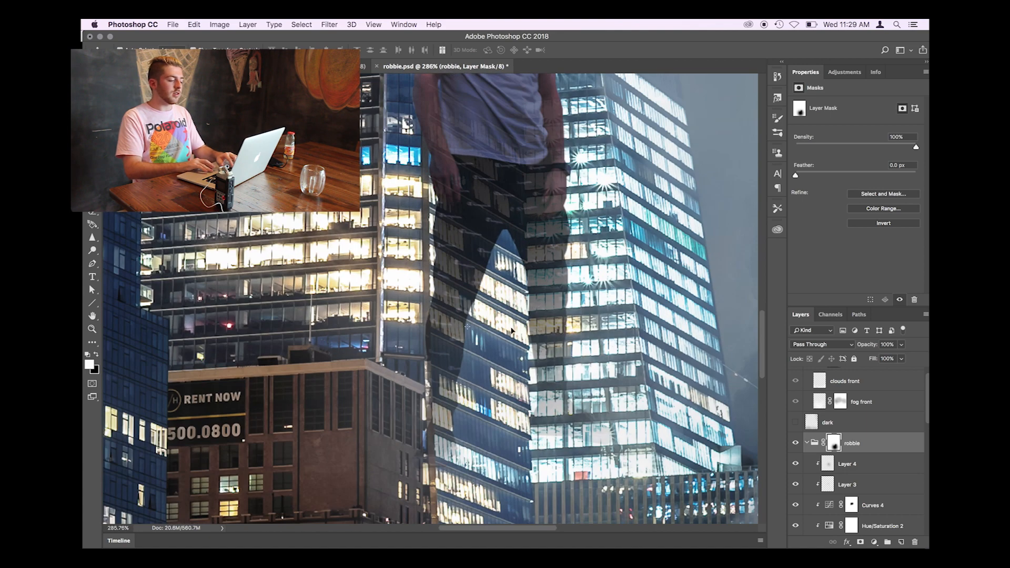
scroll(462, 316, down, 3)
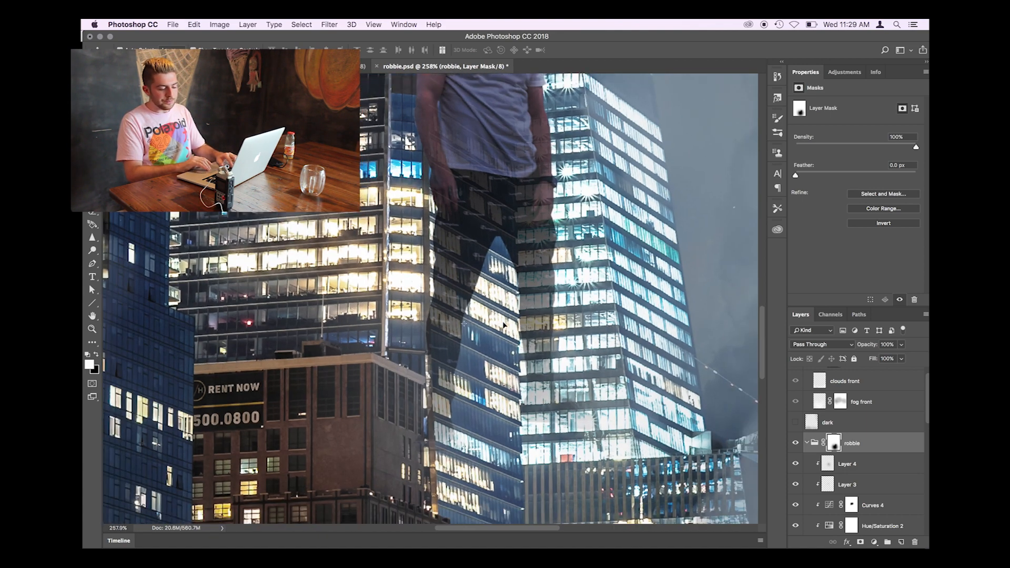
scroll(837, 471, down, 5)
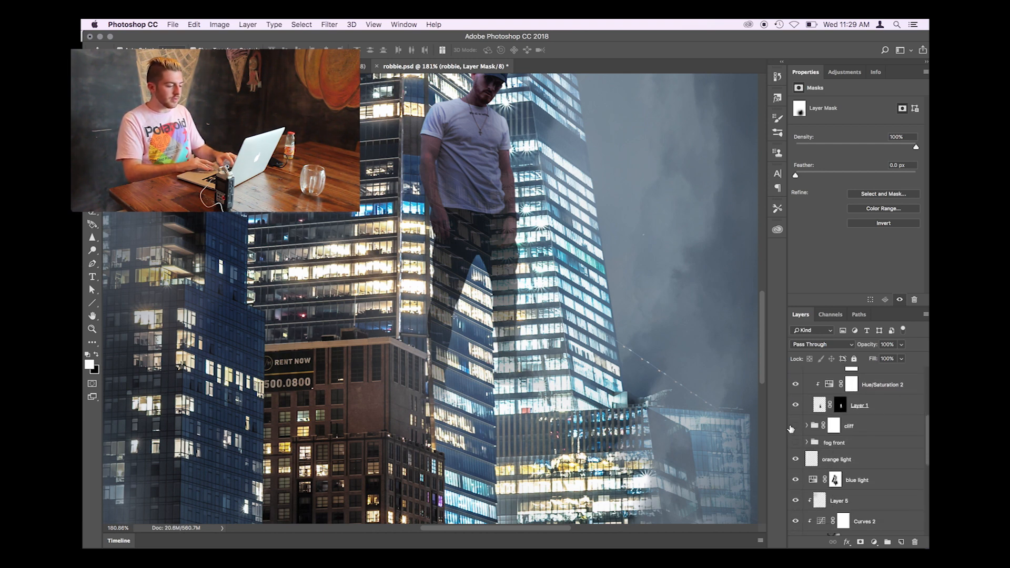
- Make the cliff group visible and expand it to show its mist and rock layers
click(795, 426)
click(806, 425)
scroll(590, 395, down, 4)
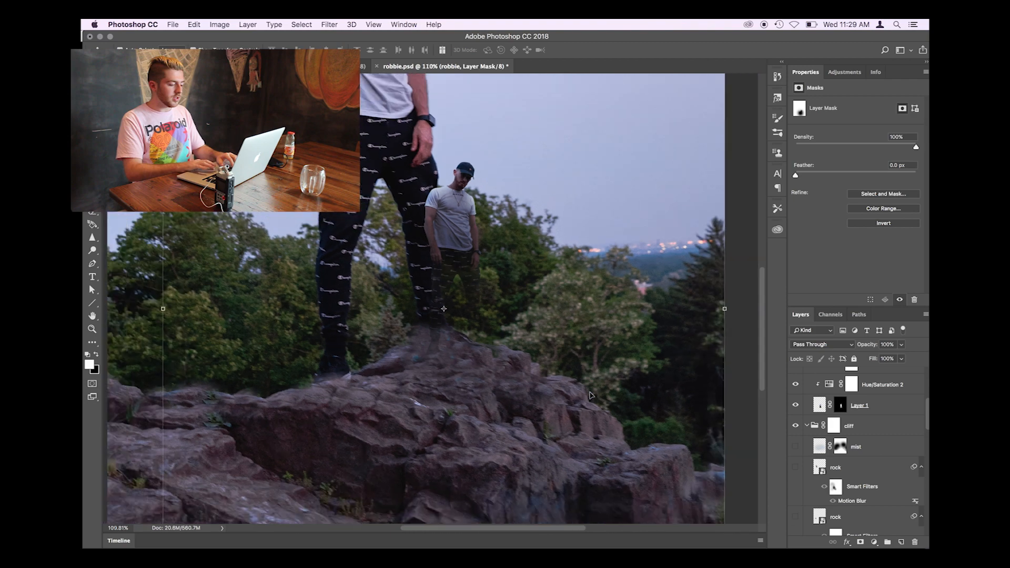
scroll(589, 395, down, 3)
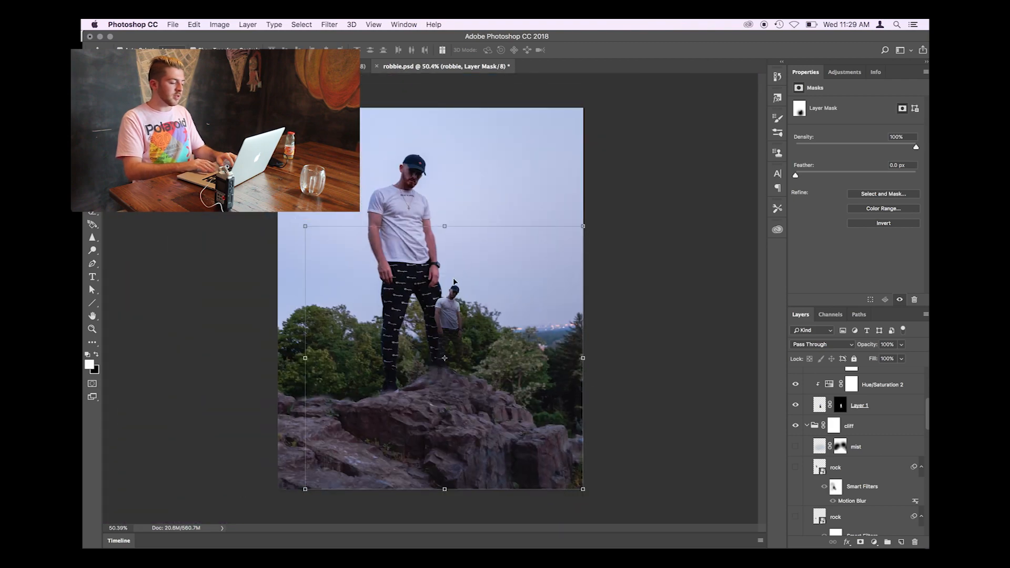
- Examine the rock surface of the cliff image up close, beneath the figure's feet
scroll(455, 282, up, 5)
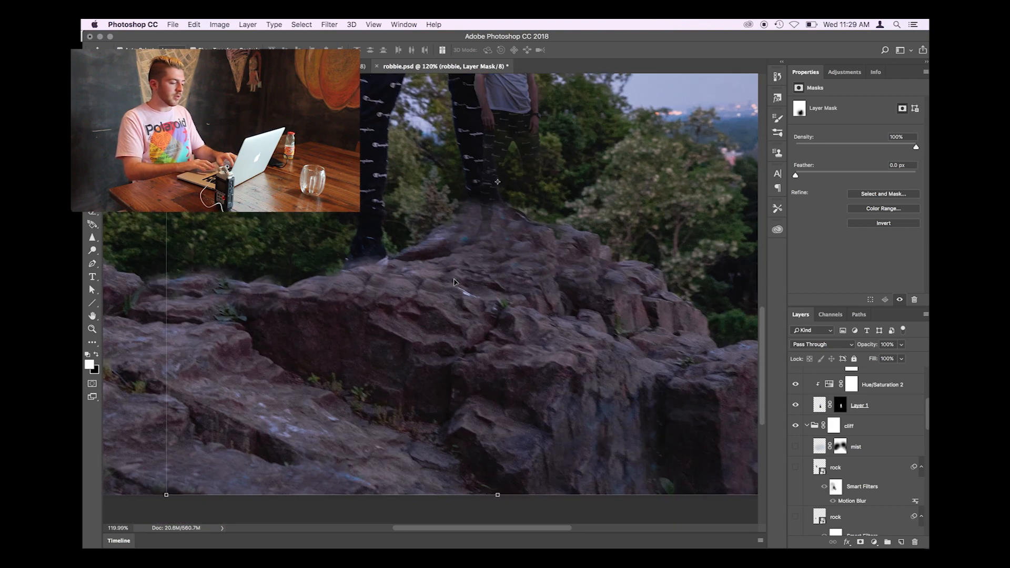
scroll(455, 282, down, 3)
scroll(455, 282, up, 3)
scroll(487, 184, up, 2)
scroll(487, 184, down, 2)
scroll(487, 184, up, 4)
scroll(487, 184, up, 2)
scroll(487, 184, down, 5)
scroll(487, 184, up, 4)
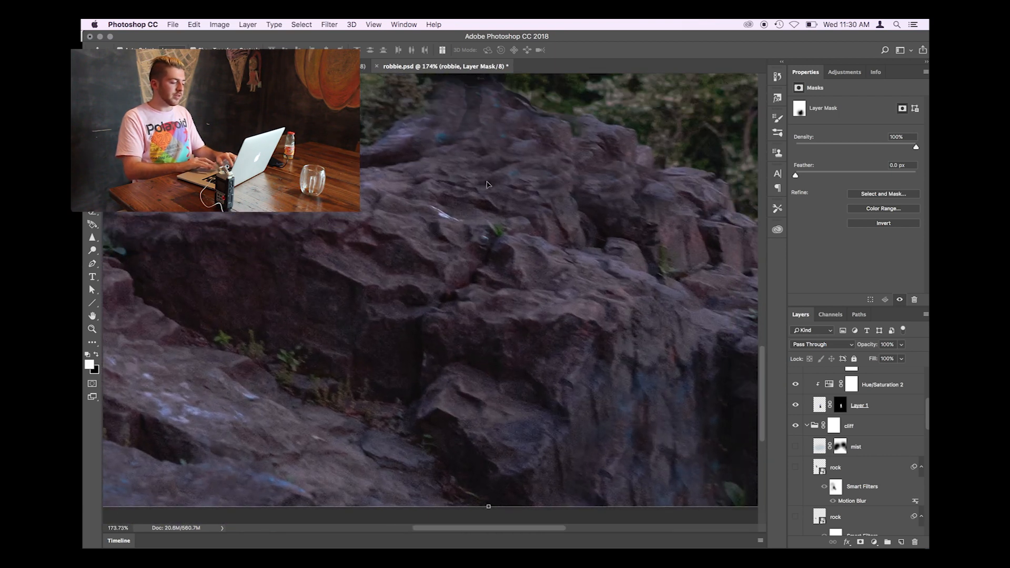
- Enable the layer mask on the DSC05559 copy layer and review the cut-out cliff within the composite
scroll(487, 184, down, 1)
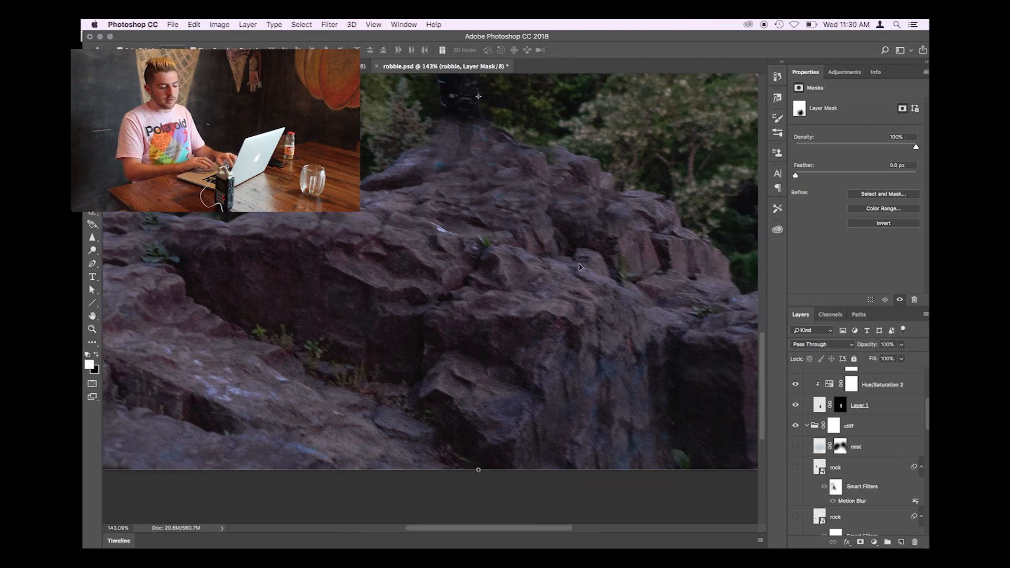
scroll(579, 267, down, 2)
scroll(867, 466, down, 4)
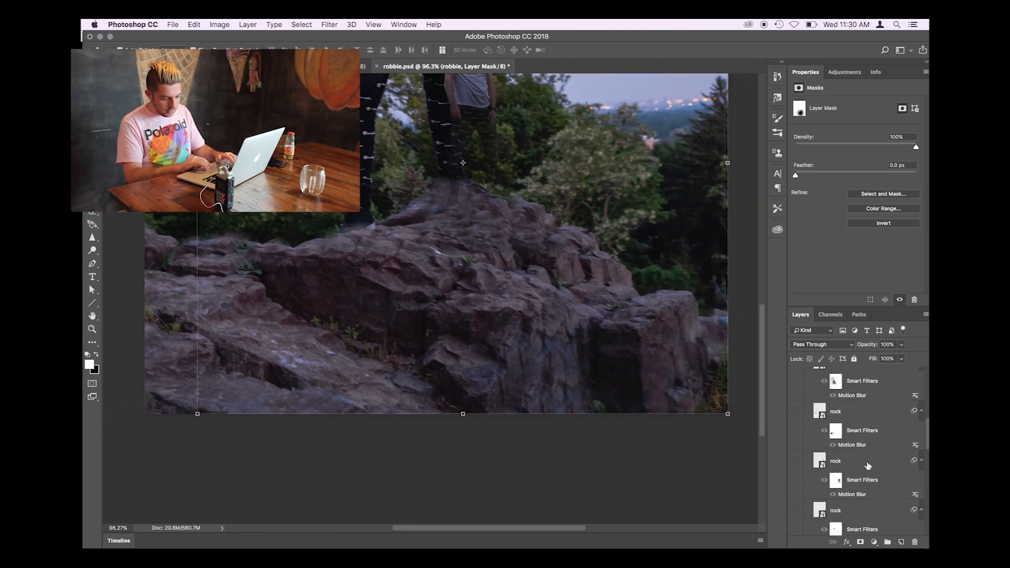
scroll(867, 466, down, 10)
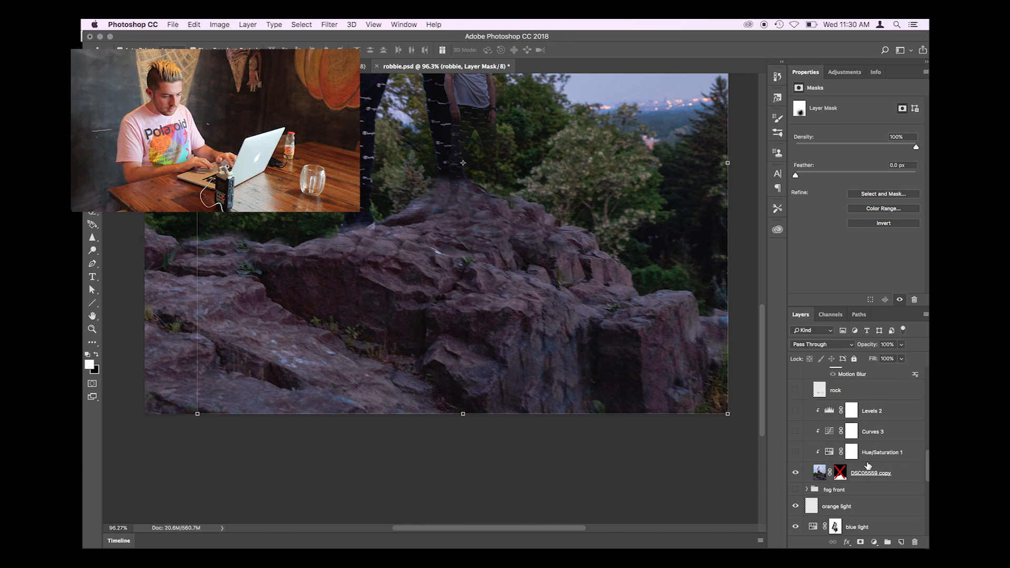
click(840, 442)
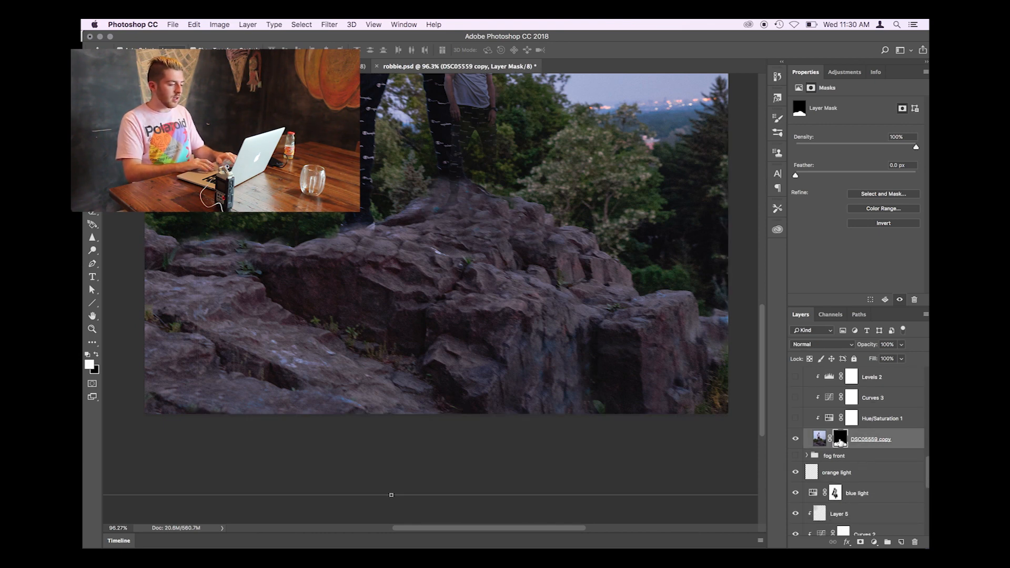
scroll(584, 351, down, 1)
scroll(584, 351, up, 3)
scroll(584, 351, down, 5)
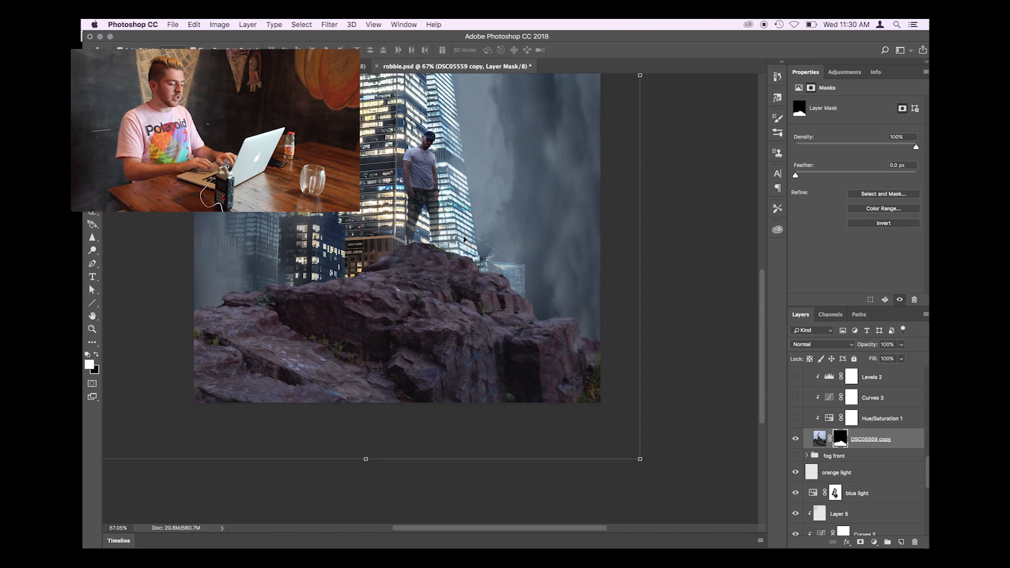
scroll(485, 304, up, 3)
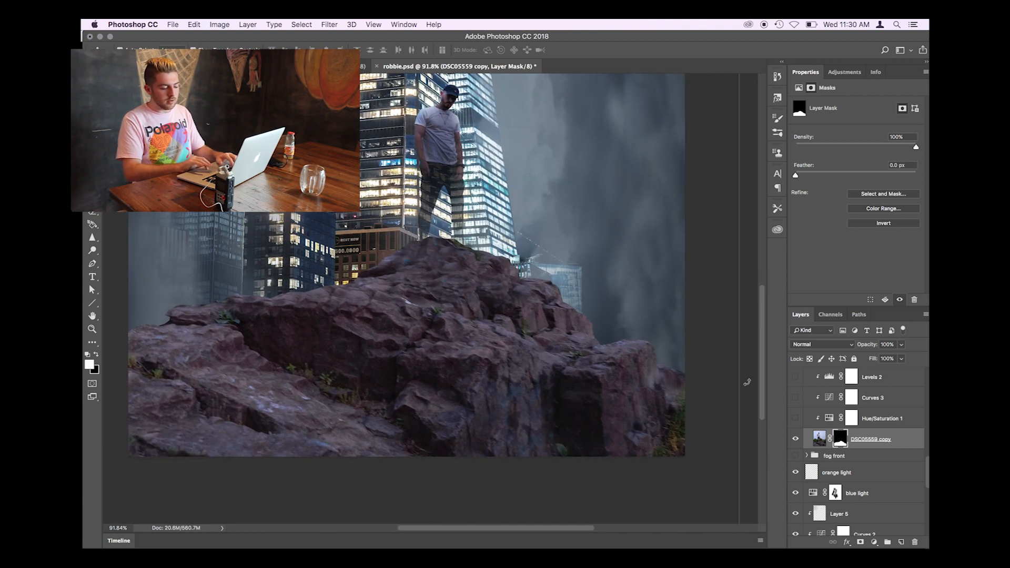
- Make the Hue/Saturation 1, Curves 3 and Levels 2 adjustments clipped to the cliff layer visible
click(795, 419)
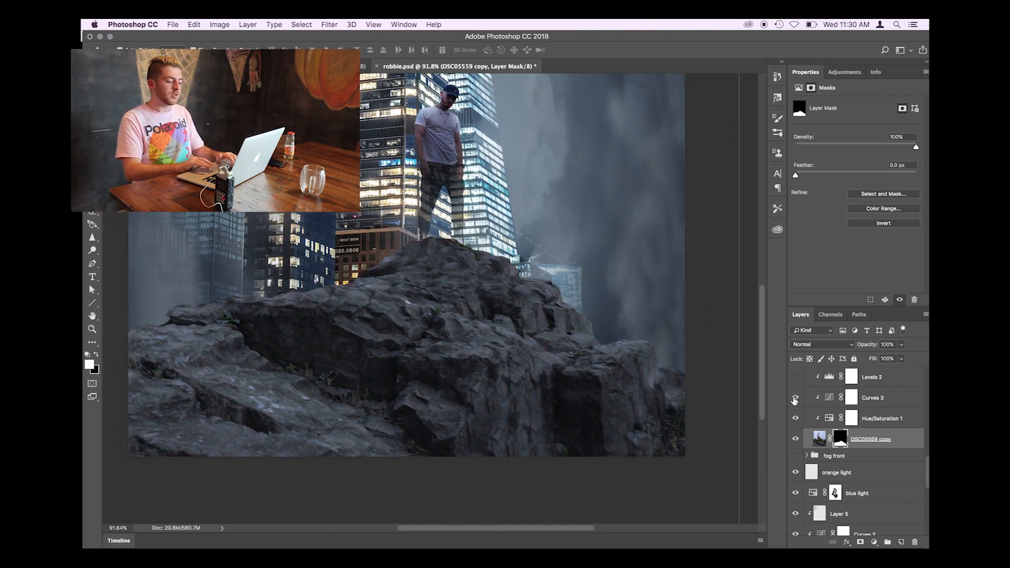
click(795, 398)
click(795, 376)
scroll(796, 384, up, 3)
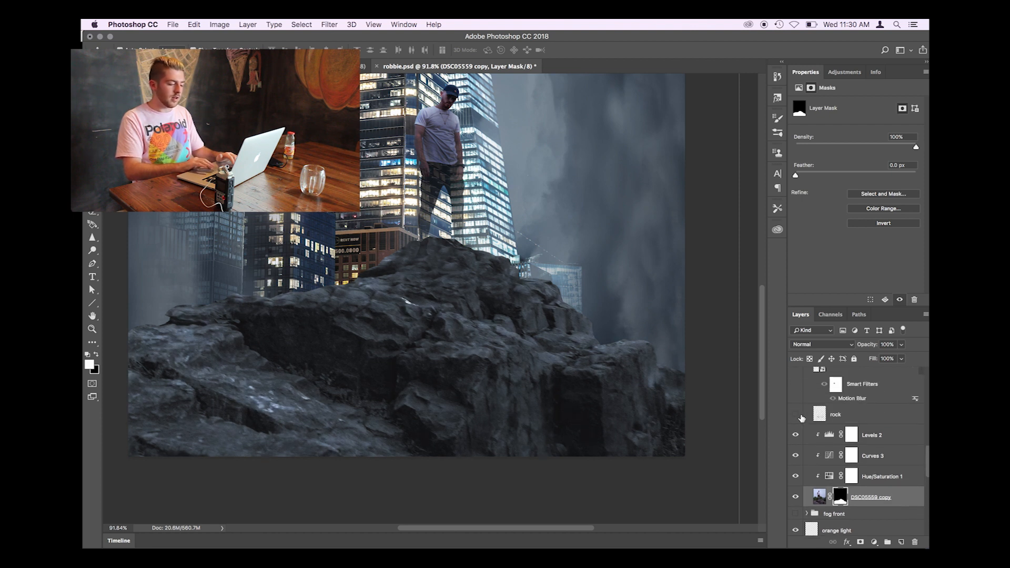
- Hide the cliff's three clipped adjustments and restore them one by one to compare their effect, then view the Levels 2 settings
click(795, 415)
click(795, 434)
click(795, 455)
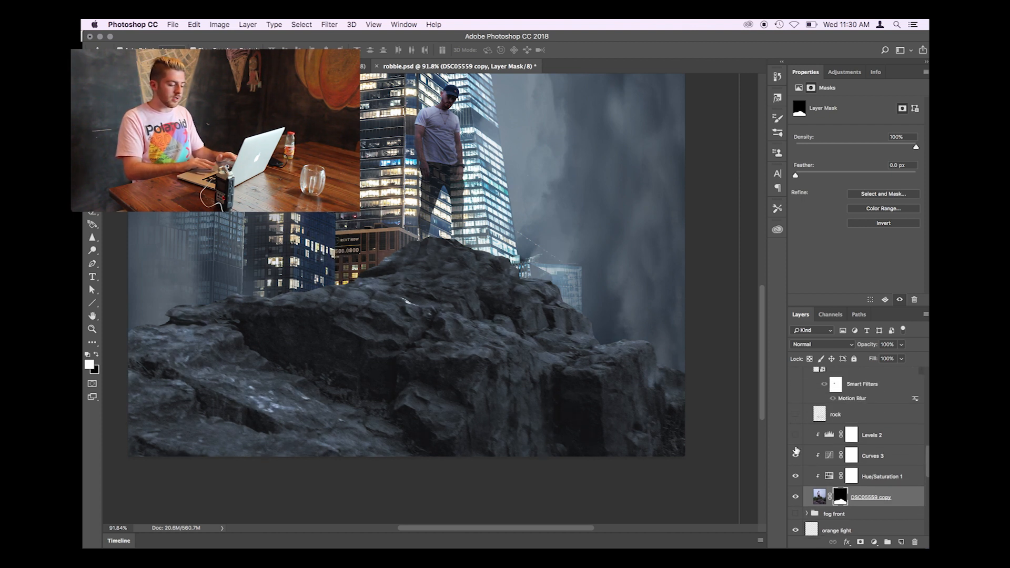
click(795, 476)
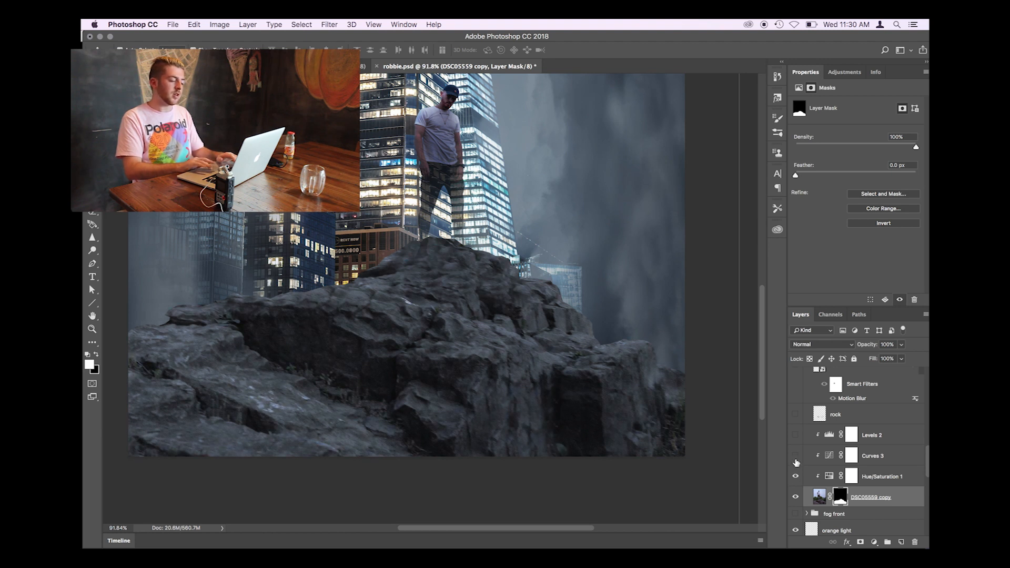
click(795, 455)
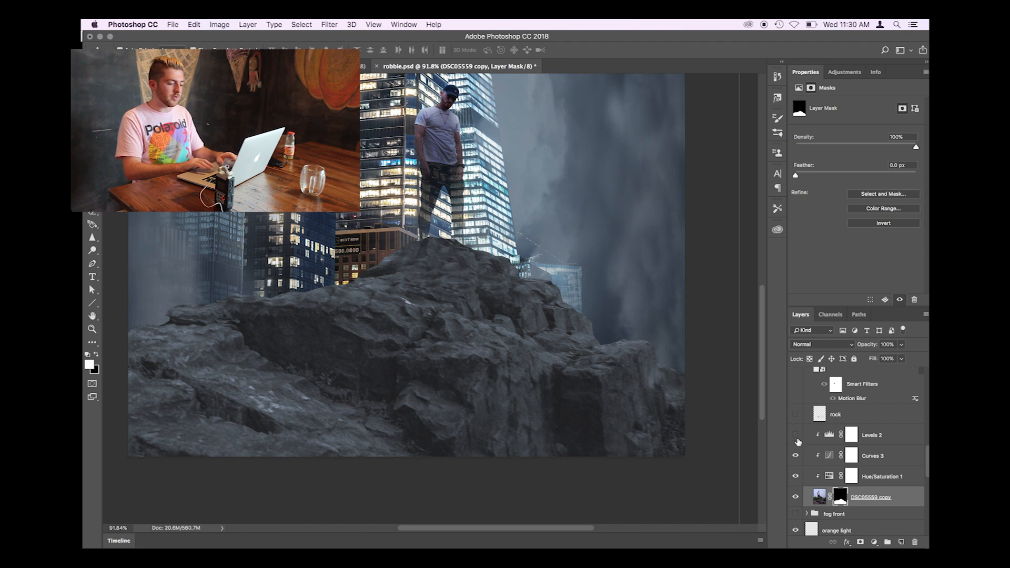
click(795, 436)
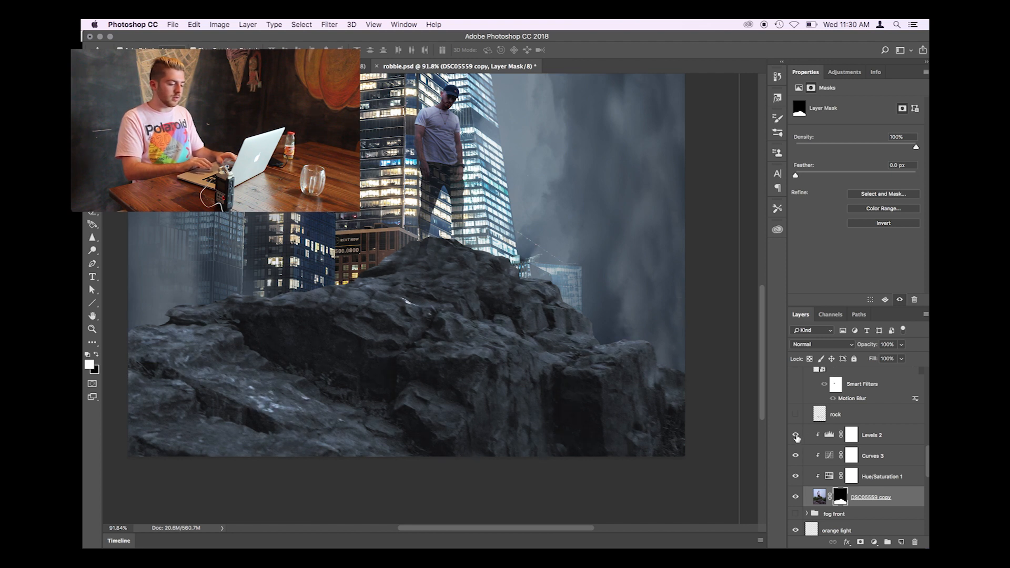
click(886, 436)
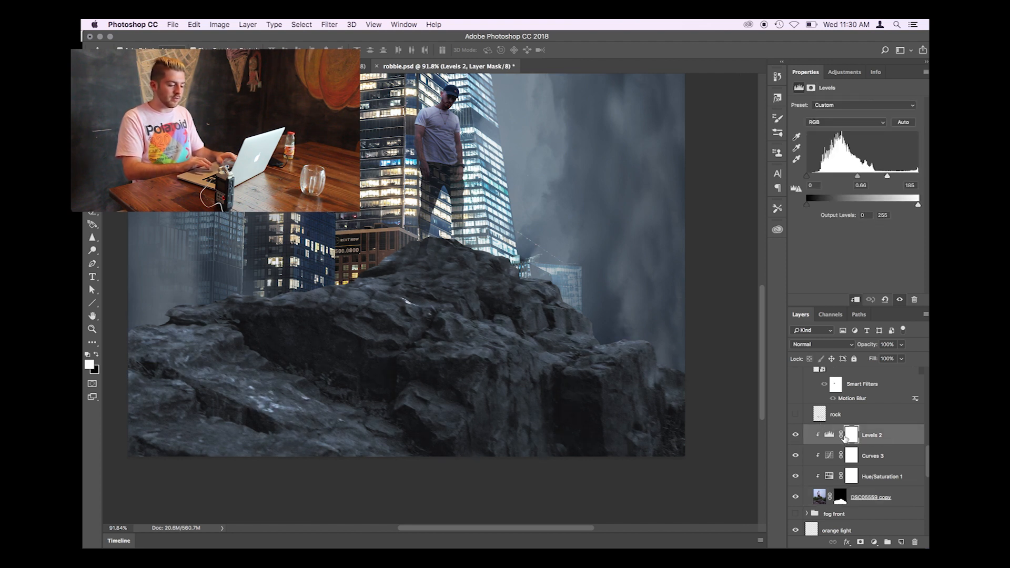
- Make the rock layer directly above Levels 2 visible and select it
click(794, 415)
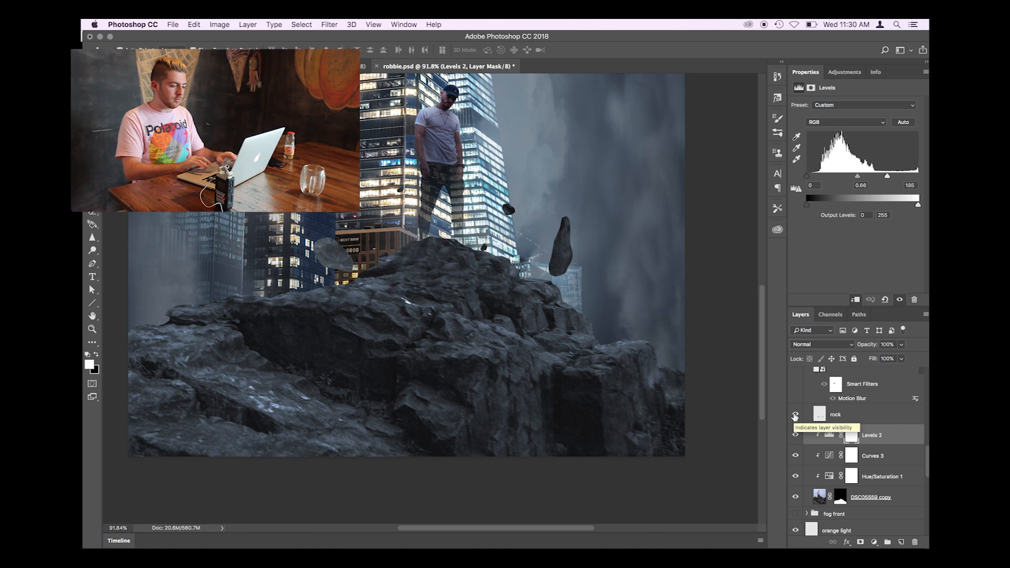
click(811, 415)
scroll(426, 289, up, 3)
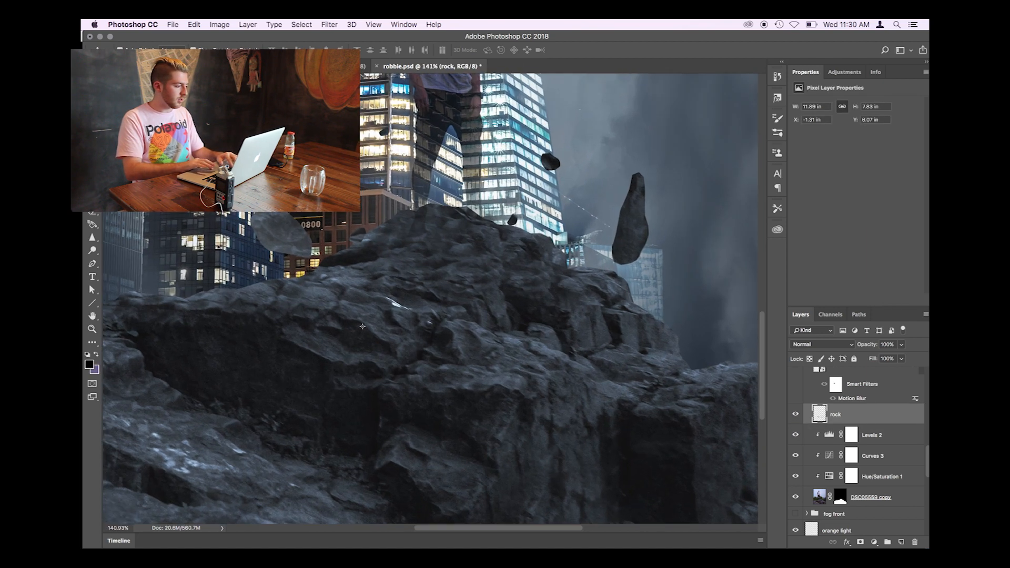
- Try to lasso a small patch of the cliff surface and move it, then undo back past the selection
key(l)
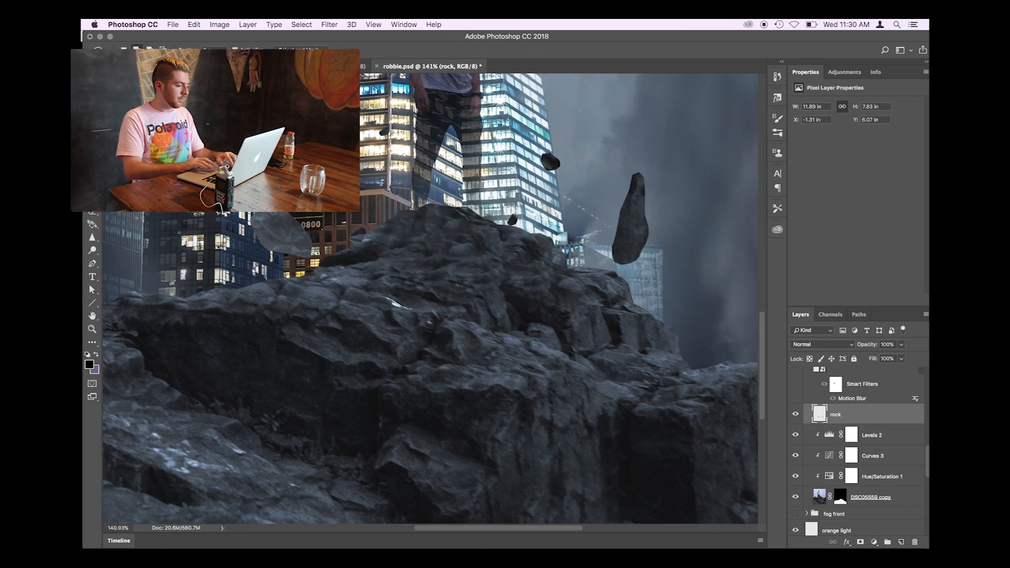
mouse_move(357, 305)
mouse_down()
mouse_move(393, 293)
mouse_move(358, 307)
mouse_up()
key(v)
drag(404, 293, 406, 294)
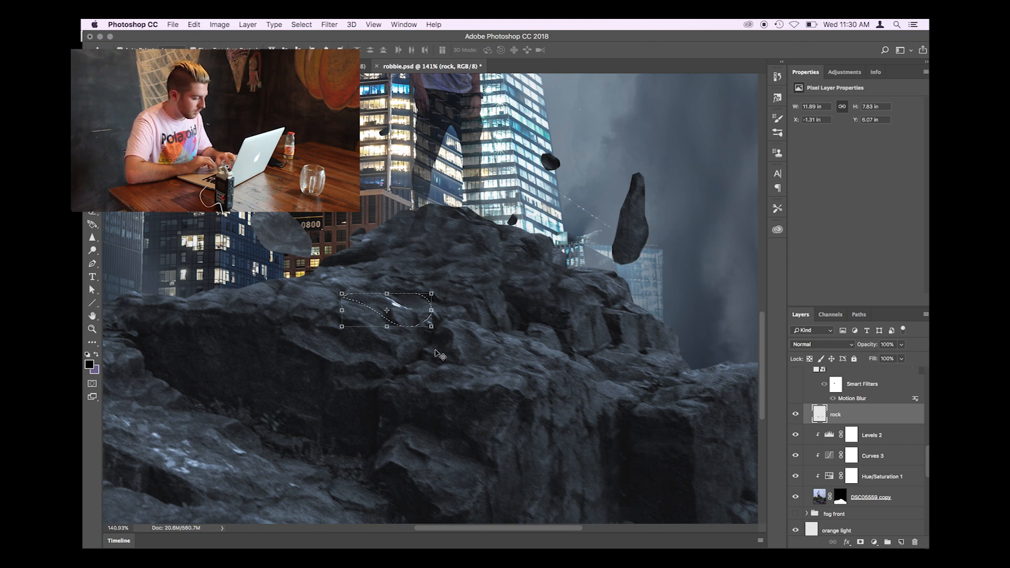
key(super+alt+z)
key(super+alt+z)
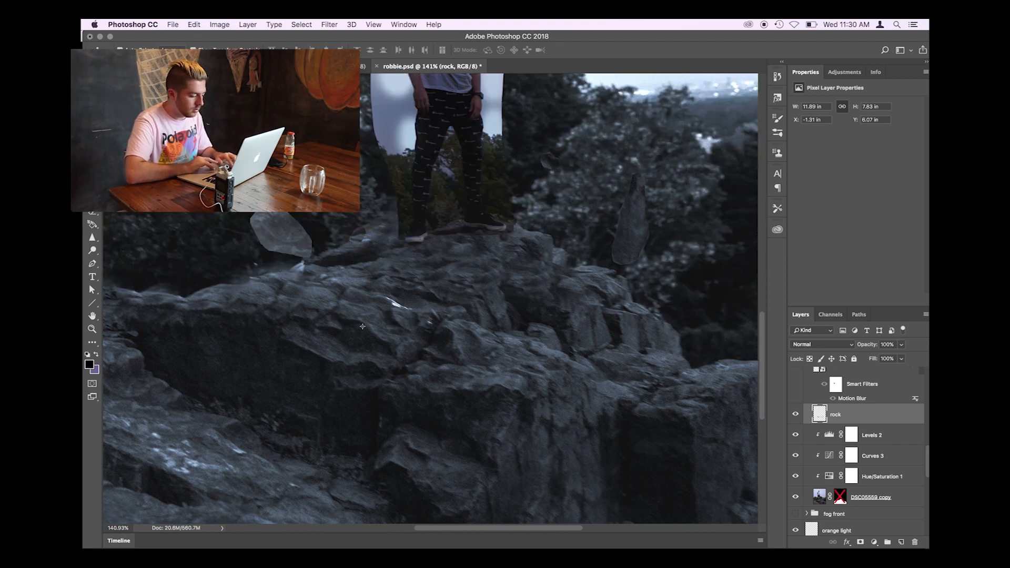
- Re-enable the layer mask on DSC05559 copy and check the cliff's cut-out edge up close
scroll(362, 326, down, 3)
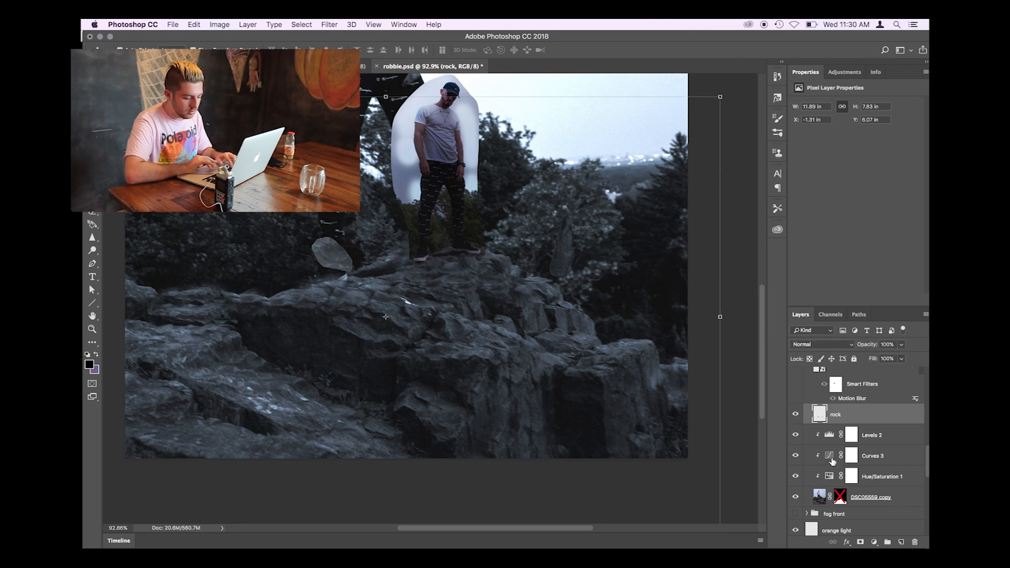
click(839, 496)
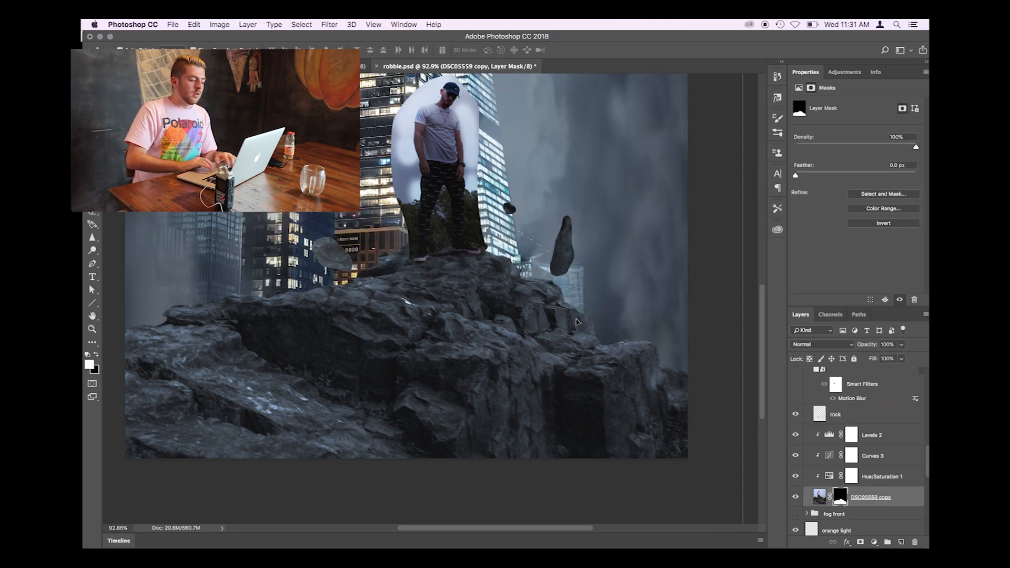
scroll(436, 308, up, 3)
scroll(436, 308, up, 1)
scroll(855, 454, up, 1)
scroll(856, 454, up, 2)
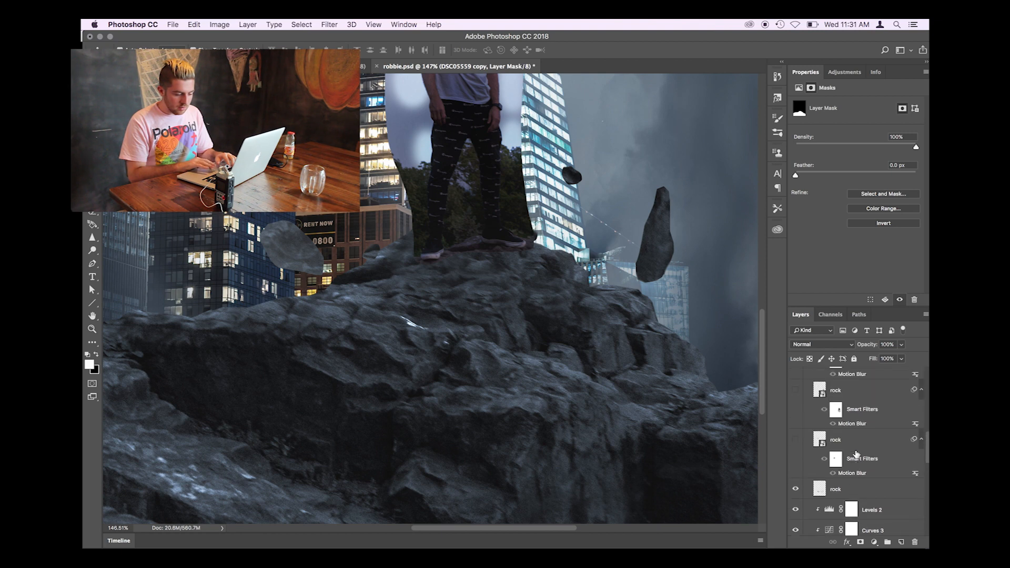
- Re-enable the layer masks on Layer 1 and the robbie group to restore the figure's cut-out and faded legs
click(841, 441)
scroll(705, 401, down, 3)
scroll(705, 400, down, 1)
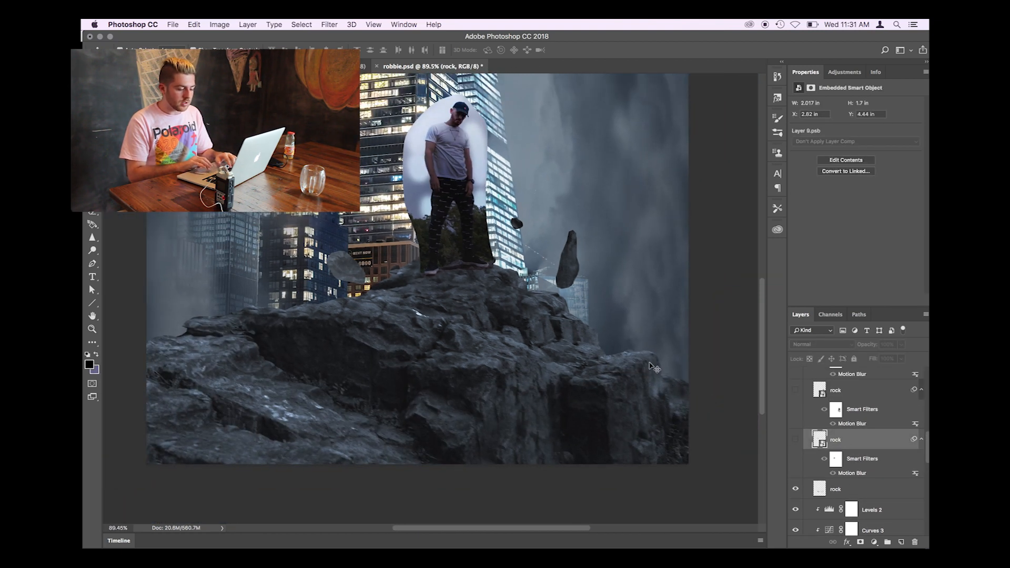
scroll(857, 463, up, 3)
click(843, 401)
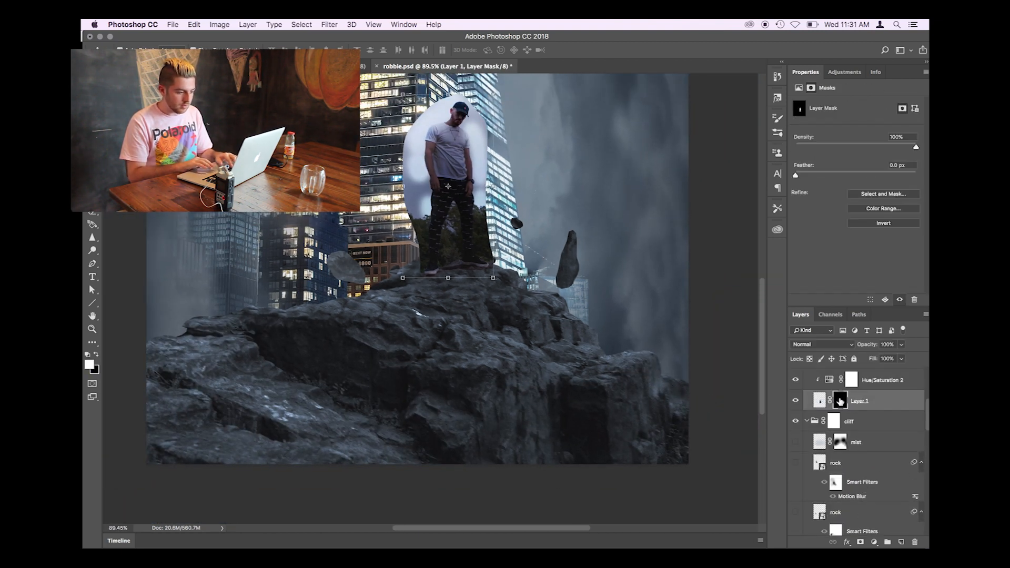
scroll(840, 403, up, 3)
scroll(840, 392, up, 2)
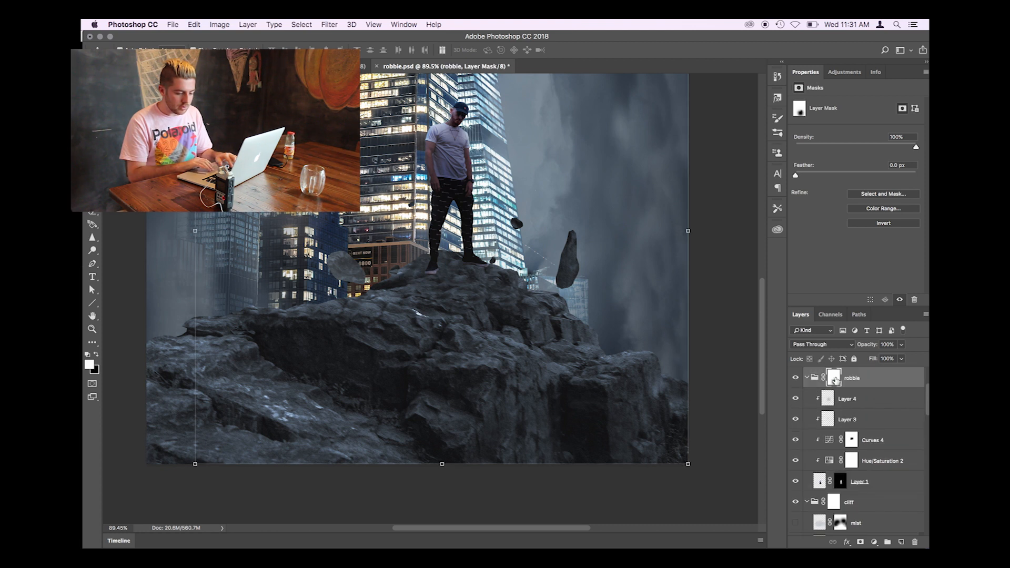
shift+click(837, 417)
- Make the two lowest motion-blurred rock layers in the cliff group visible and select the upper one
scroll(853, 417, down, 10)
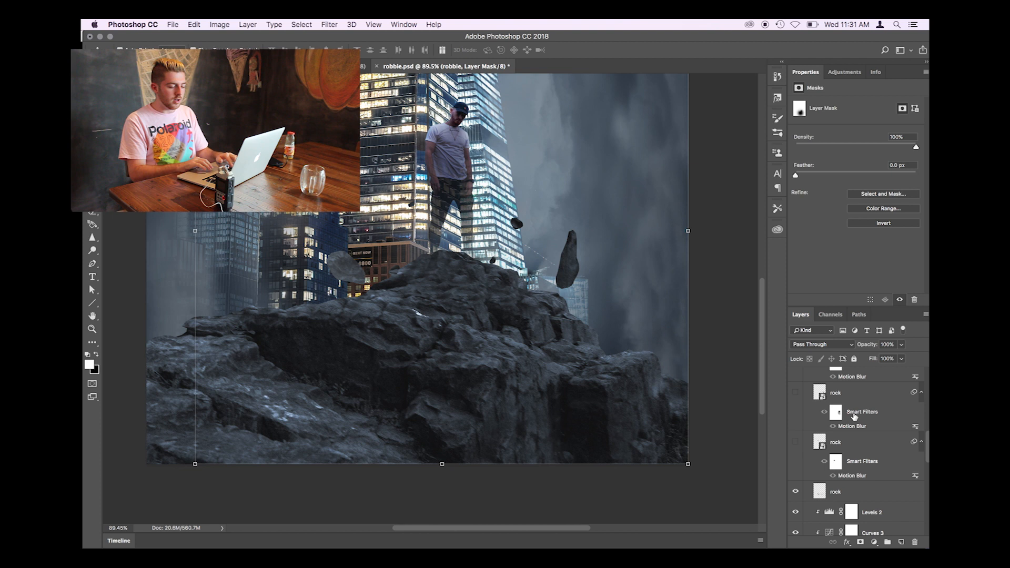
scroll(857, 445, up, 2)
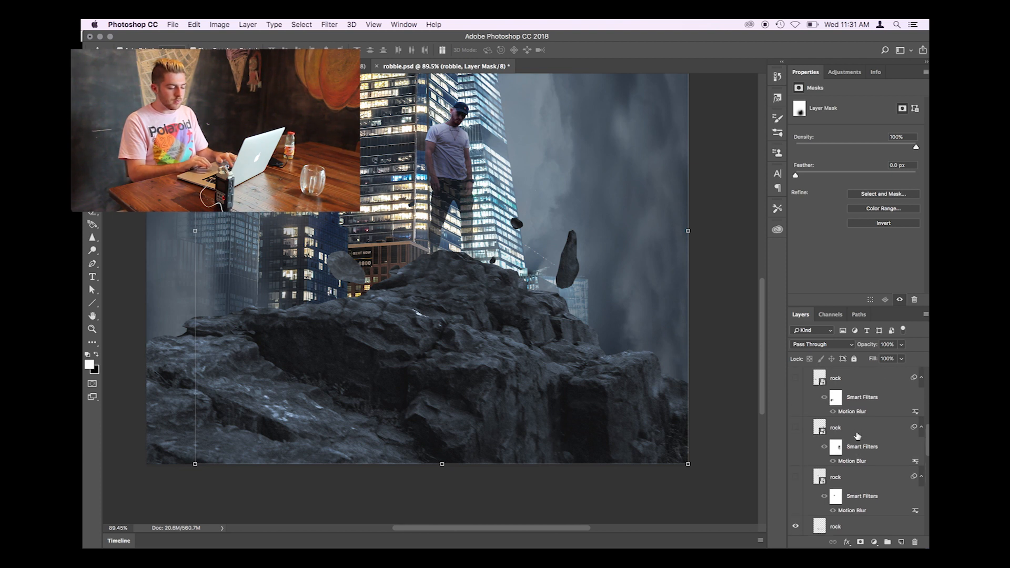
click(858, 484)
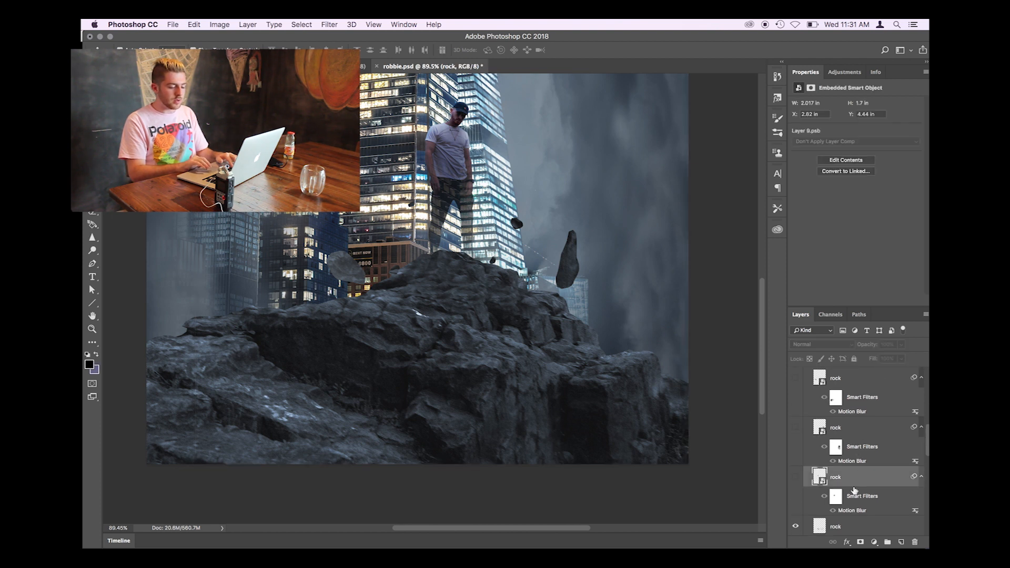
click(796, 477)
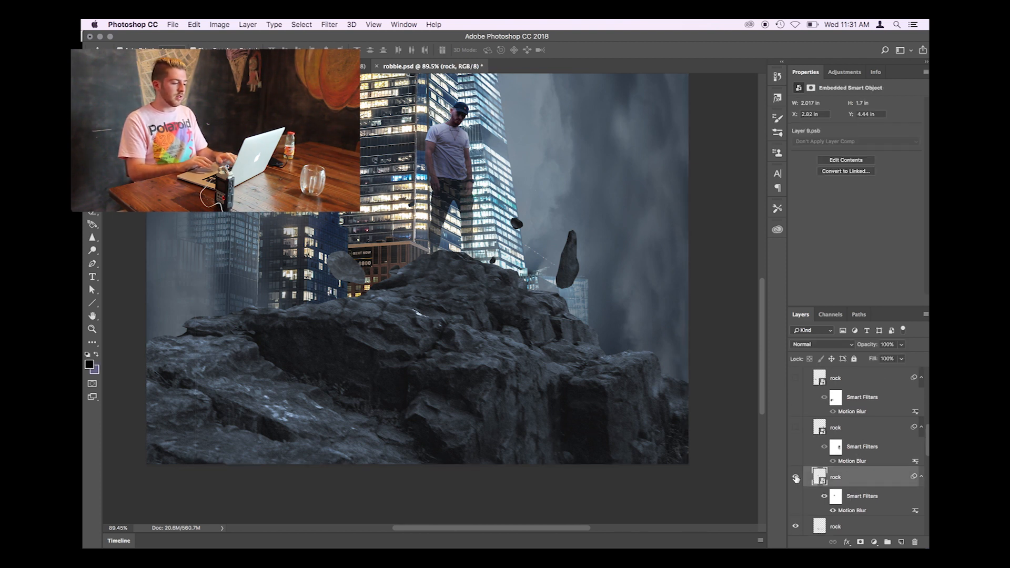
click(796, 426)
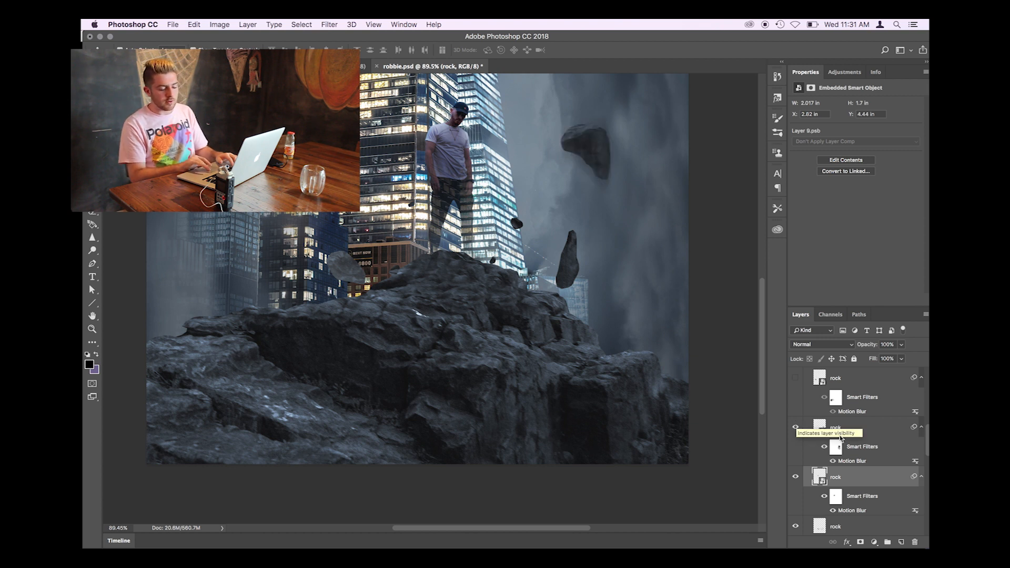
click(861, 434)
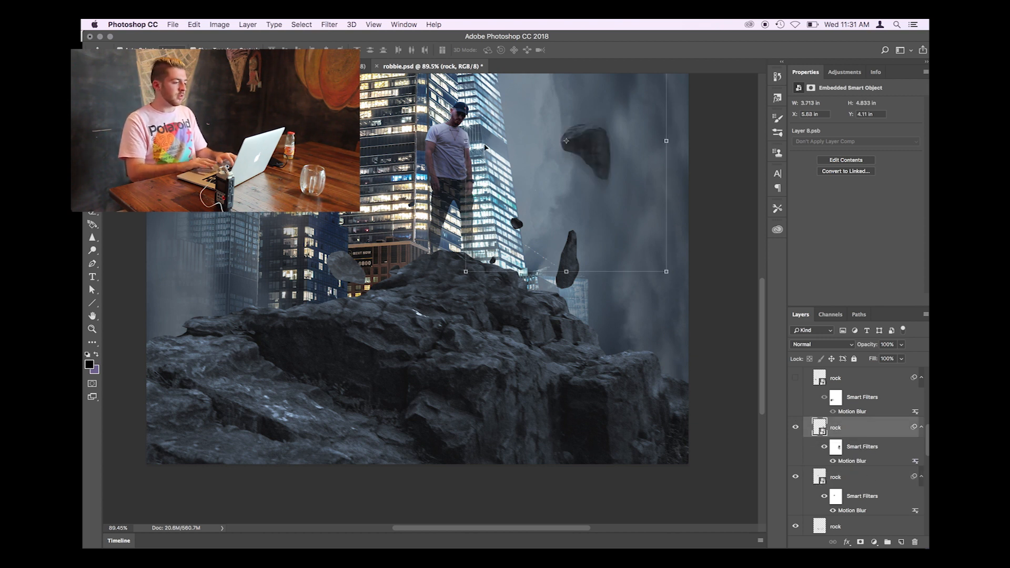
- Locate the Motion Blur filter among the blur filters without applying it to the selected rock
click(274, 25)
mouse_move(334, 22)
mouse_move(415, 144)
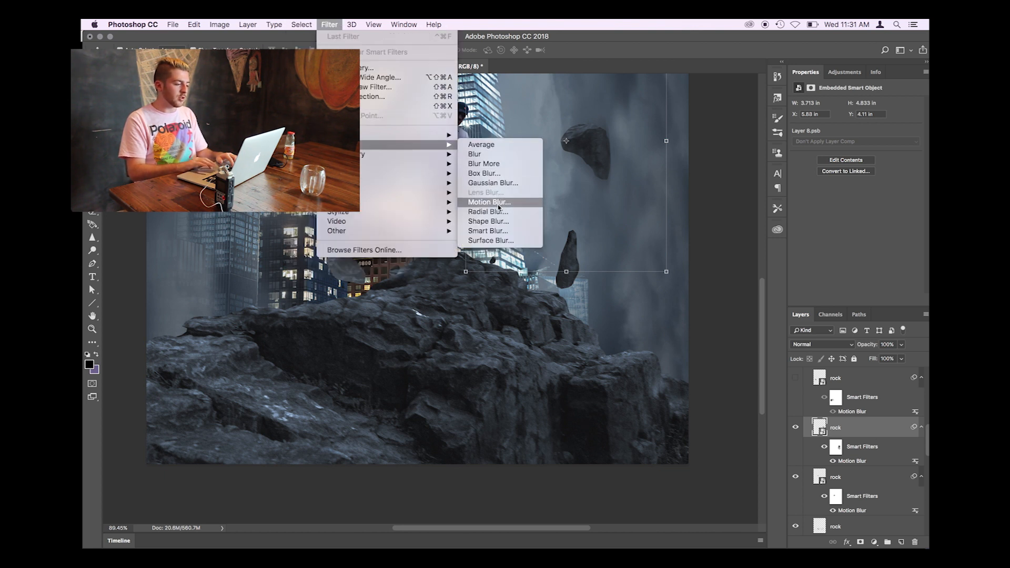
click(323, 23)
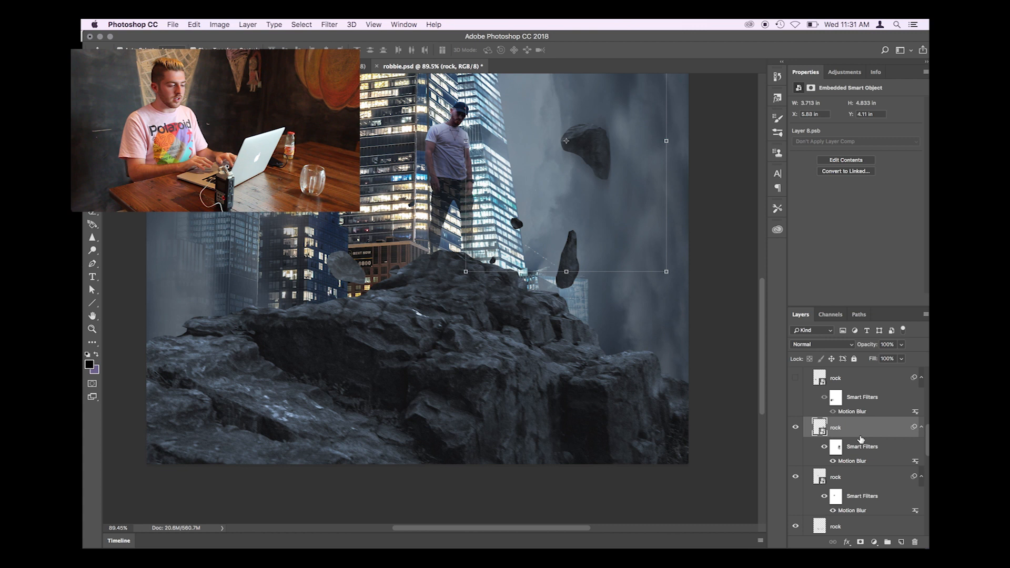
- Make the remaining motion-blurred rock layers below the mist layer in the cliff group visible
scroll(825, 421, up, 2)
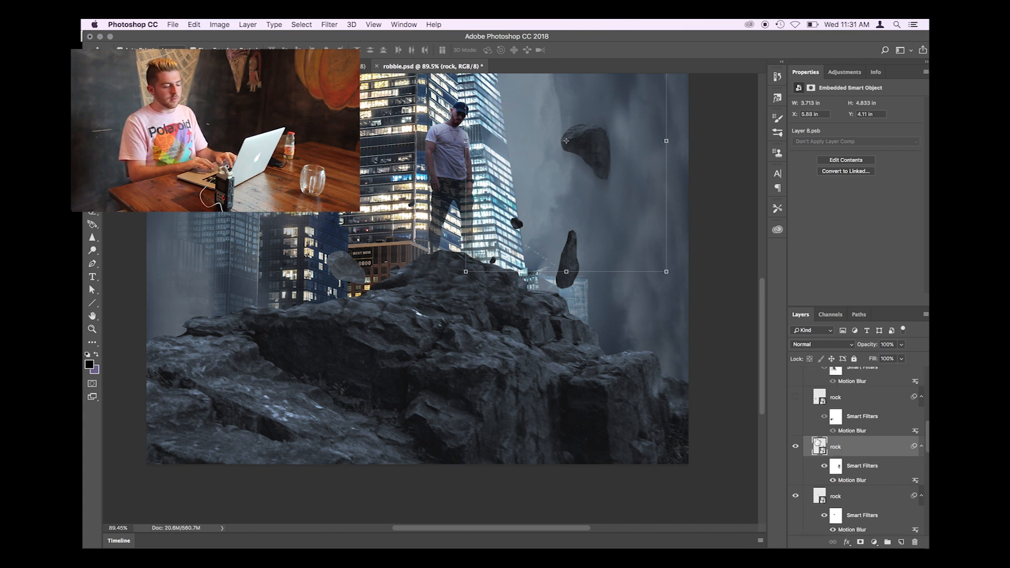
click(795, 398)
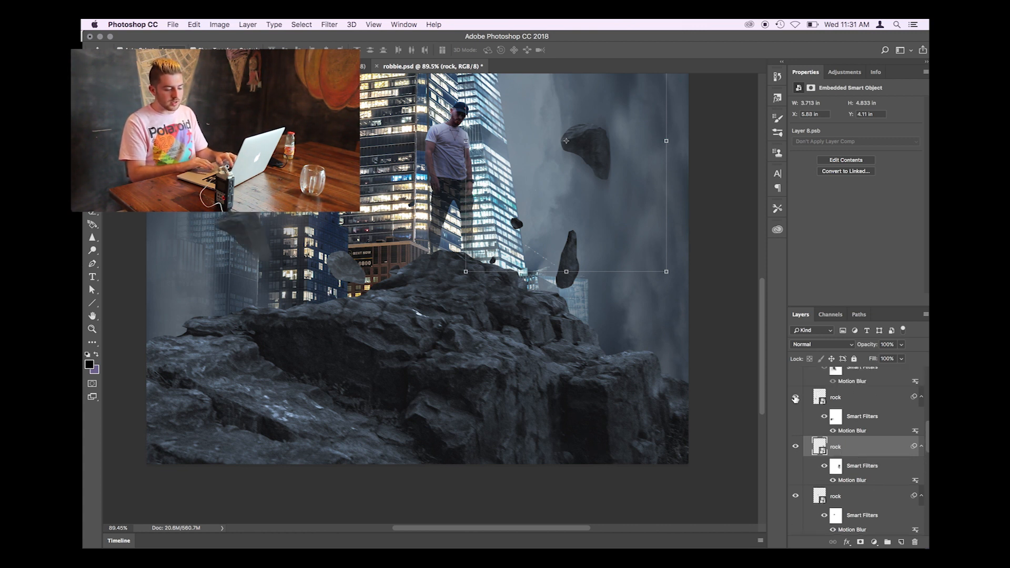
scroll(795, 398, up, 4)
scroll(795, 389, up, 6)
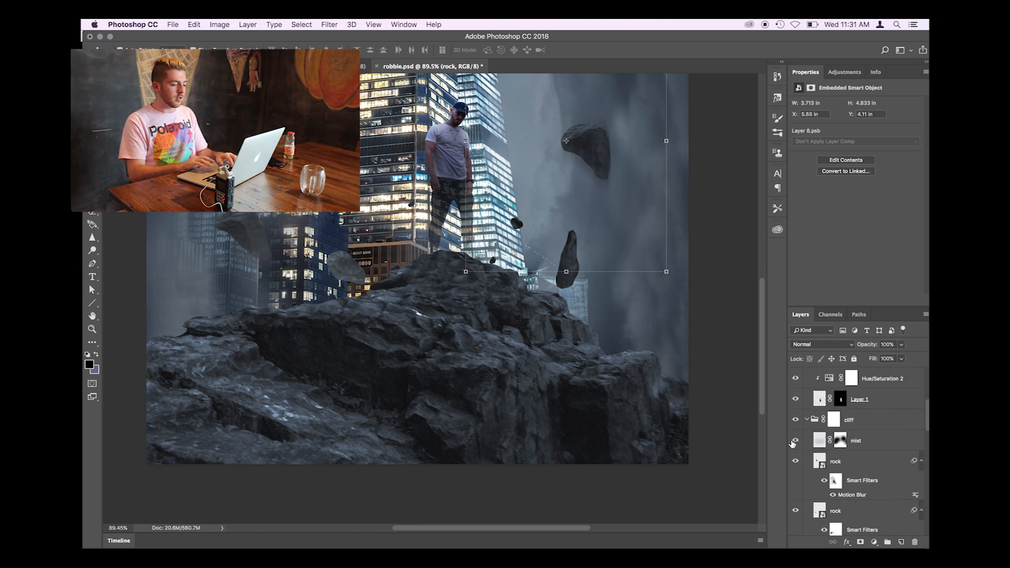
- Reveal the mist layer in the cliff group, compare the figure's feet with and without it, and select it
click(794, 440)
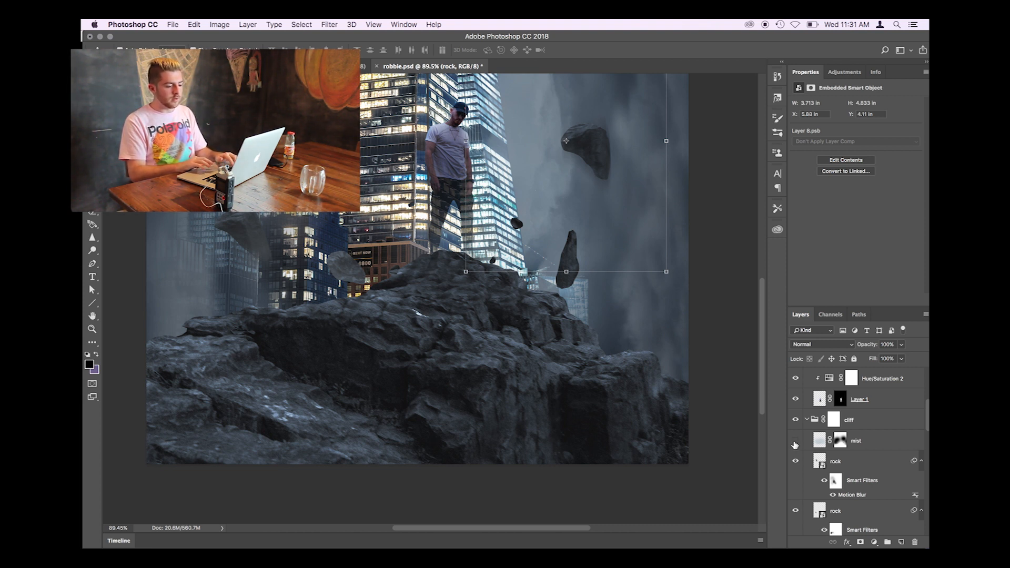
click(794, 441)
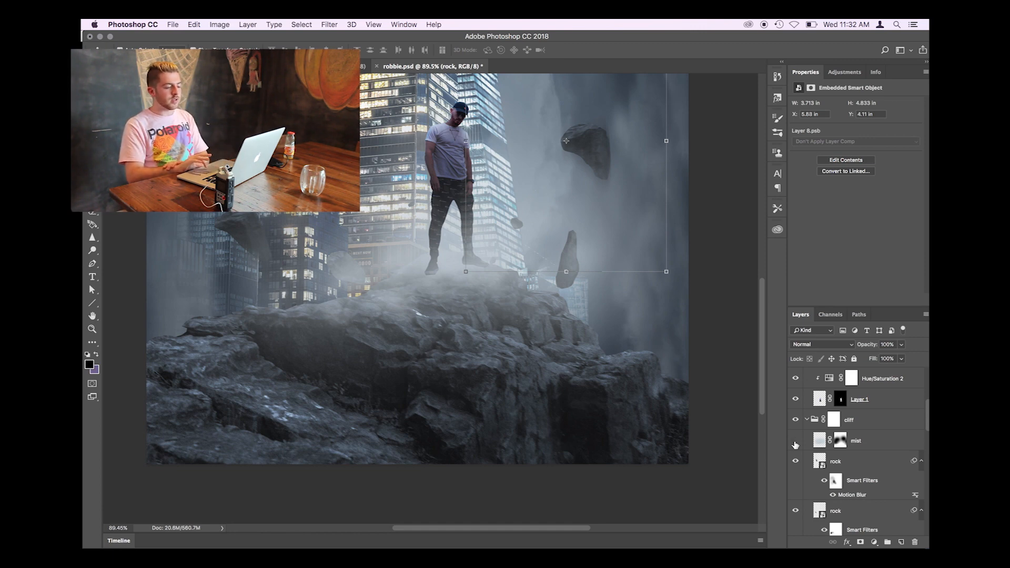
click(794, 445)
click(794, 445)
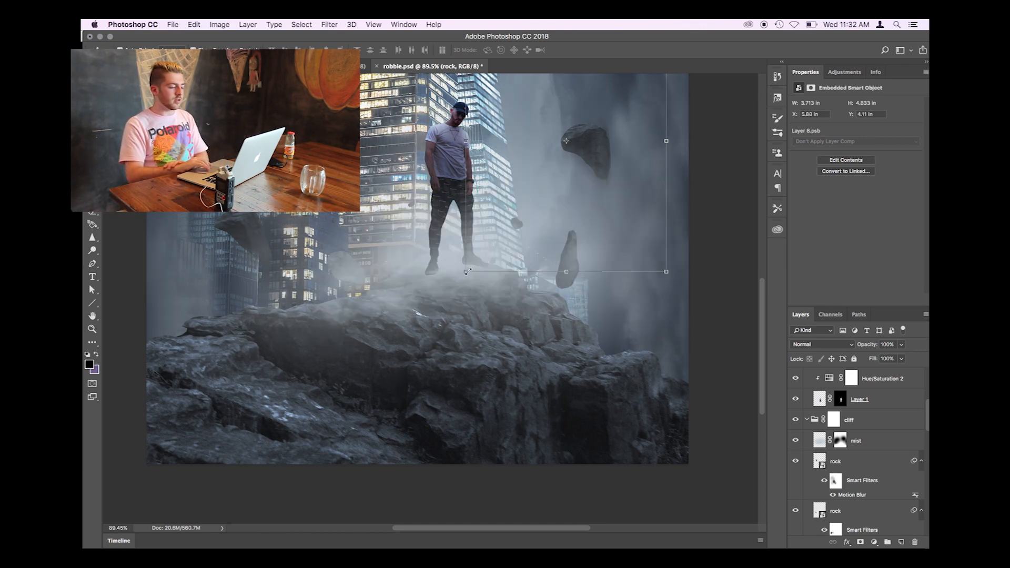
drag(427, 299, 481, 298)
click(481, 298)
- Examine how the mist blends the figure's feet into the cliff and the wider scene, clearing the layer selection
scroll(481, 298, up, 3)
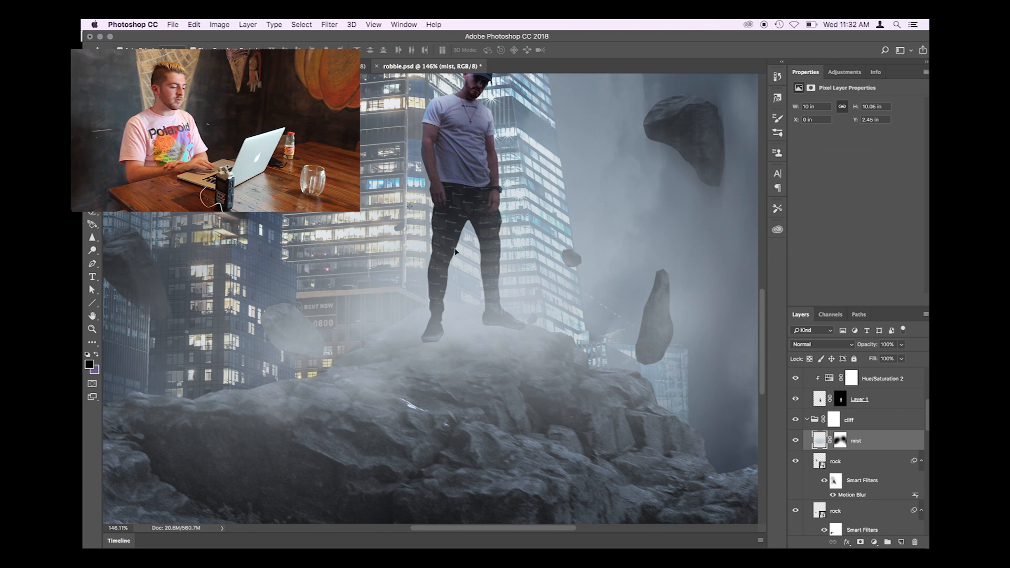
scroll(467, 283, down, 3)
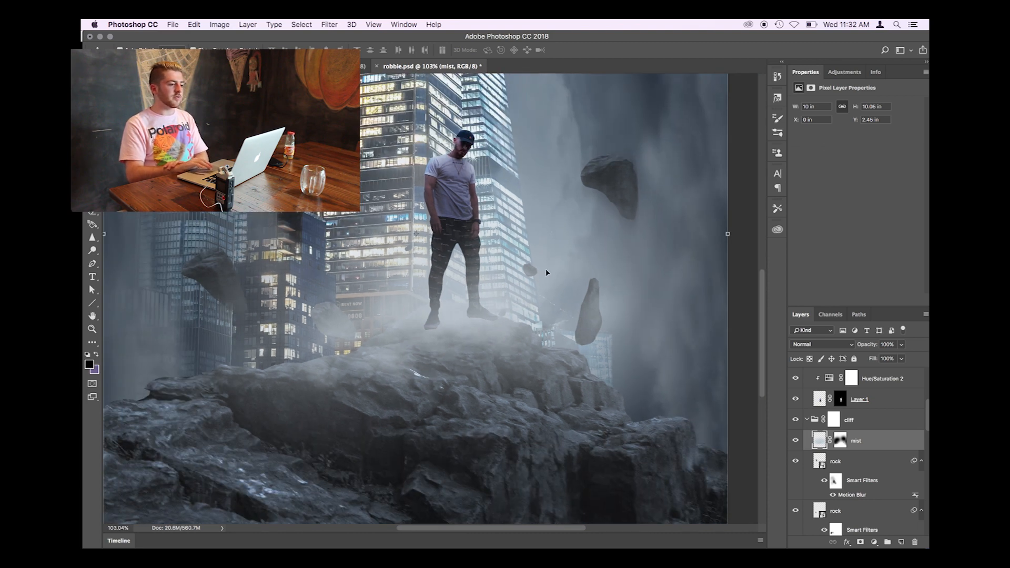
scroll(456, 298, down, 4)
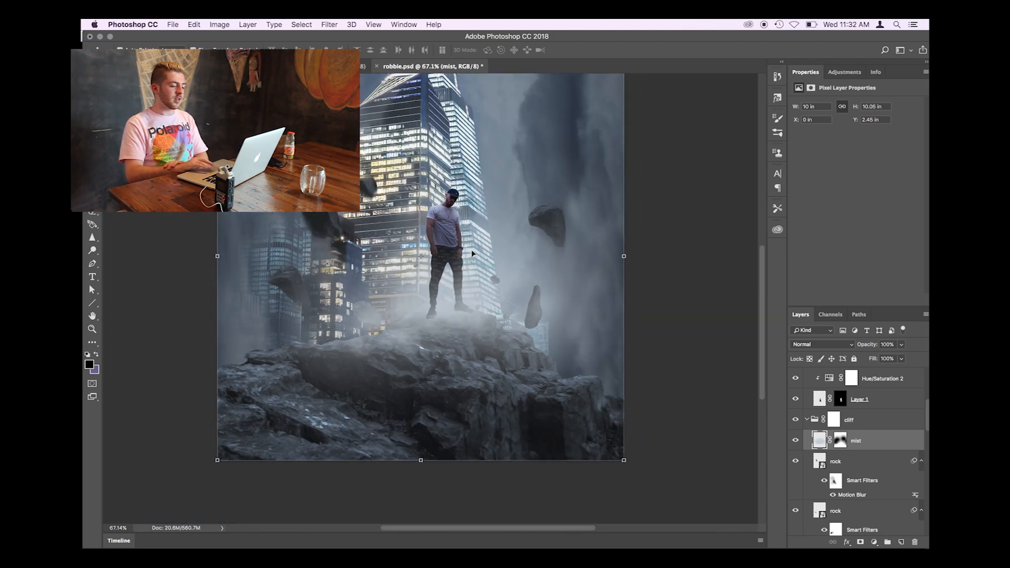
scroll(504, 283, up, 4)
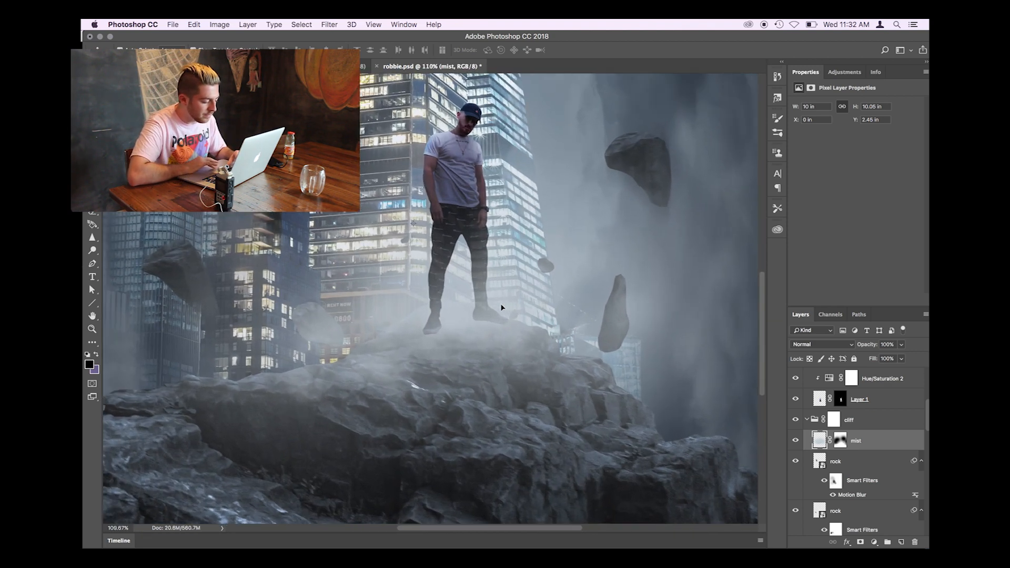
scroll(604, 373, down, 4)
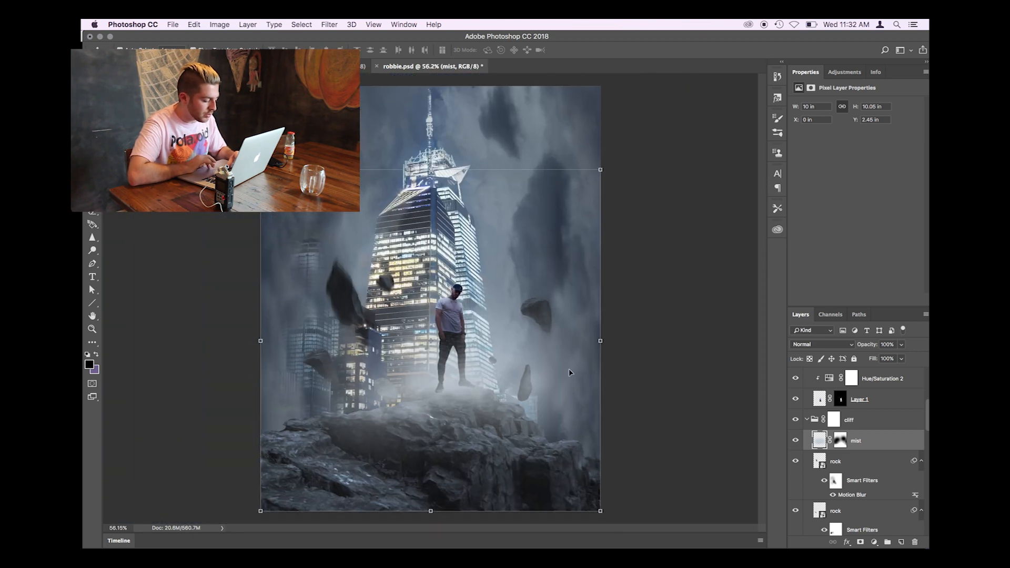
click(641, 370)
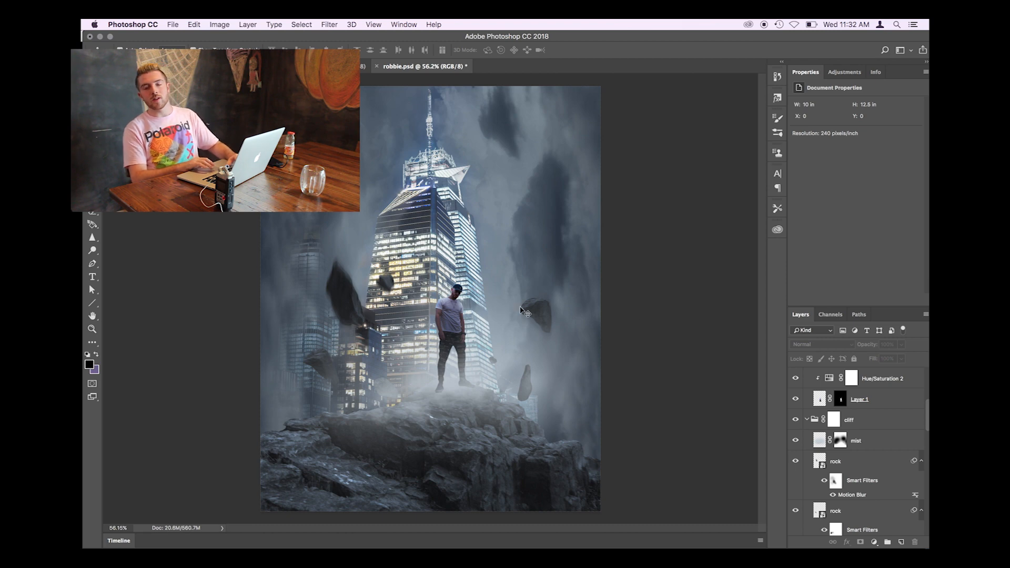
scroll(622, 395, up, 5)
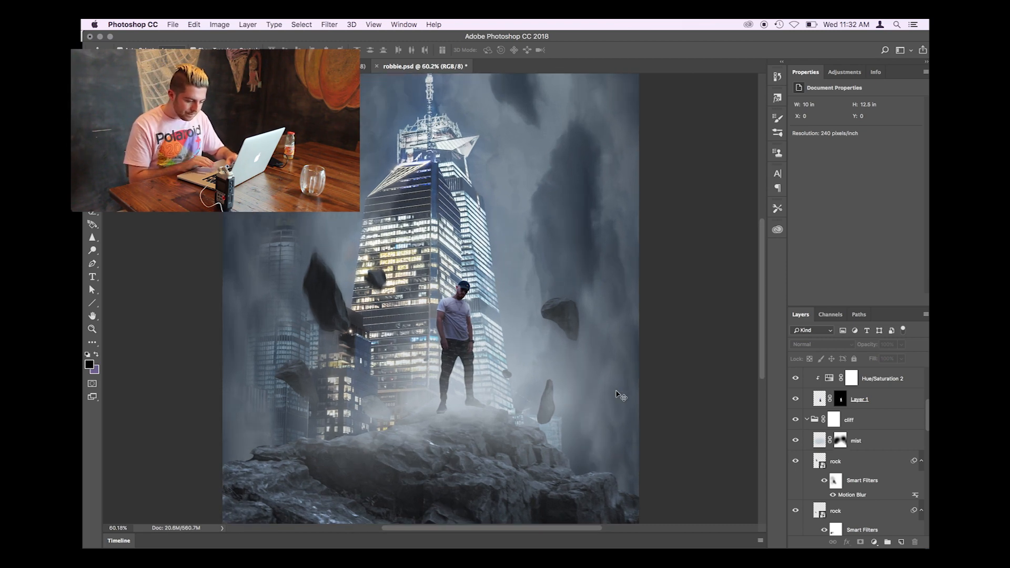
scroll(810, 433, up, 5)
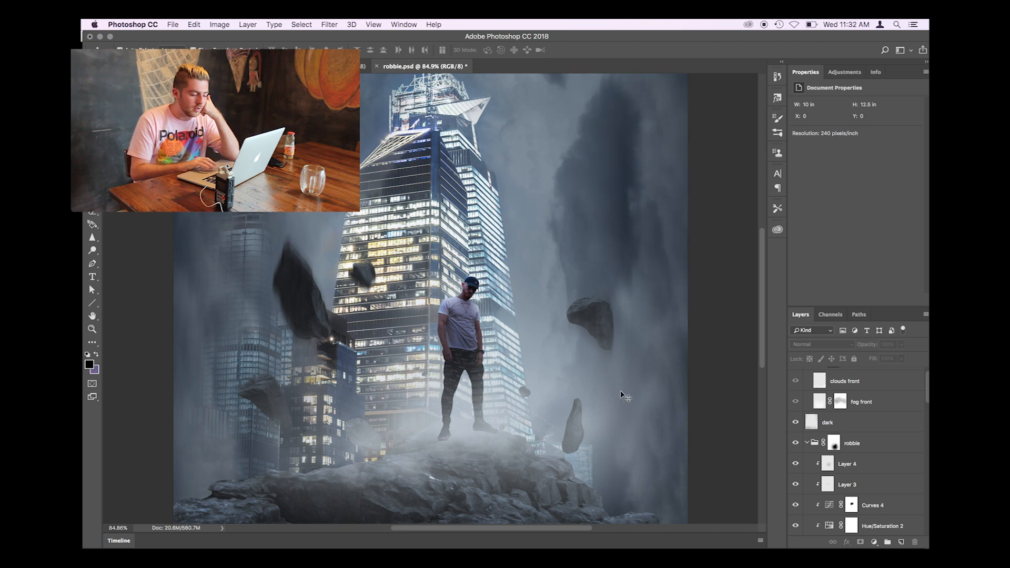
- Compare the cliff's shading with the dark layer hidden and shown, leaving the layer visible
scroll(624, 396, down, 3)
click(796, 424)
click(796, 424)
scroll(642, 428, down, 2)
click(794, 423)
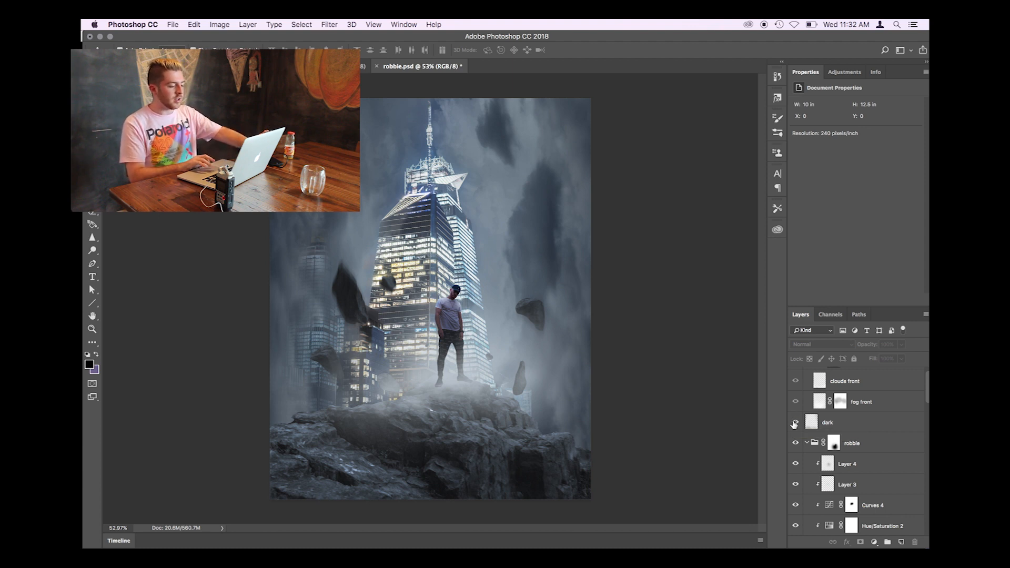
click(794, 423)
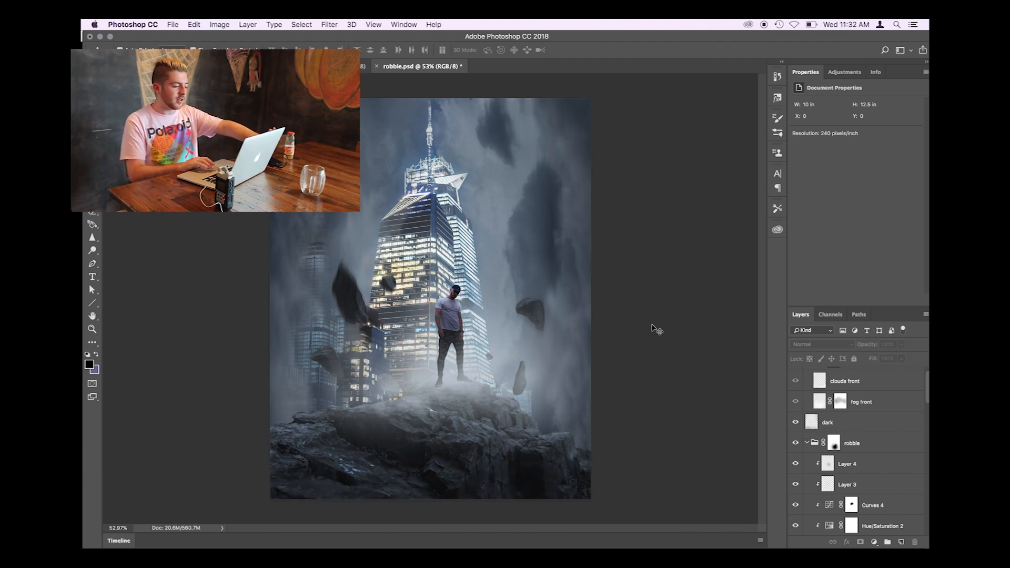
scroll(655, 328, up, 2)
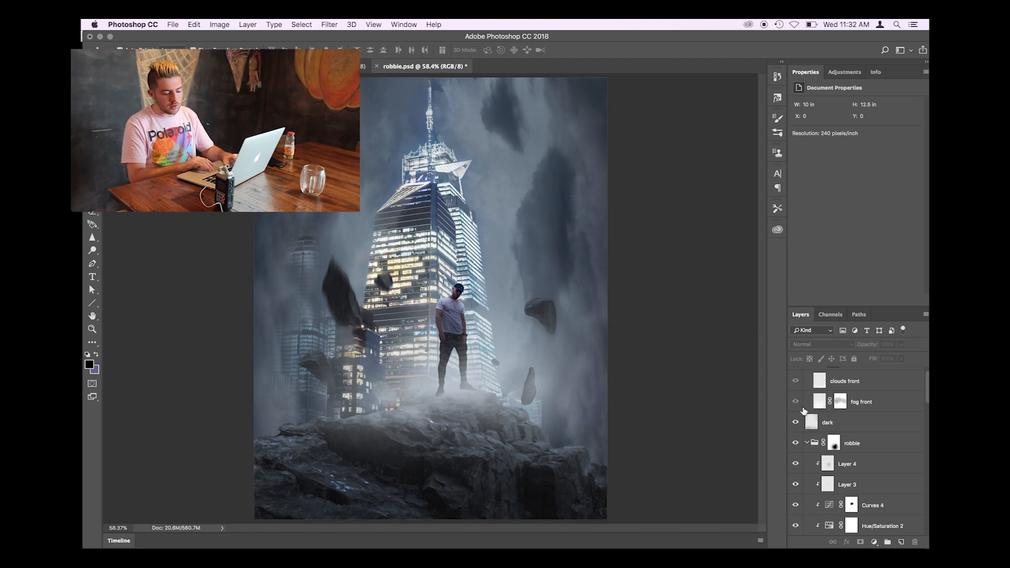
- Make the fog front copy group visible above the dark layer, toggling it to compare the foreground fog
scroll(798, 402, up, 1)
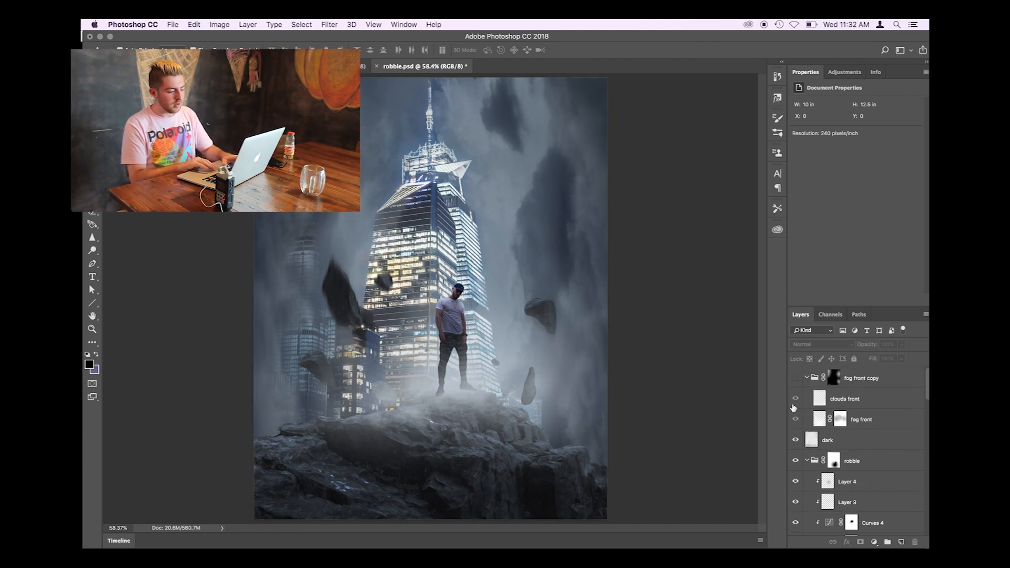
click(794, 378)
click(795, 378)
click(794, 378)
scroll(693, 351, down, 1)
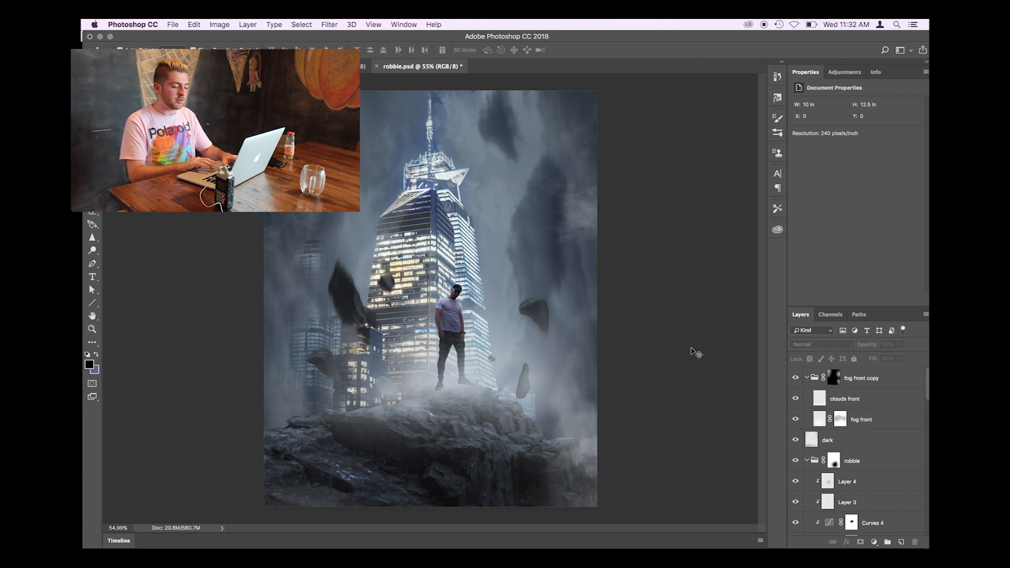
click(795, 378)
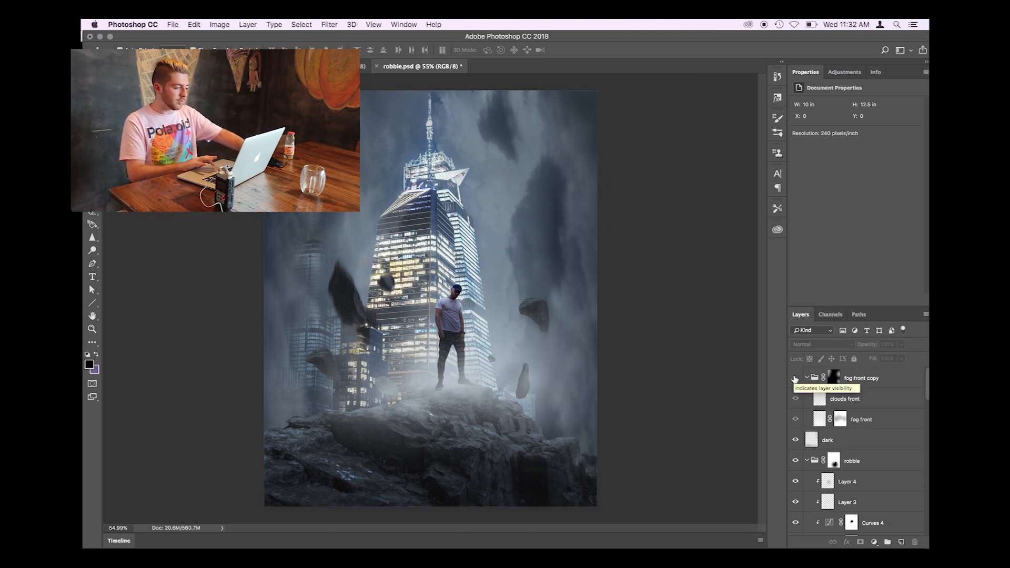
click(794, 378)
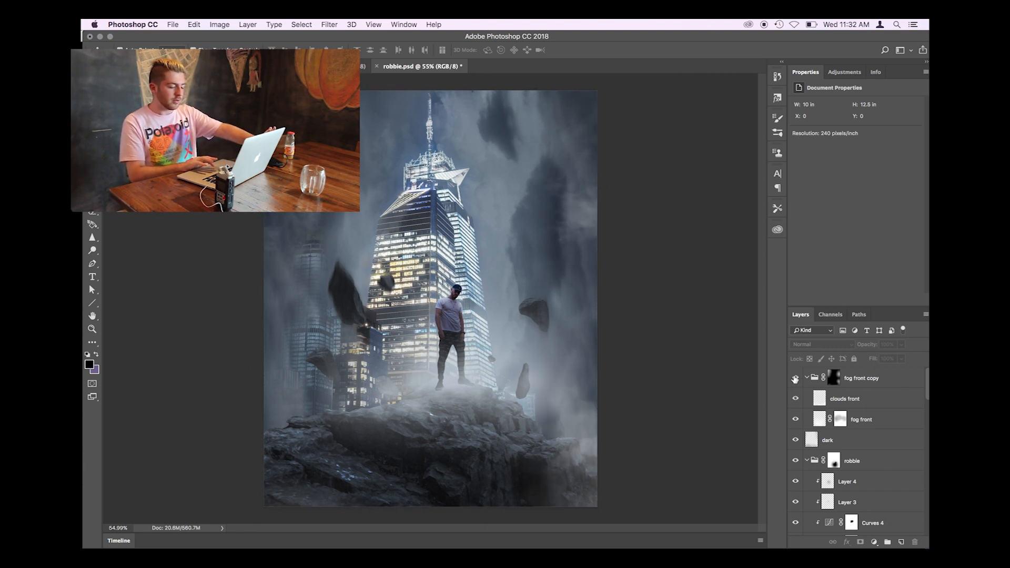
- Show only the DSC06644-3 base photo for a before-and-after comparison, and restore all the other layers
scroll(804, 391, down, 10)
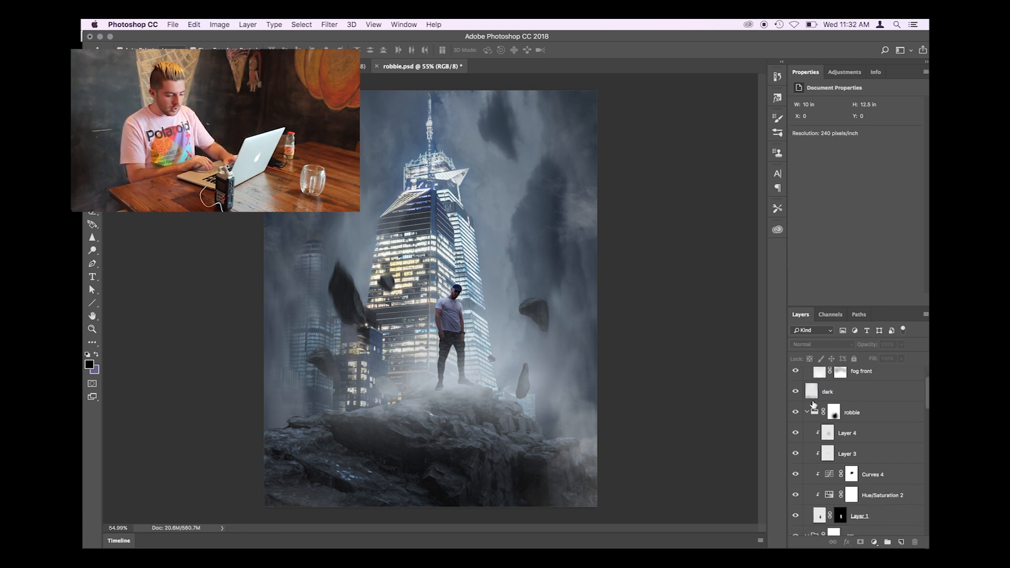
scroll(813, 404, down, 10)
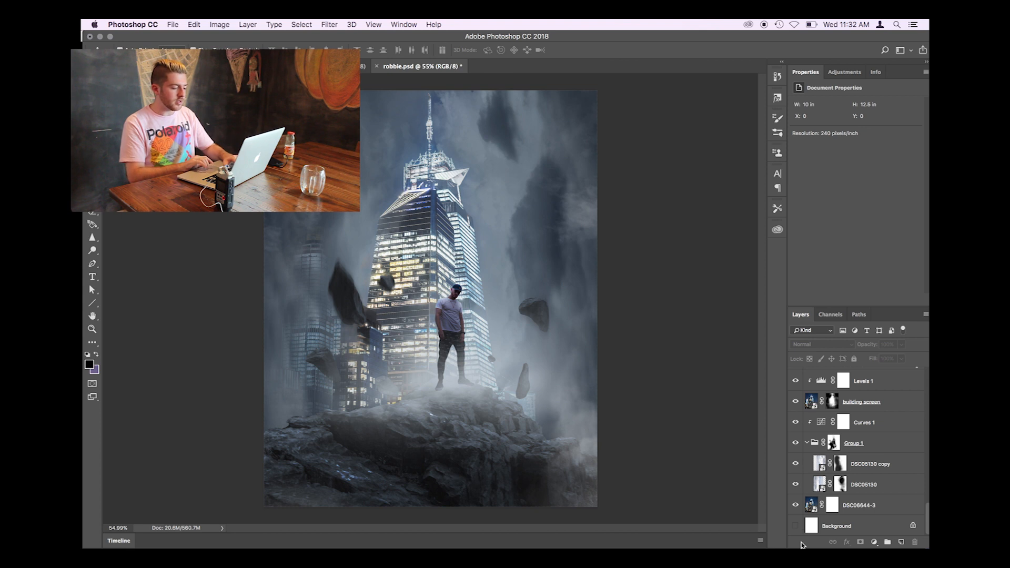
scroll(863, 515, up, 3)
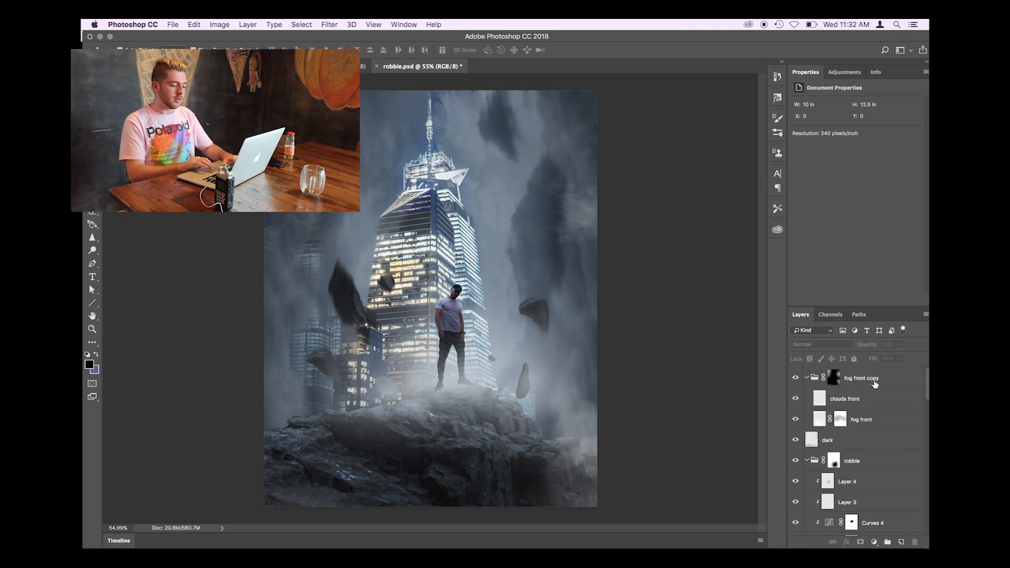
click(895, 381)
click(754, 348)
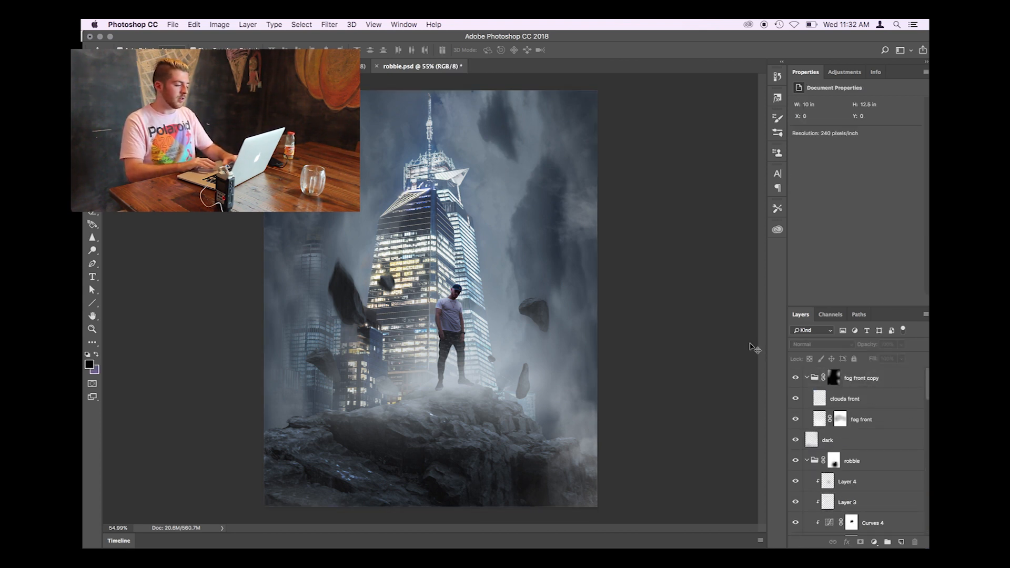
scroll(513, 376, up, 3)
scroll(810, 487, down, 5)
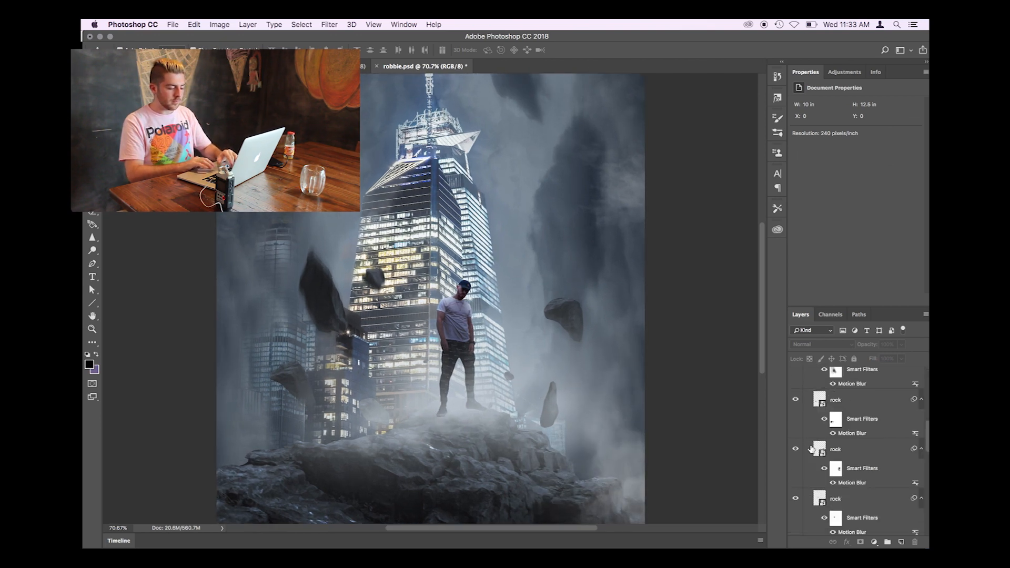
alt+click(794, 505)
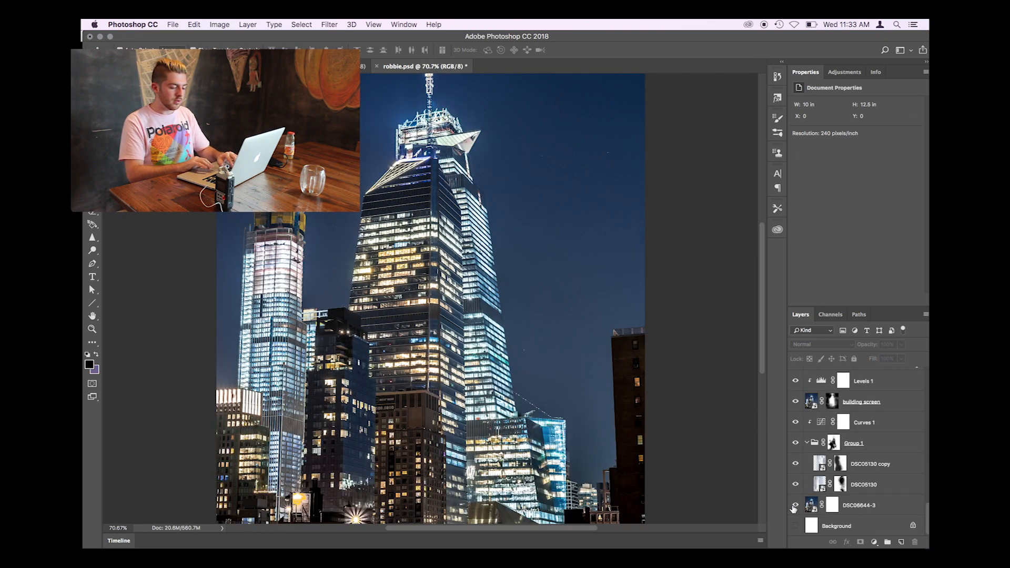
alt+click(794, 505)
- Review the full composite and save robbie.psd
scroll(795, 489, up, 5)
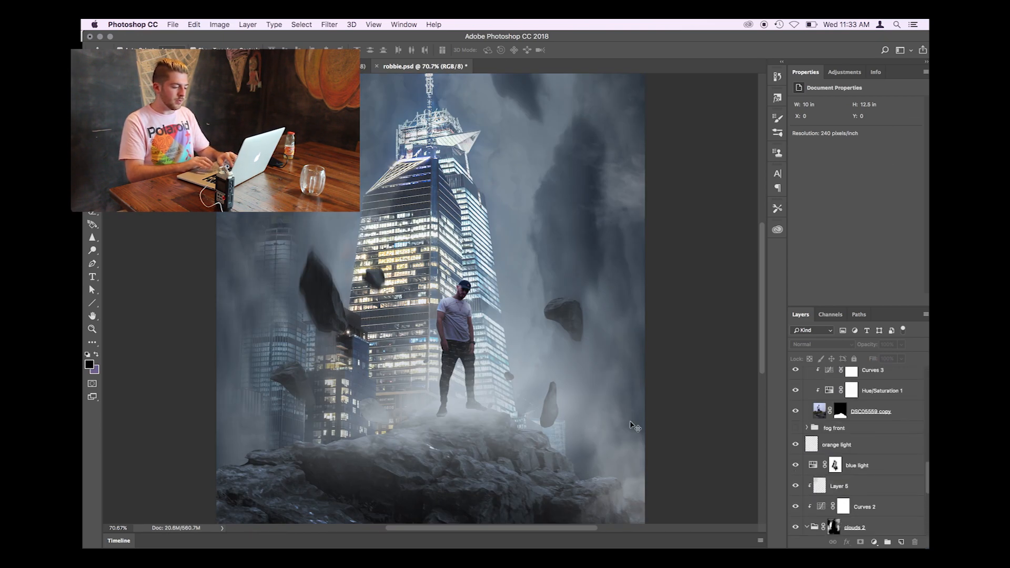
scroll(602, 409, down, 3)
scroll(369, 371, up, 2)
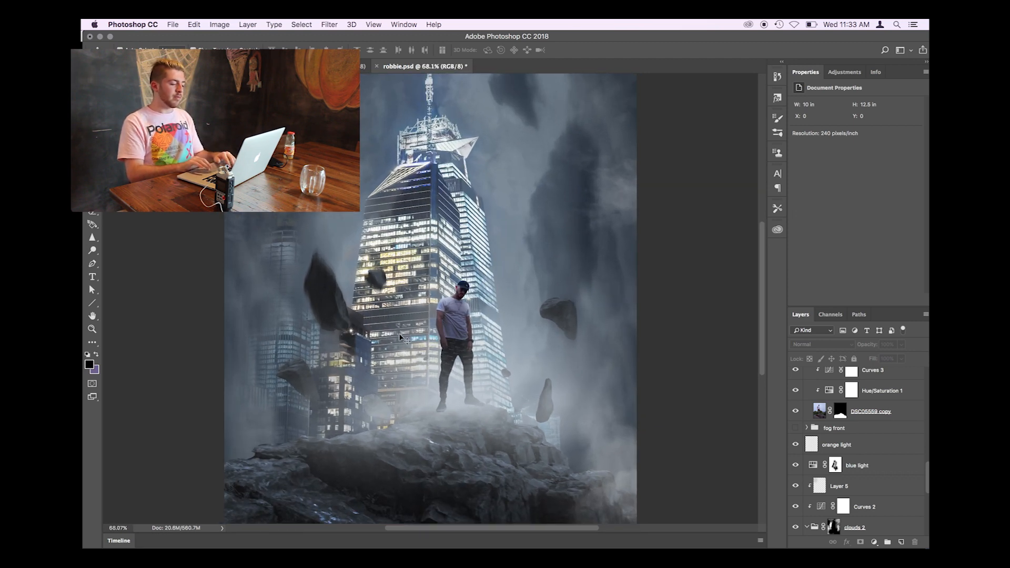
scroll(434, 276, down, 2)
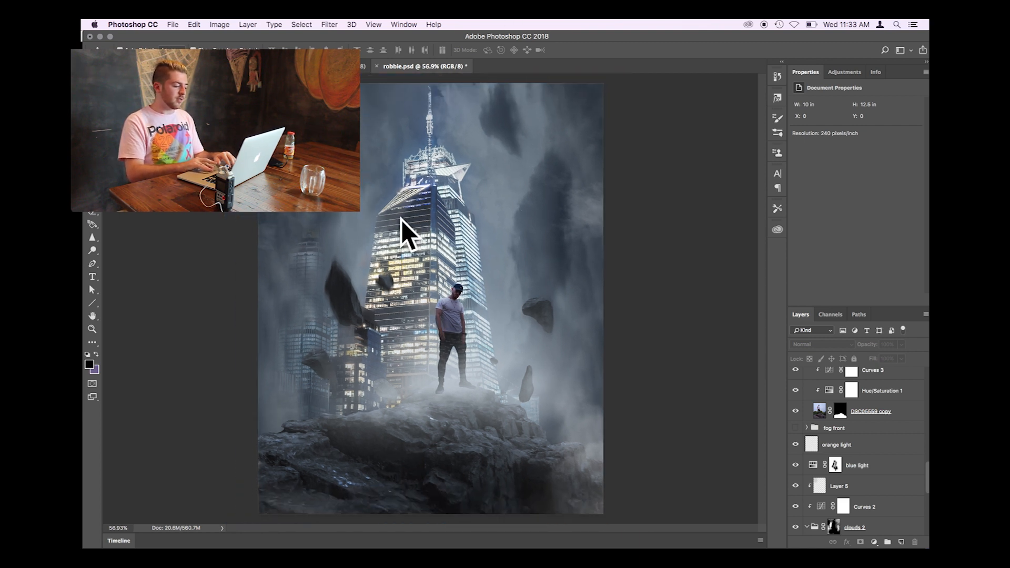
scroll(381, 421, up, 3)
scroll(414, 304, down, 1)
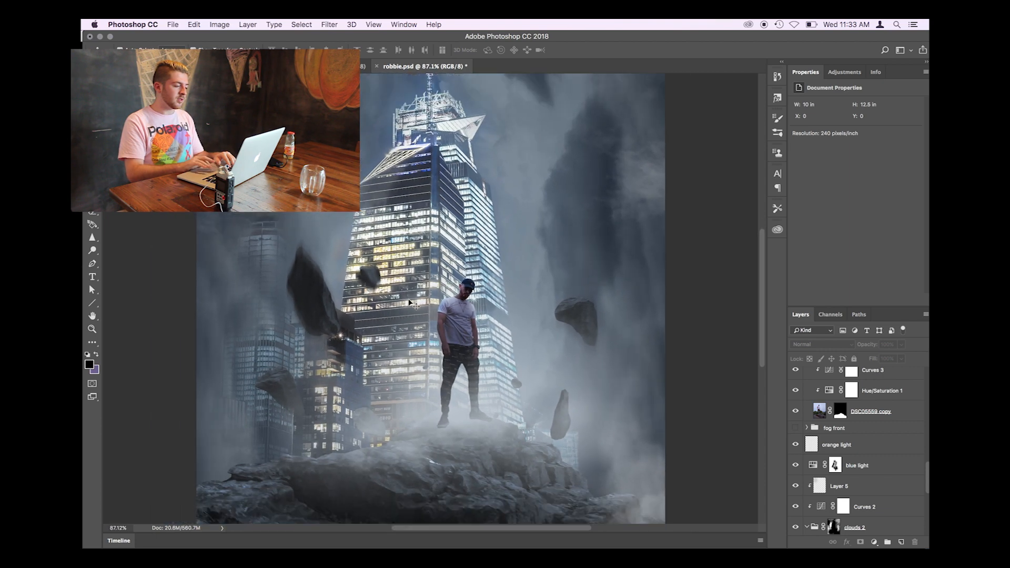
scroll(456, 113, down, 2)
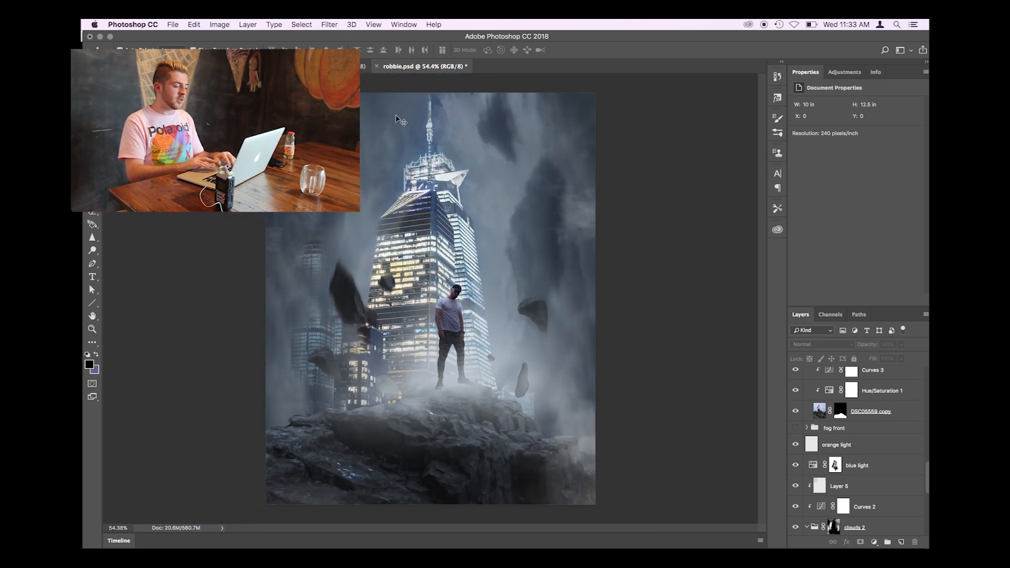
key(super+s)
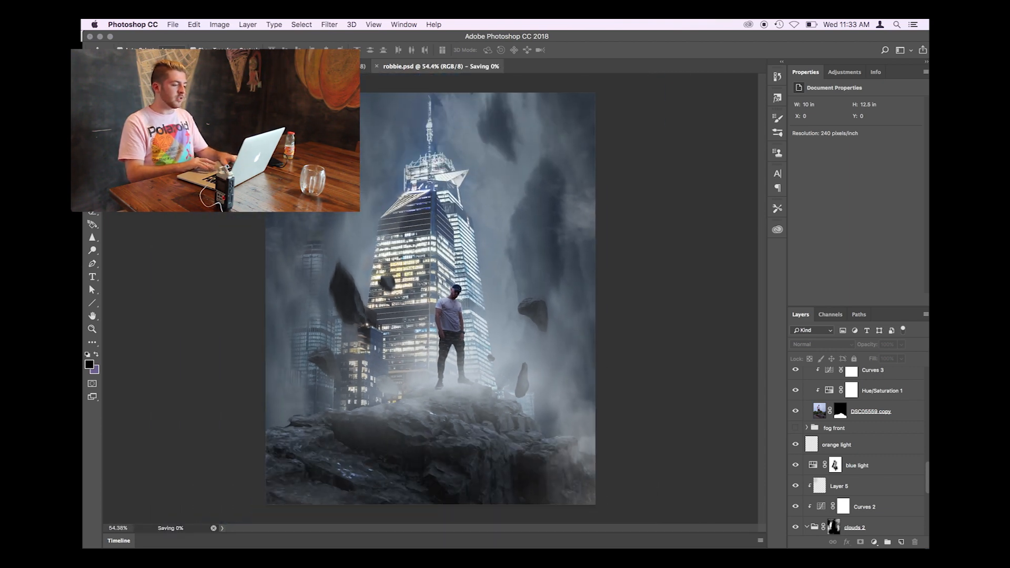
- Examine the foggy buildings, floating rocks and skyscraper of the composite up close
scroll(430, 299, up, 2)
scroll(430, 298, down, 3)
scroll(431, 310, up, 2)
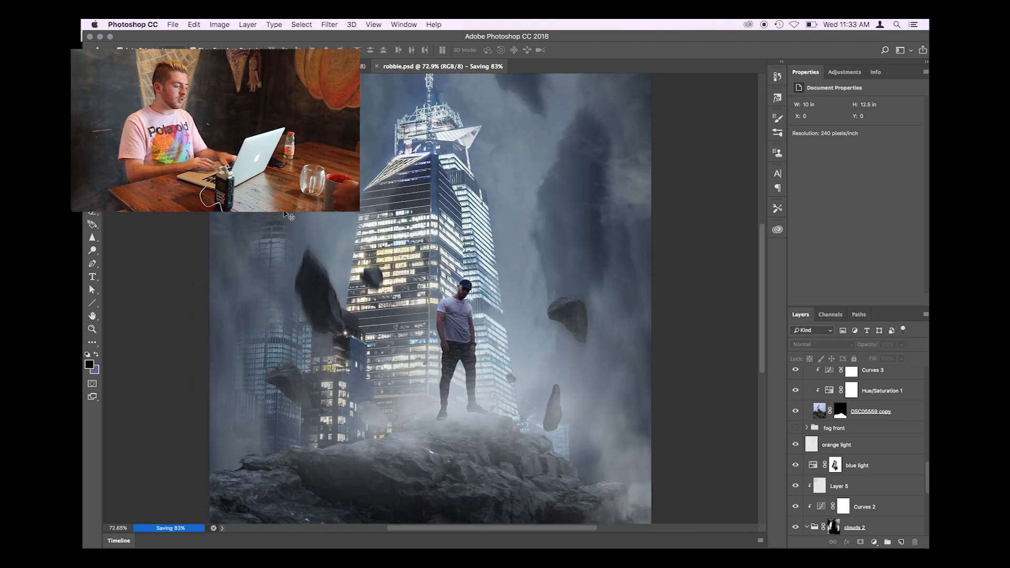
scroll(287, 215, up, 3)
scroll(286, 215, up, 1)
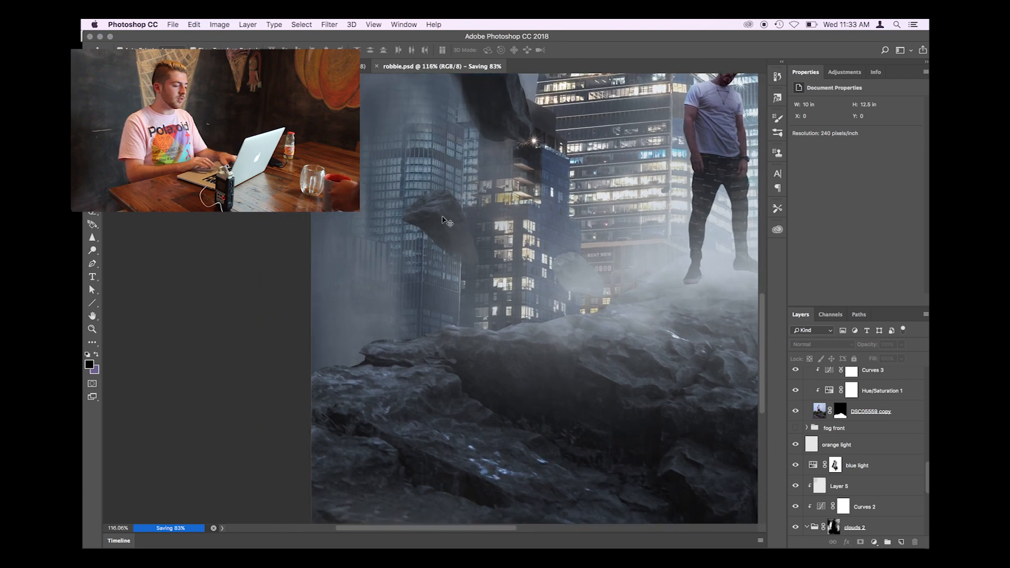
scroll(405, 265, up, 1)
scroll(405, 137, down, 6)
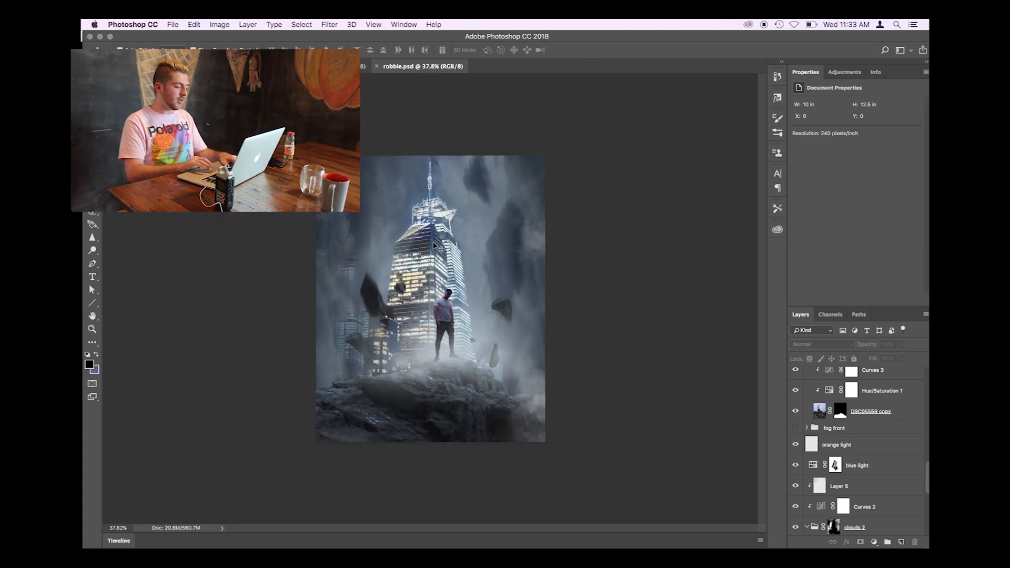
scroll(434, 245, up, 3)
- Switch to Lightroom Classic with overdrive.jpg, the color-graded version of the composite, open in Develop
click(132, 24)
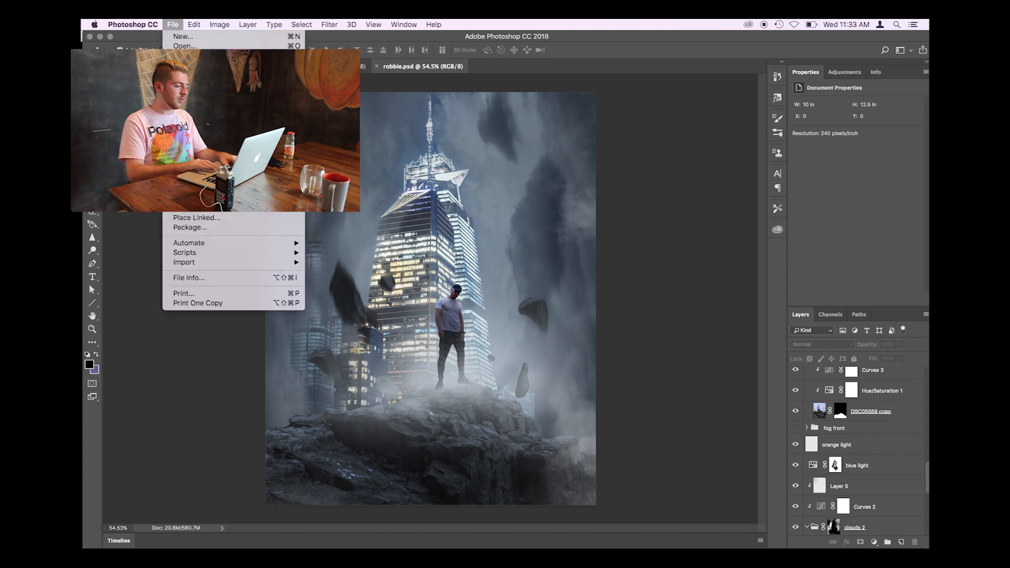
mouse_move(284, 154)
click(172, 24)
mouse_move(82, 131)
click(91, 270)
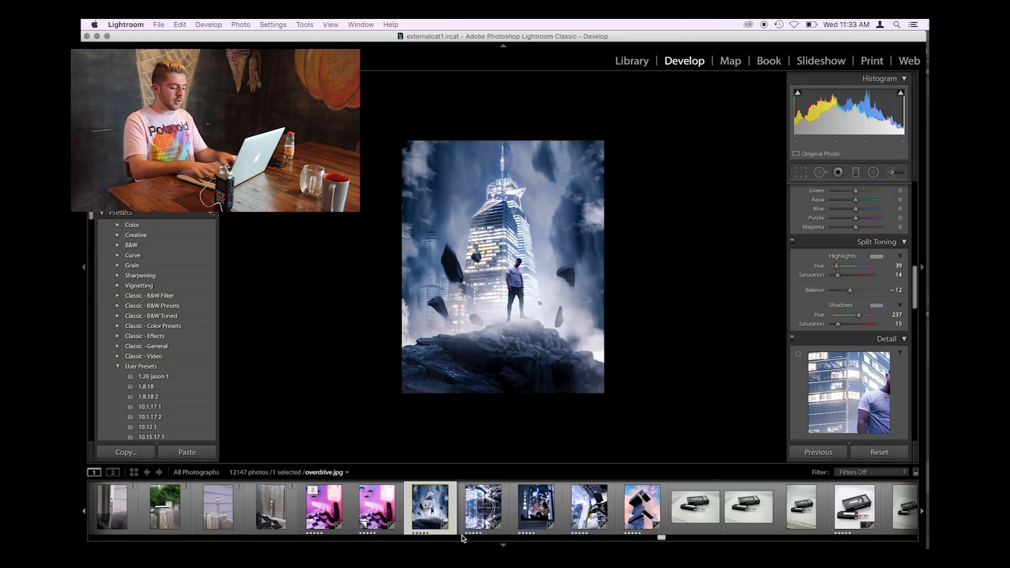
- Show the ungraded Before version of the composite, inspect it up close, and fit the whole image in view
key(backslash)
click(494, 366)
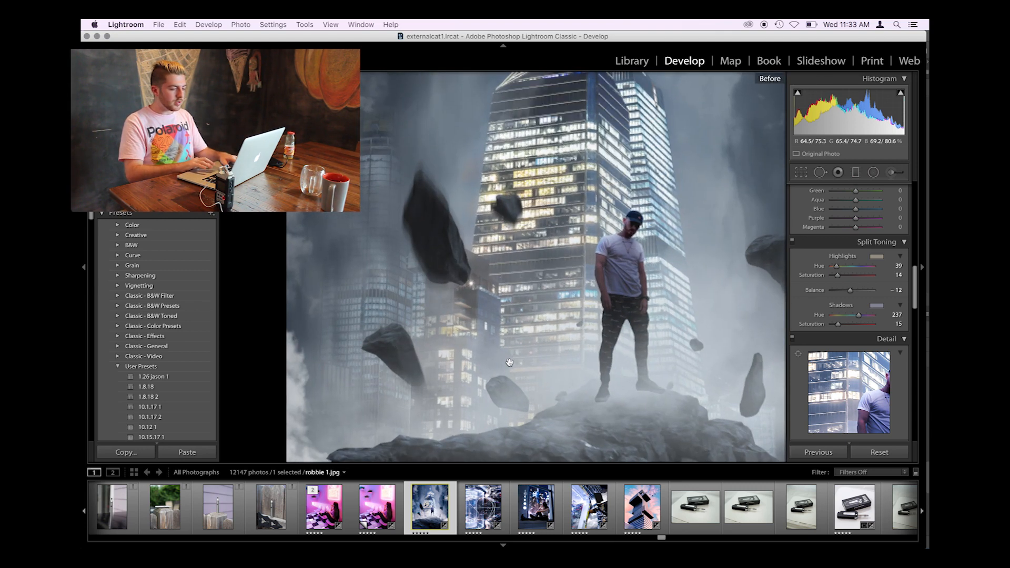
click(495, 366)
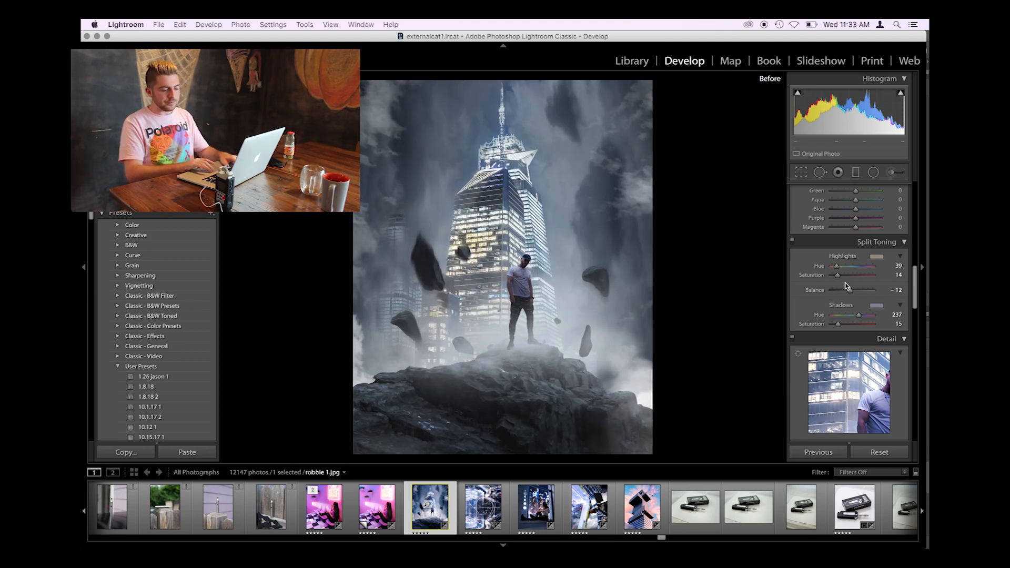
- Examine the grade's Develop settings from Basic and Tone Curve through Split Toning, Detail, Lens Corrections, Transform and Effects
scroll(891, 257, up, 10)
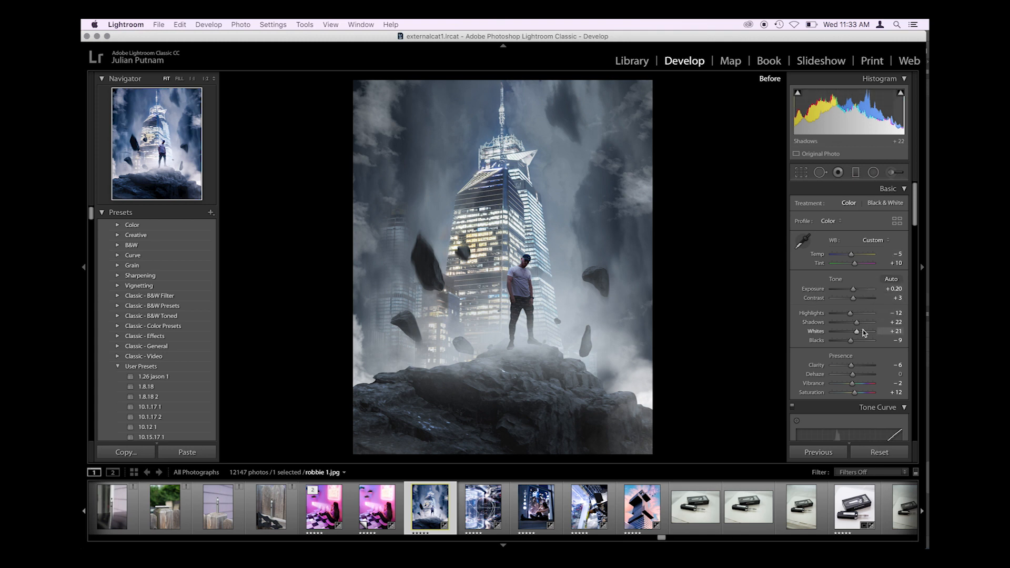
scroll(848, 345, down, 2)
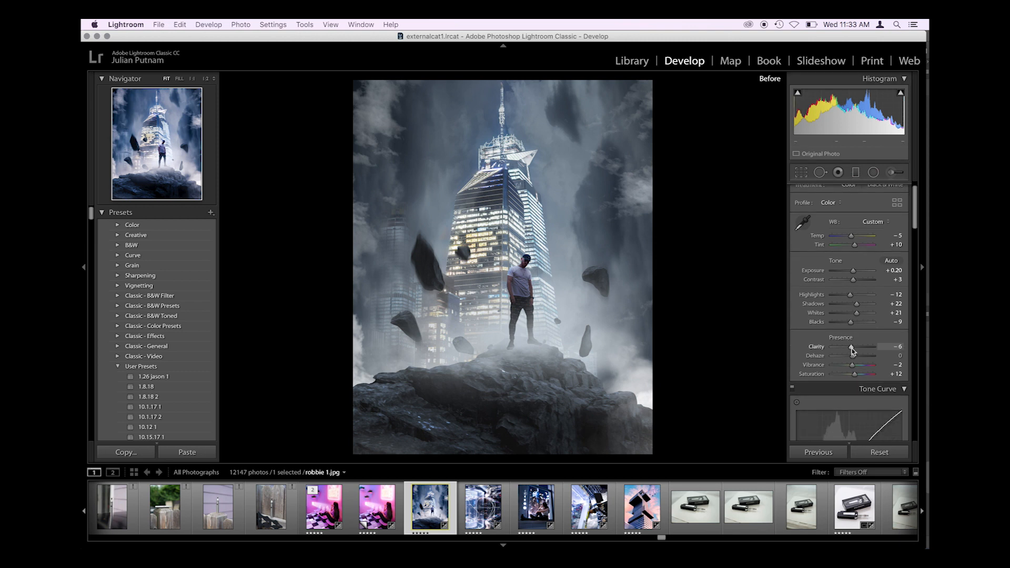
scroll(854, 347, down, 7)
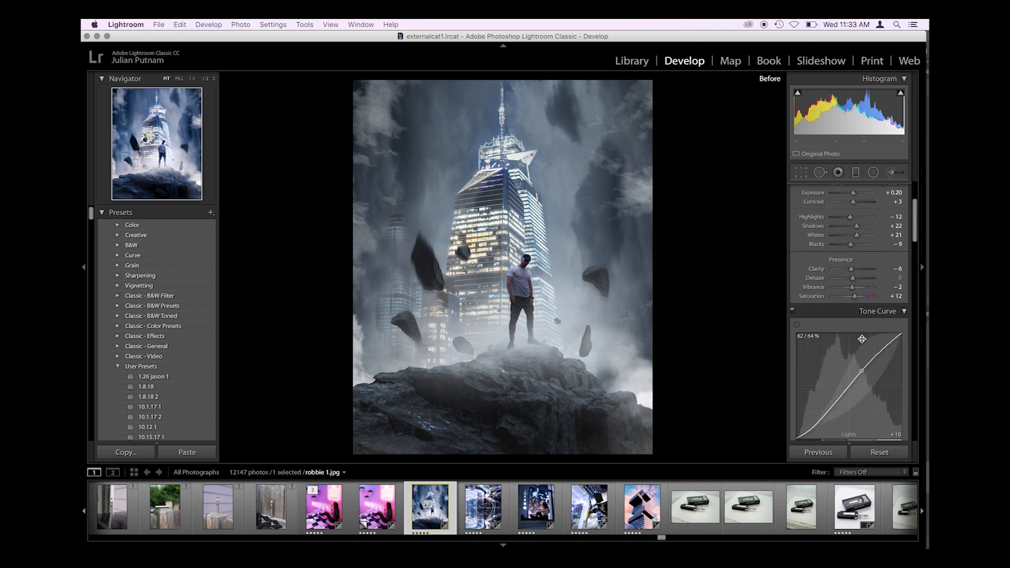
scroll(861, 347, down, 10)
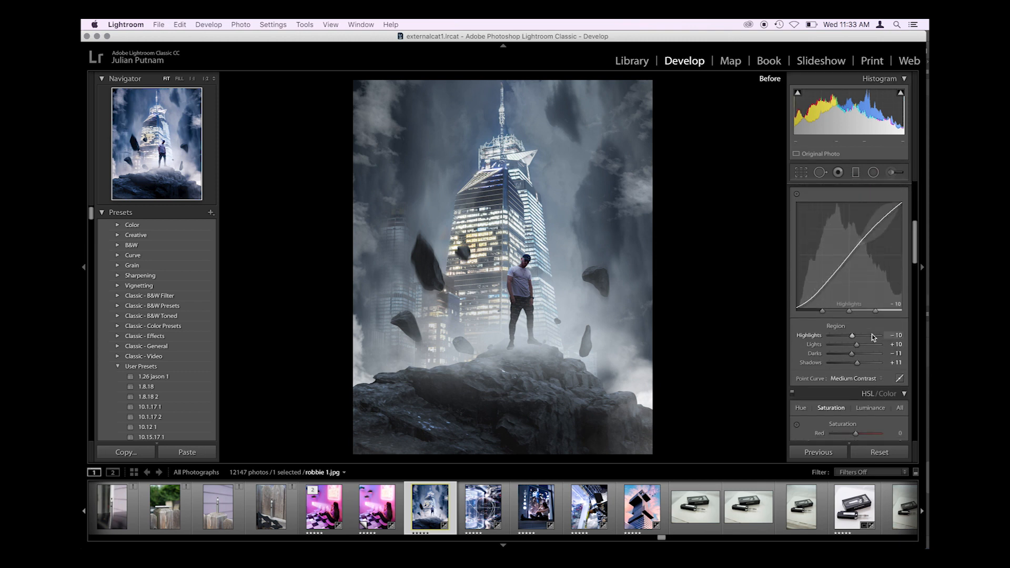
scroll(860, 394, down, 20)
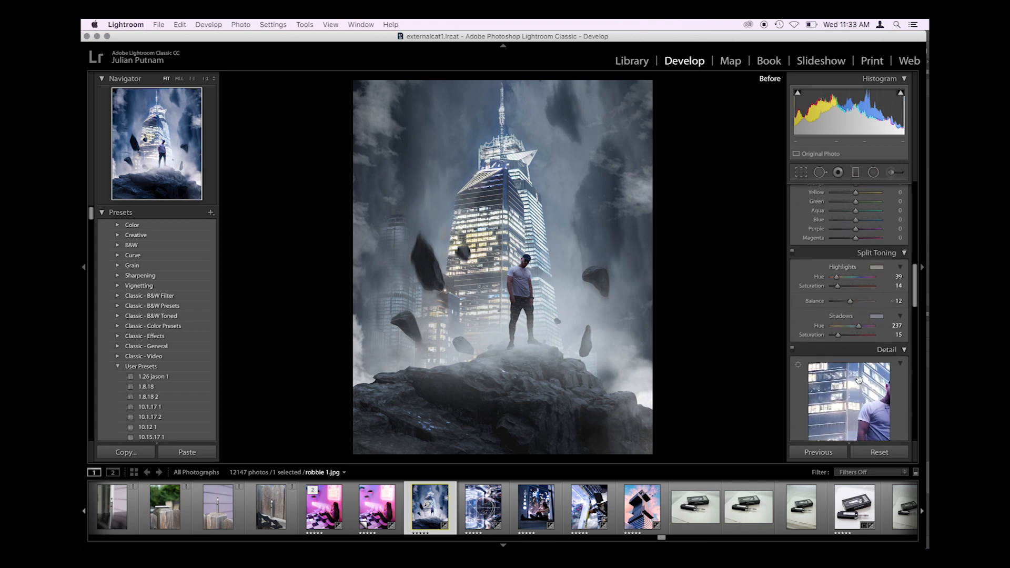
scroll(868, 237, up, 2)
scroll(865, 263, down, 16)
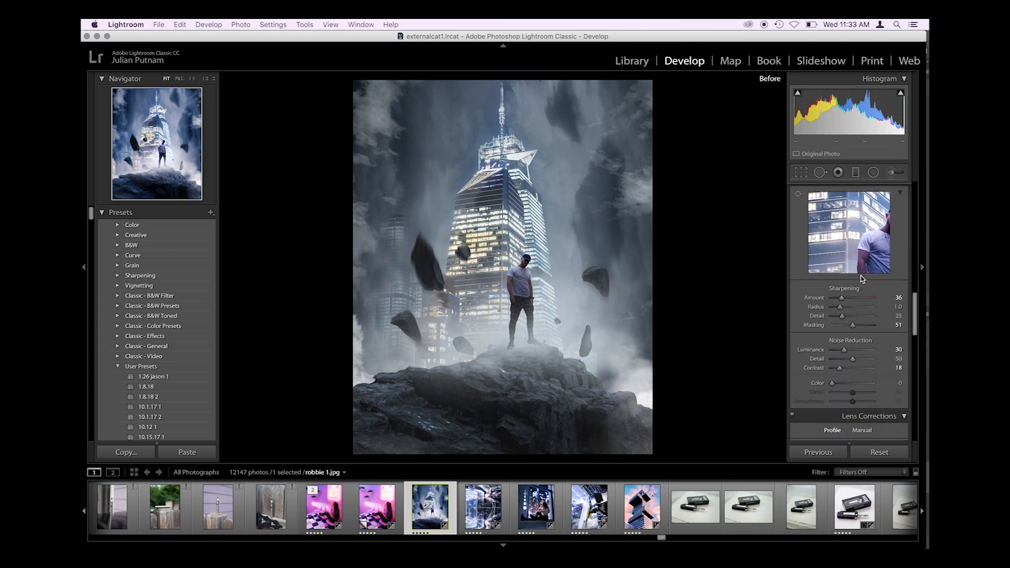
scroll(858, 325, down, 20)
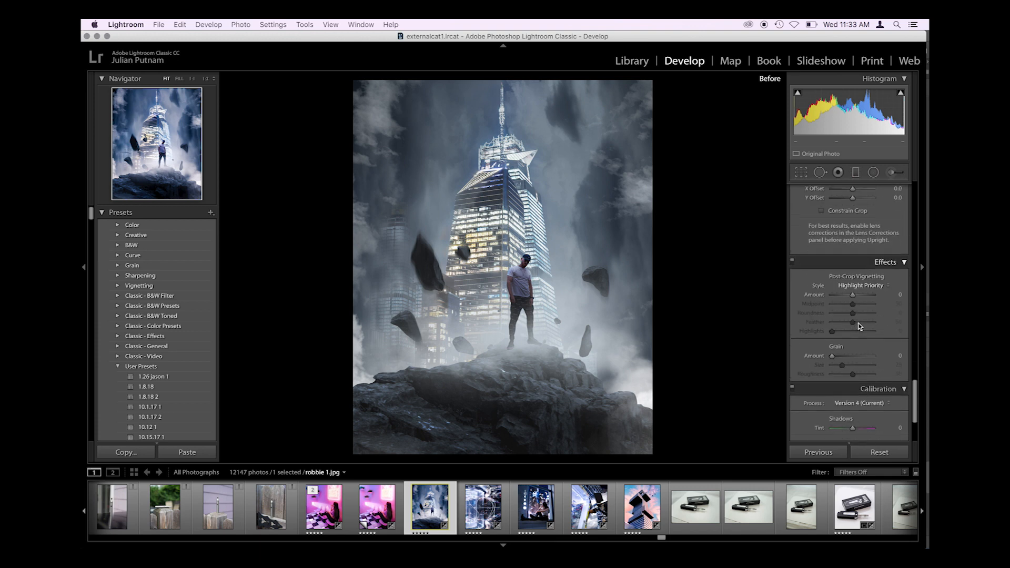
scroll(862, 274, up, 20)
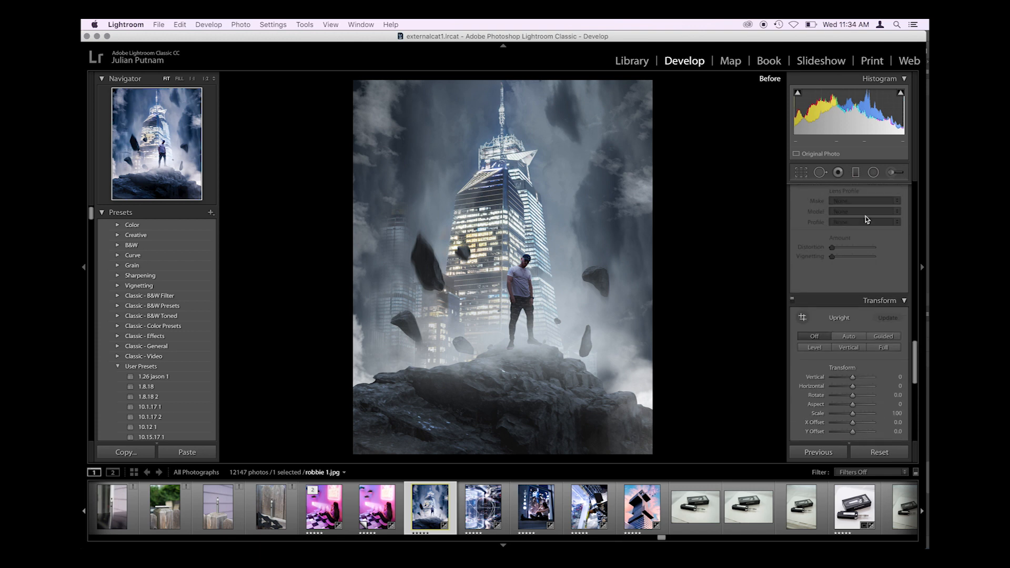
- Restore the graded view, inspect the Adjustment Brush pins and Graduated Filter masks, and close the local adjustment tools
click(891, 174)
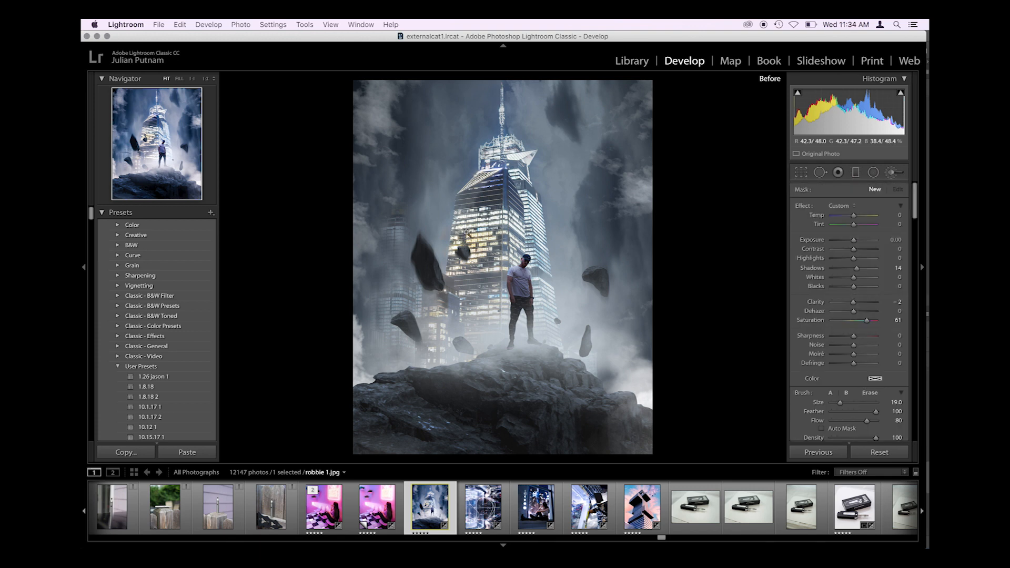
key(backslash)
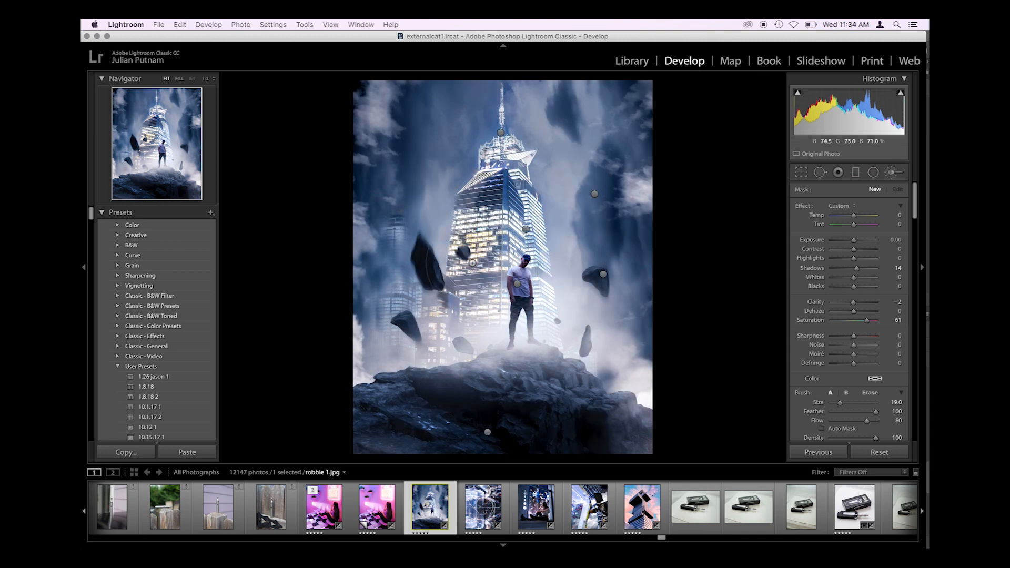
click(800, 173)
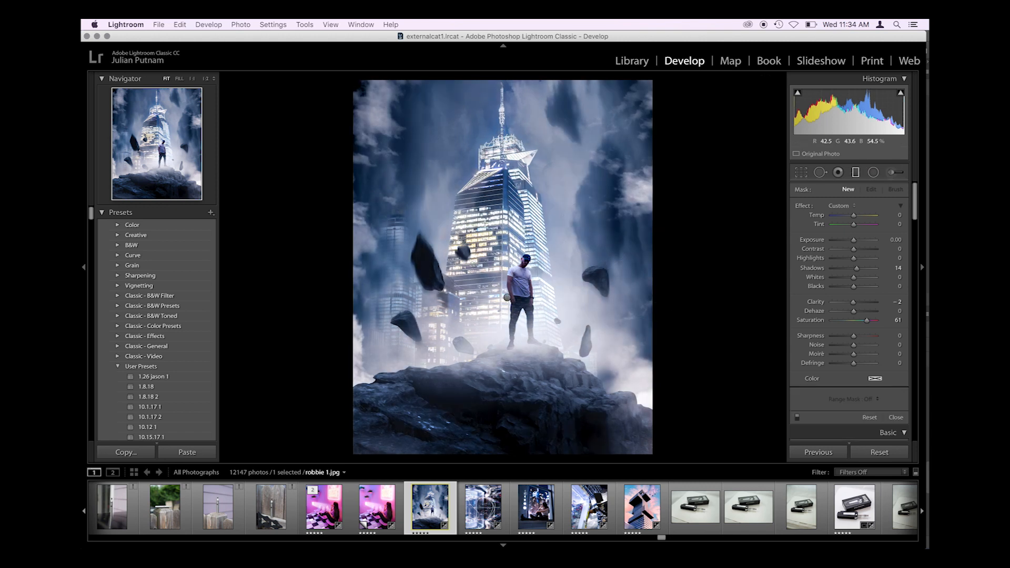
key(m)
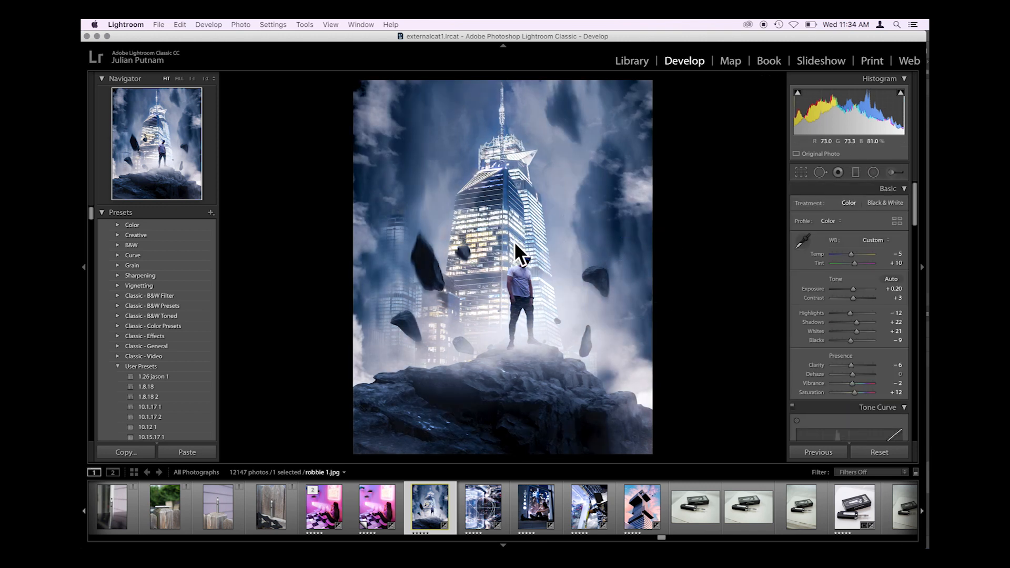
- Review the graded composite at smaller and larger display sizes
key(super+equal)
key(super+minus)
key(super+equal)
key(super+minus)
key(super+equal)
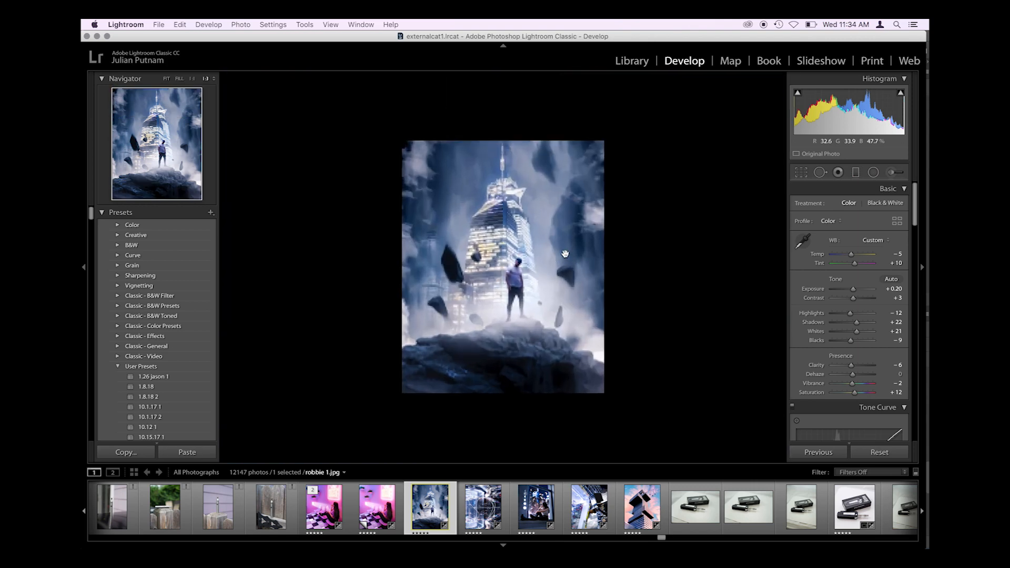
key(super+equal)
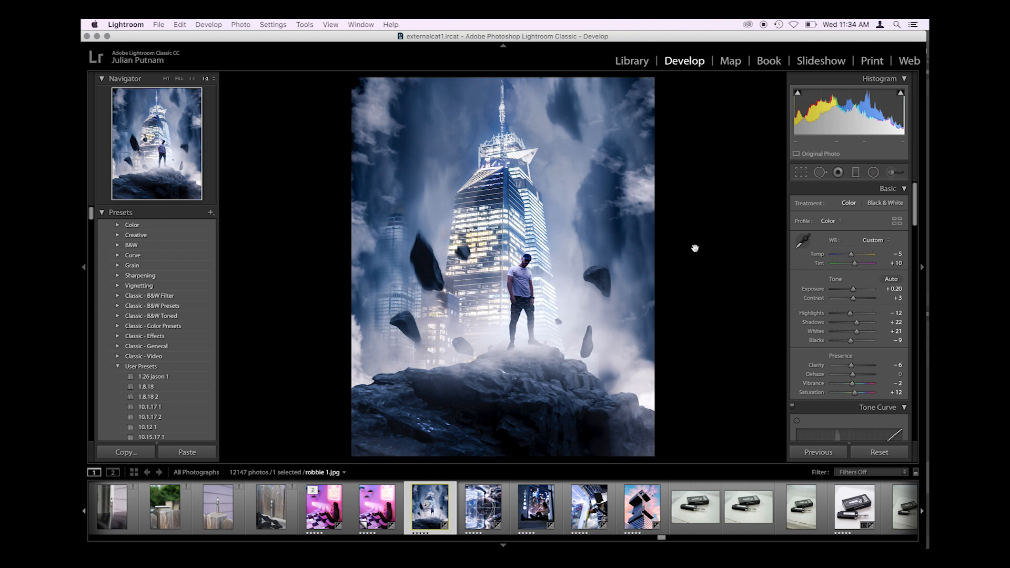
- Recheck the Basic tone and presence settings and the tone curve alongside the graded composite
scroll(804, 287, down, 5)
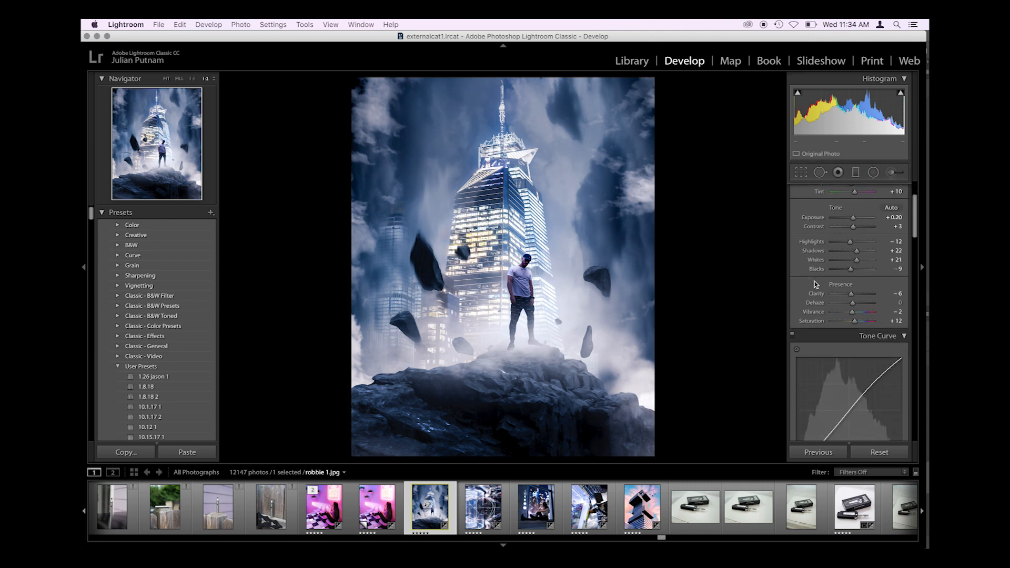
scroll(809, 274, up, 5)
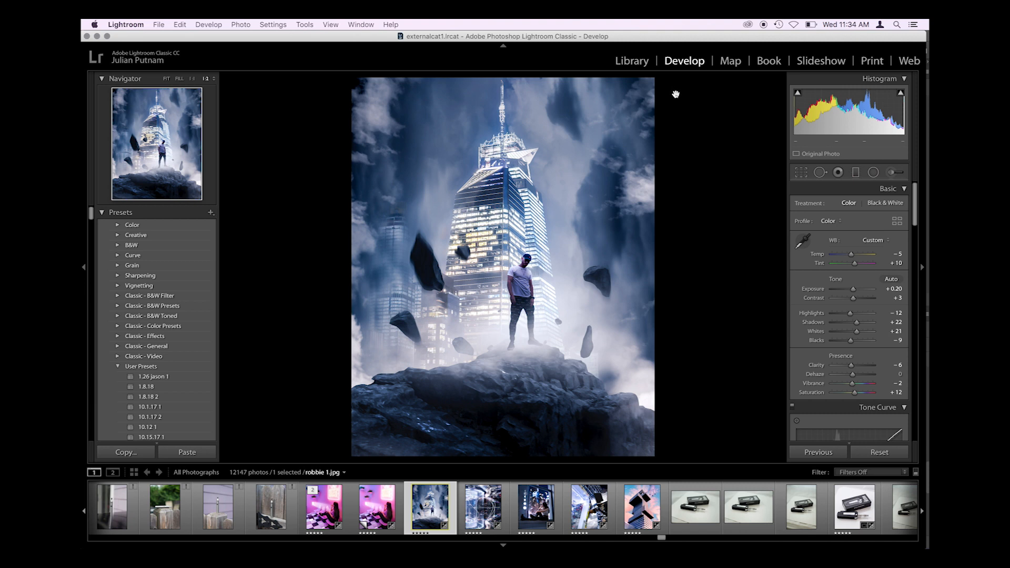
click(673, 107)
click(673, 107)
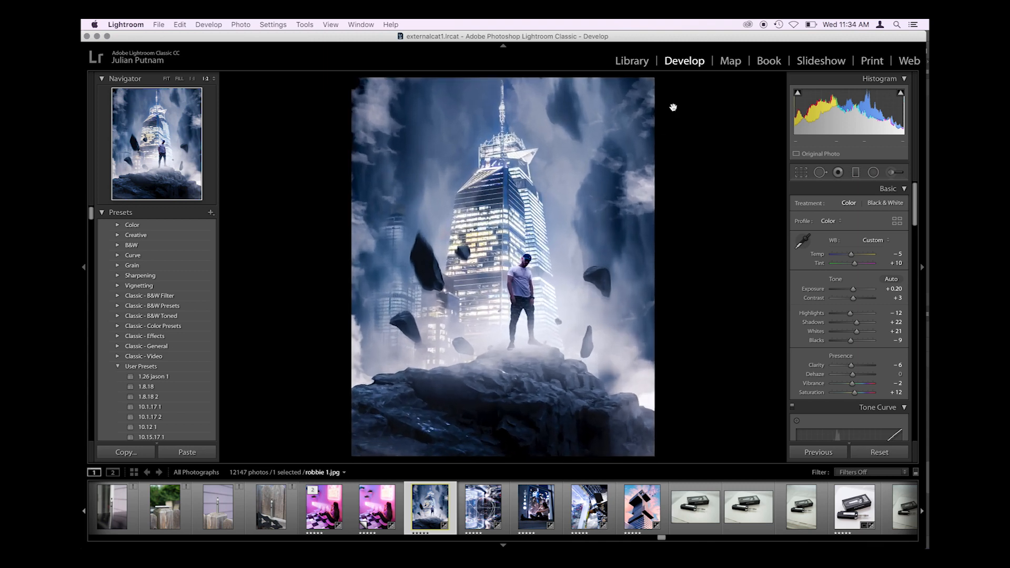